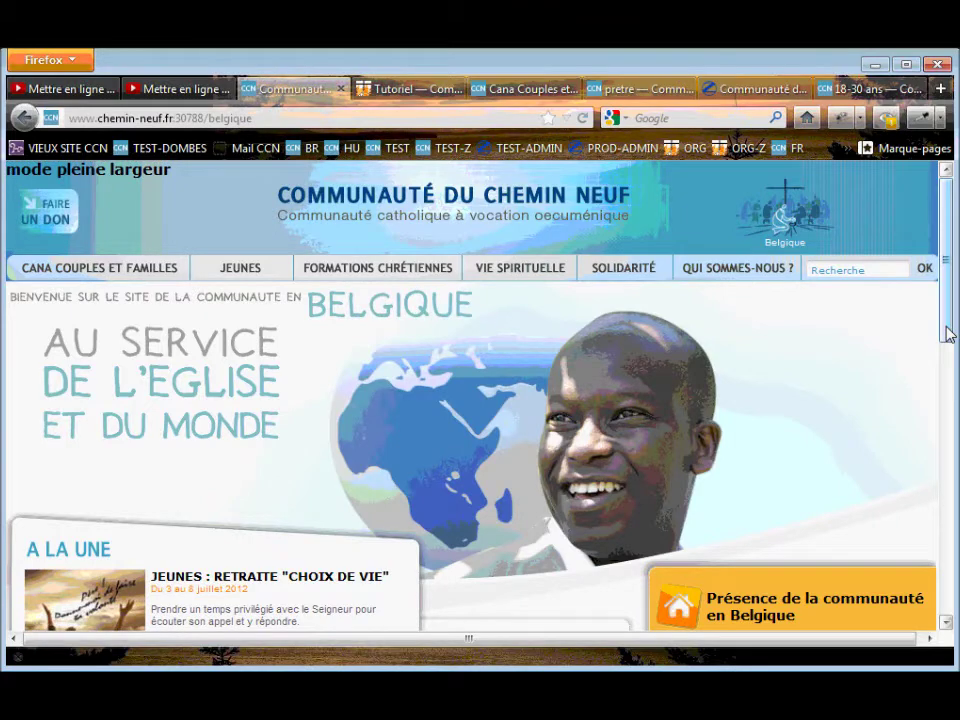
Examine the Belgian home page, including the "Qui sommes-nous ?" entries, the orange links block and the row of thumbnails.
{"action": "mouse_move", "coordinate": [740, 270]}
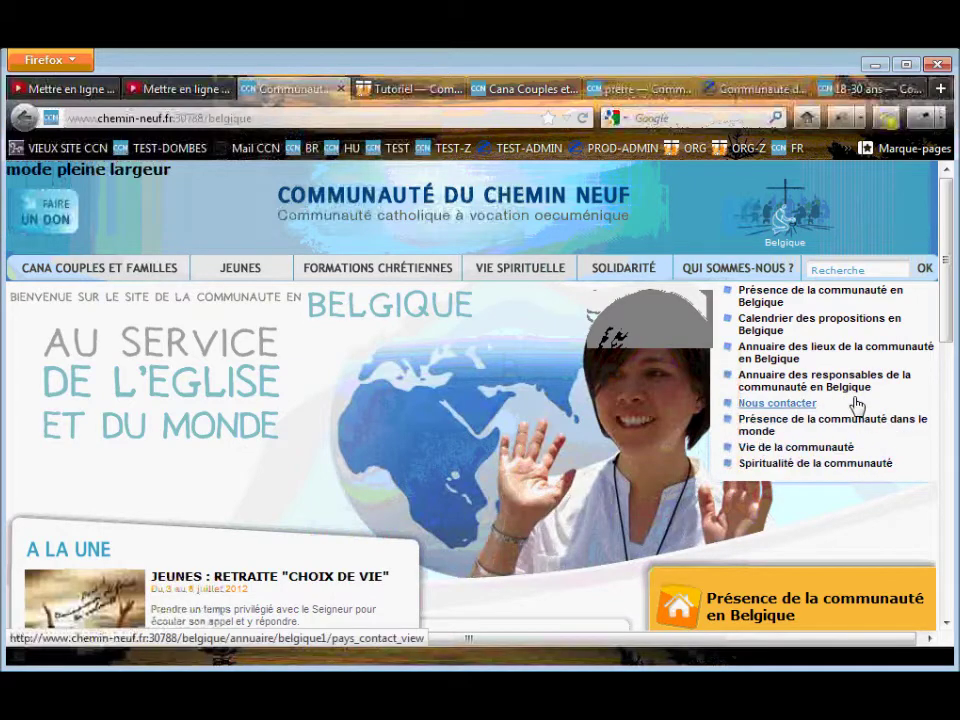
{"action": "scroll", "coordinate": [955, 413], "scroll_direction": "down", "scroll_amount": 4}
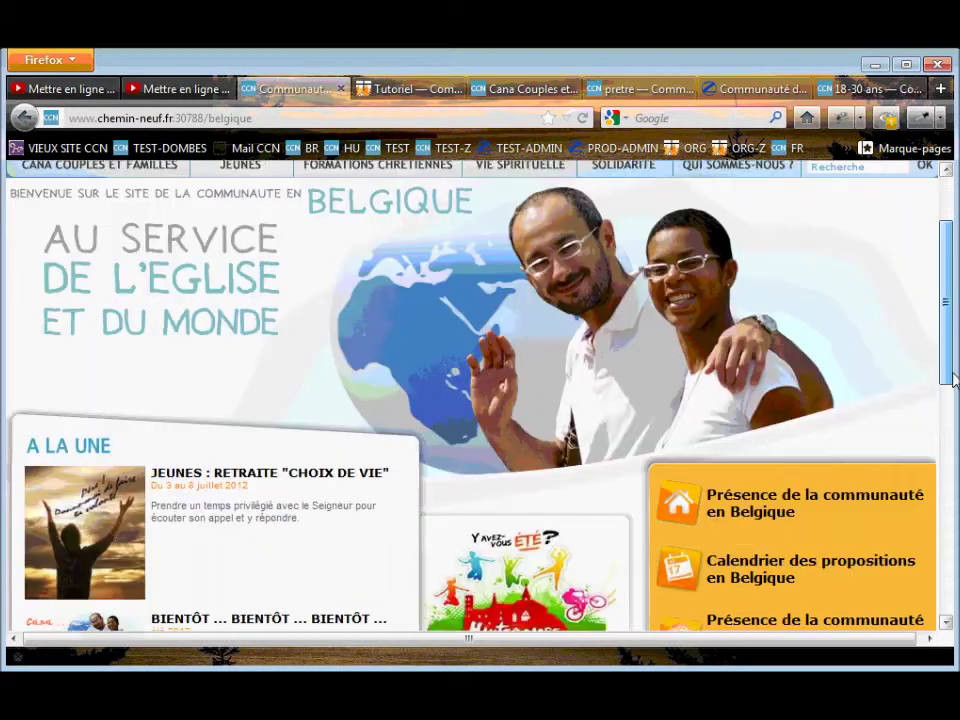
{"action": "scroll", "coordinate": [955, 413], "scroll_direction": "down", "scroll_amount": 1}
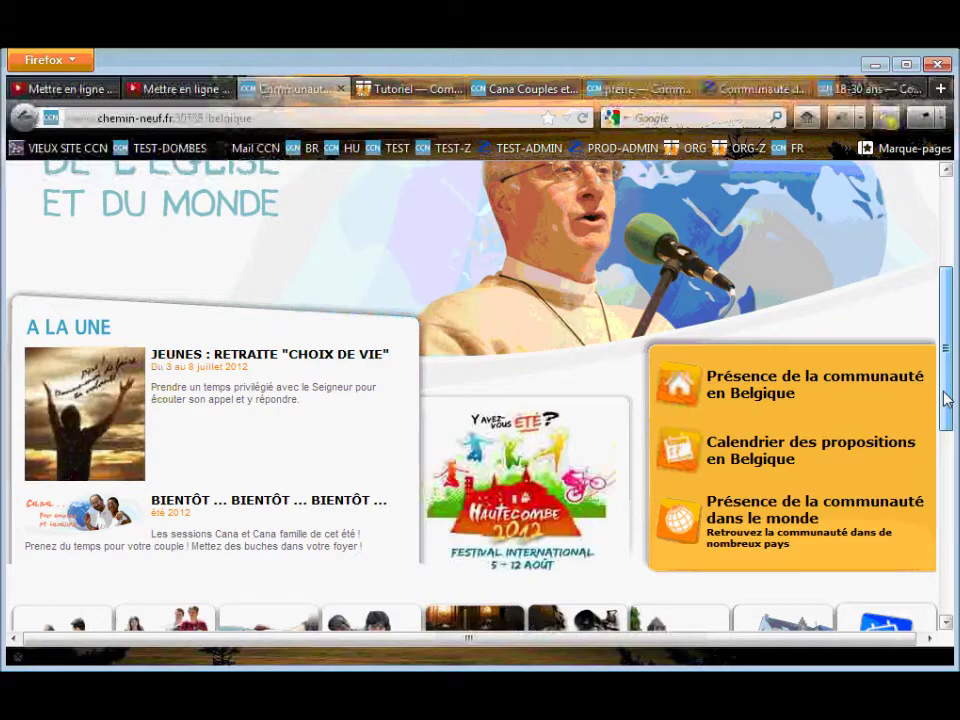
{"action": "left_click_drag", "start_coordinate": [945, 399], "coordinate": [947, 302]}
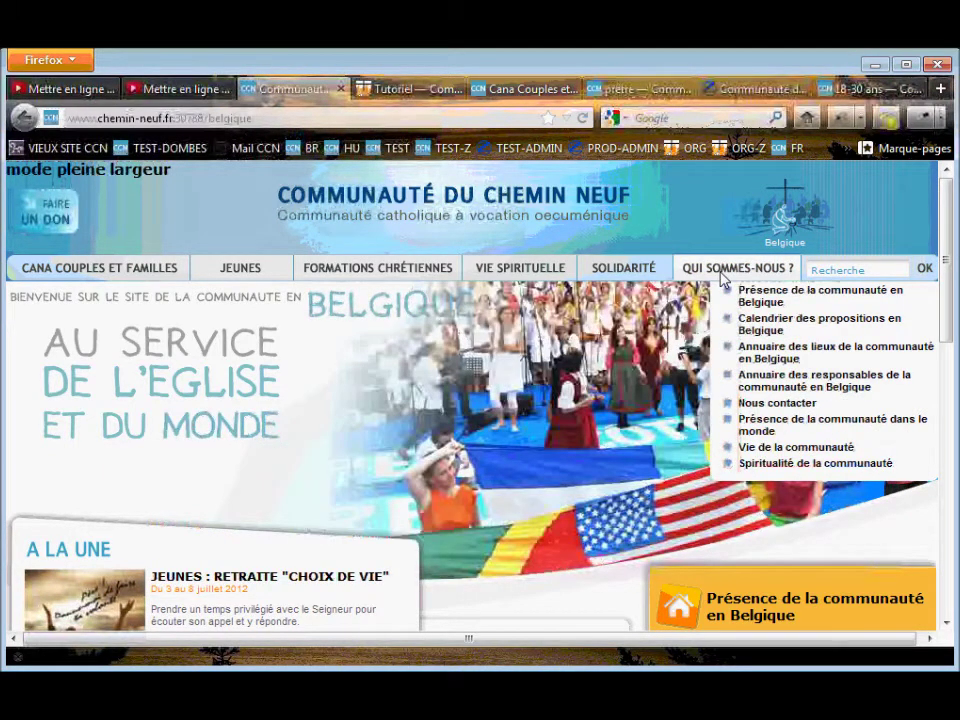
{"action": "scroll", "coordinate": [938, 481], "scroll_direction": "down", "scroll_amount": 5}
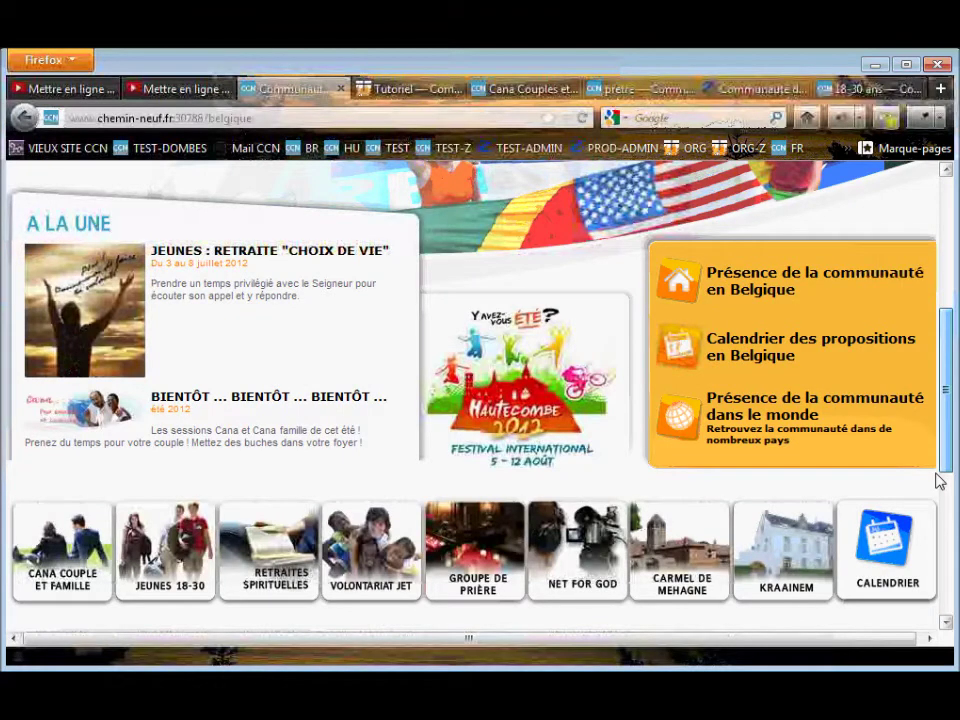
{"action": "scroll", "coordinate": [938, 481], "scroll_direction": "up", "scroll_amount": 5}
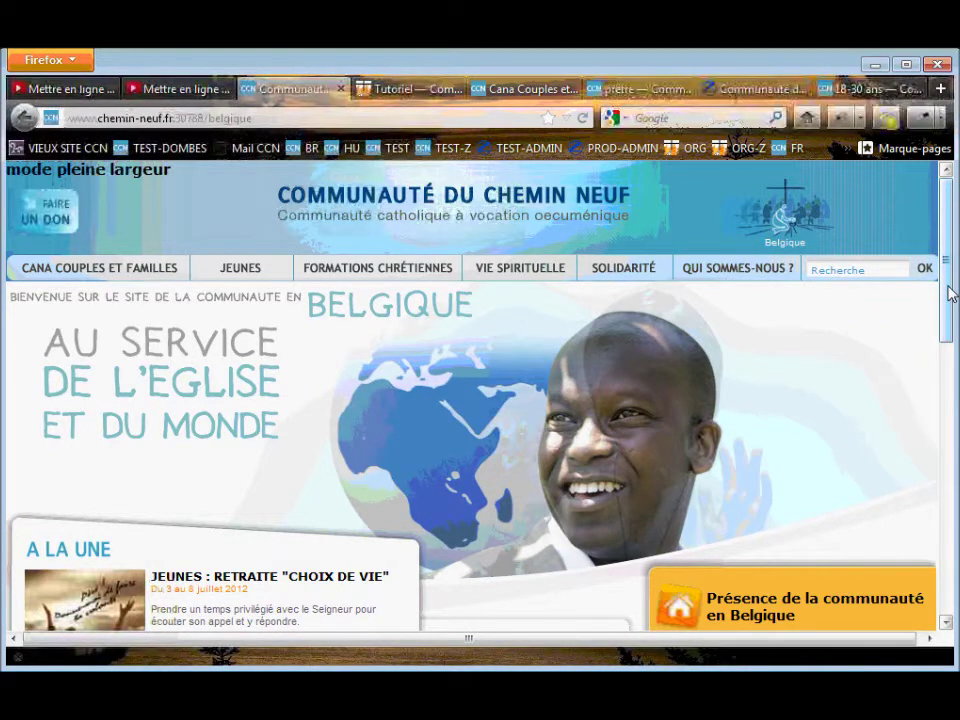
Go to the site's folder contents and open the Belgique folder inside Annuaire.
{"action": "scroll", "coordinate": [950, 292], "scroll_direction": "down", "scroll_amount": 10}
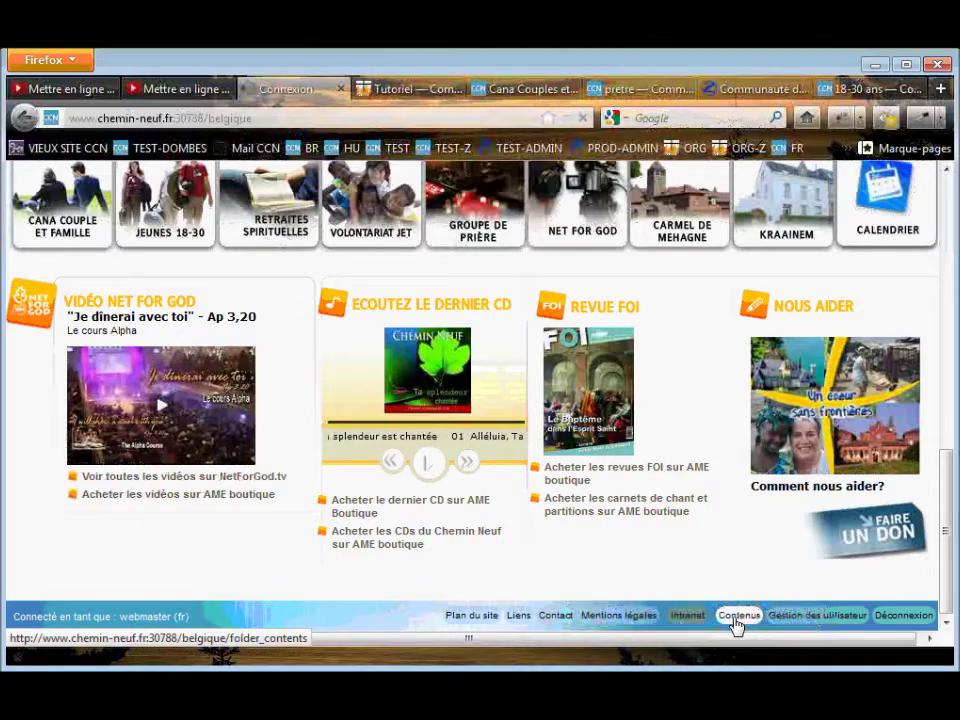
{"action": "left_click", "coordinate": [735, 619]}
{"action": "scroll", "coordinate": [236, 516], "scroll_direction": "down", "scroll_amount": 4}
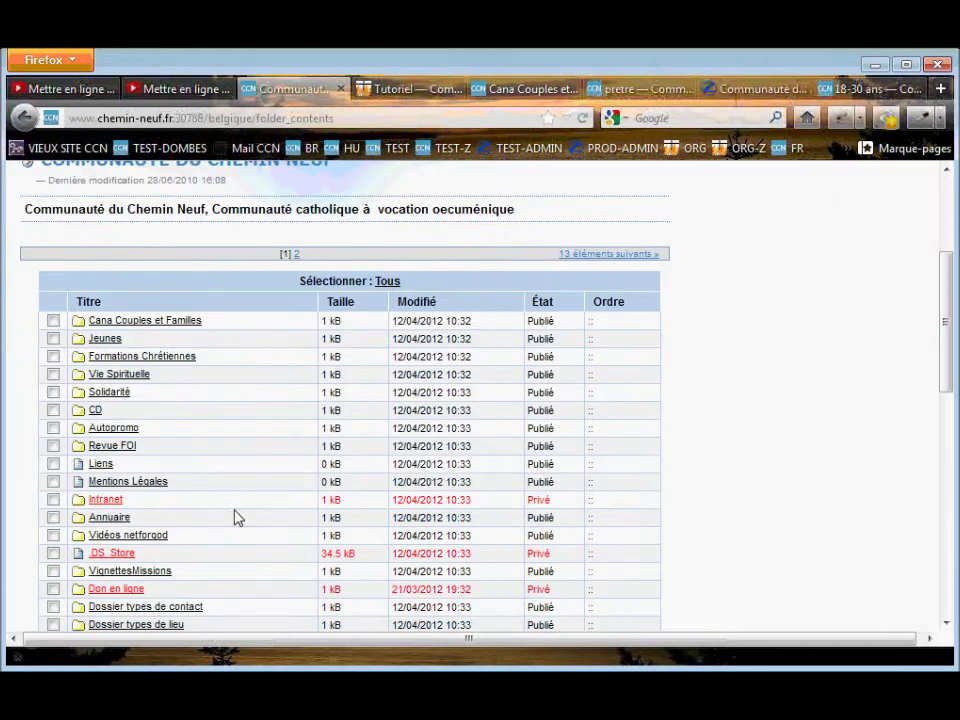
{"action": "left_click", "coordinate": [117, 519]}
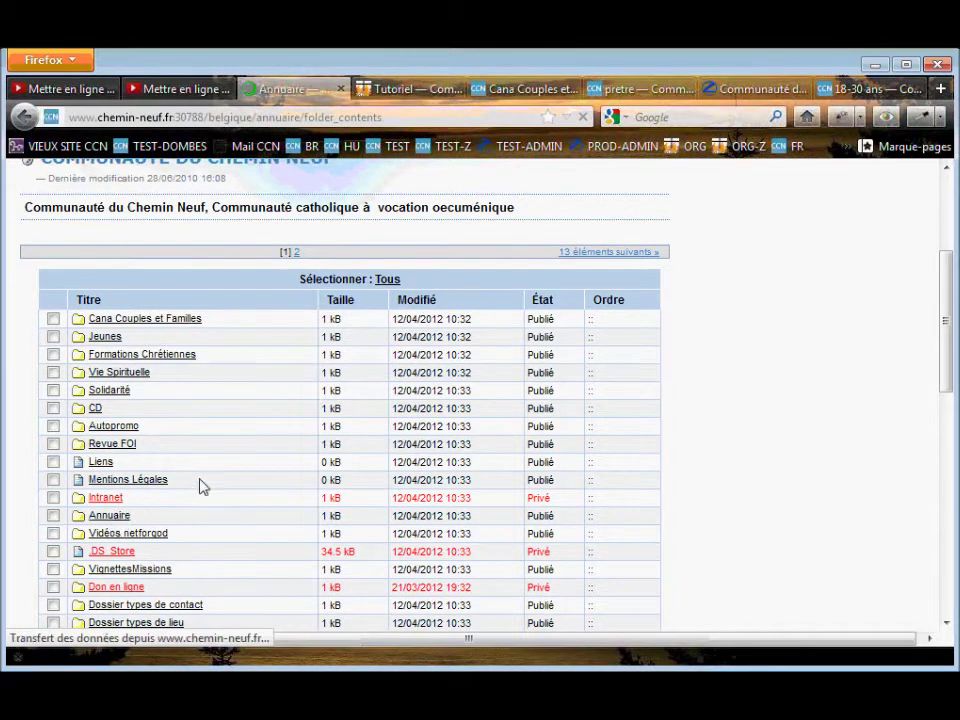
{"action": "scroll", "coordinate": [420, 536], "scroll_direction": "down", "scroll_amount": 4}
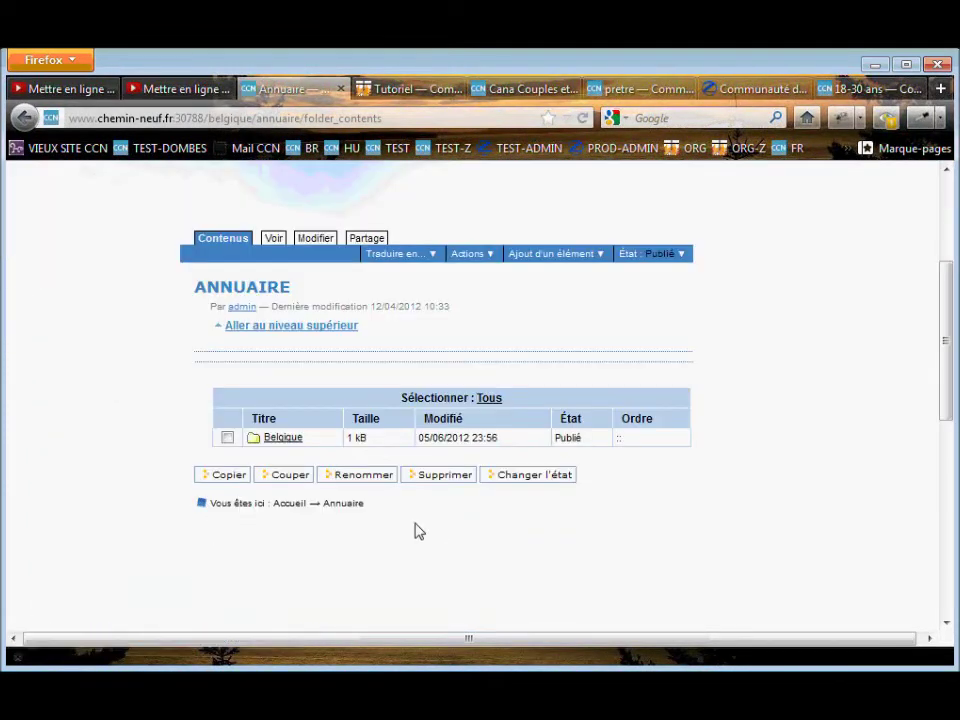
{"action": "left_click", "coordinate": [283, 440]}
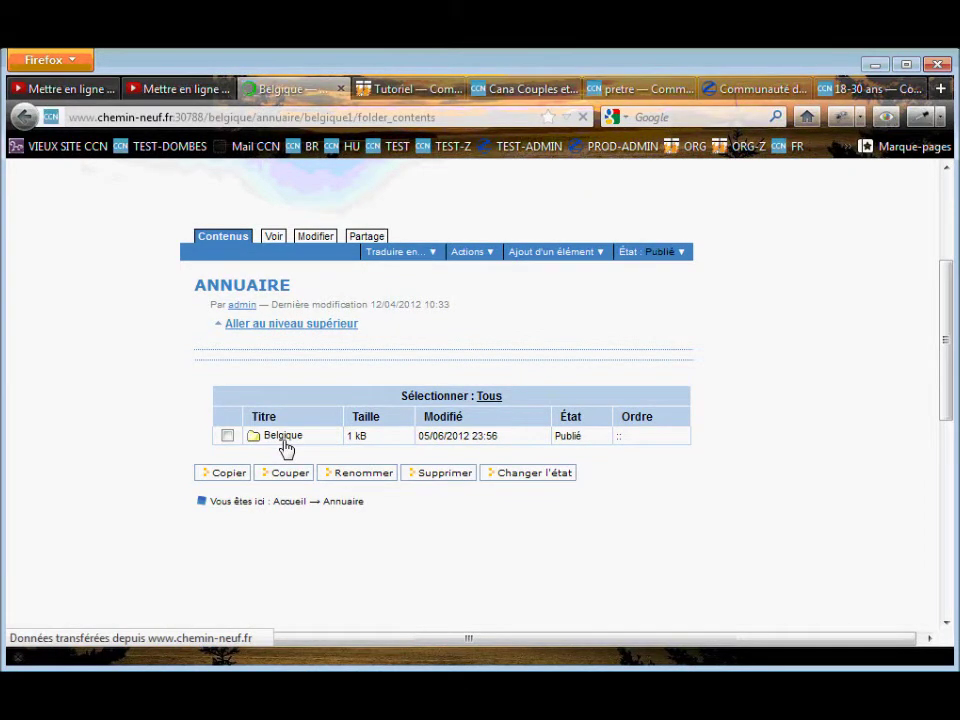
{"action": "scroll", "coordinate": [344, 568], "scroll_direction": "down", "scroll_amount": 5}
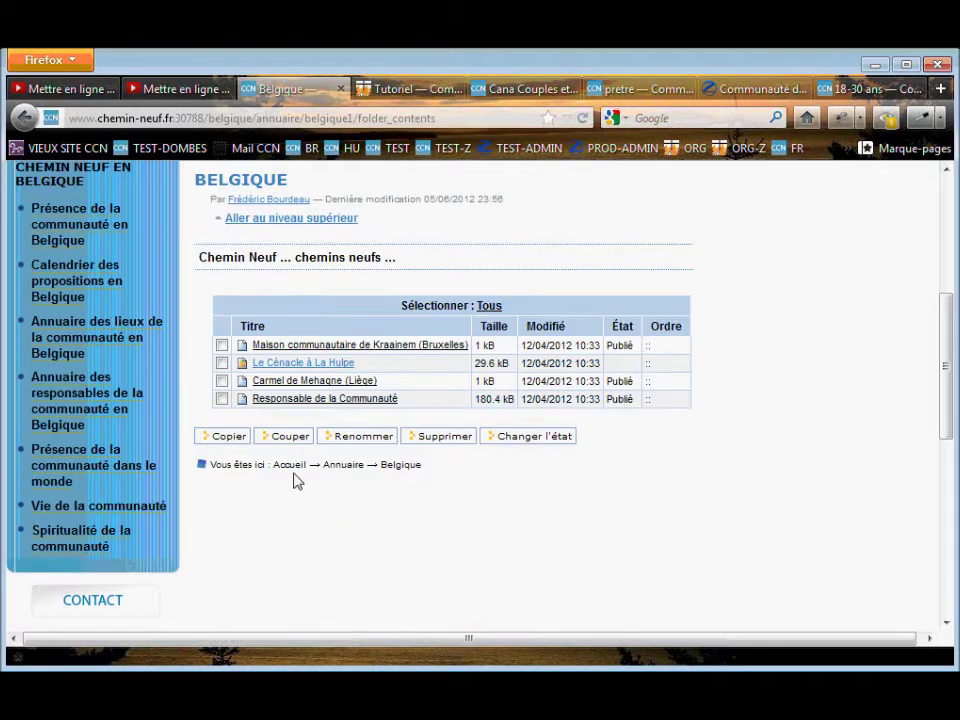
Open the Belgique country entry for editing.
{"action": "scroll", "coordinate": [360, 379], "scroll_direction": "up", "scroll_amount": 3}
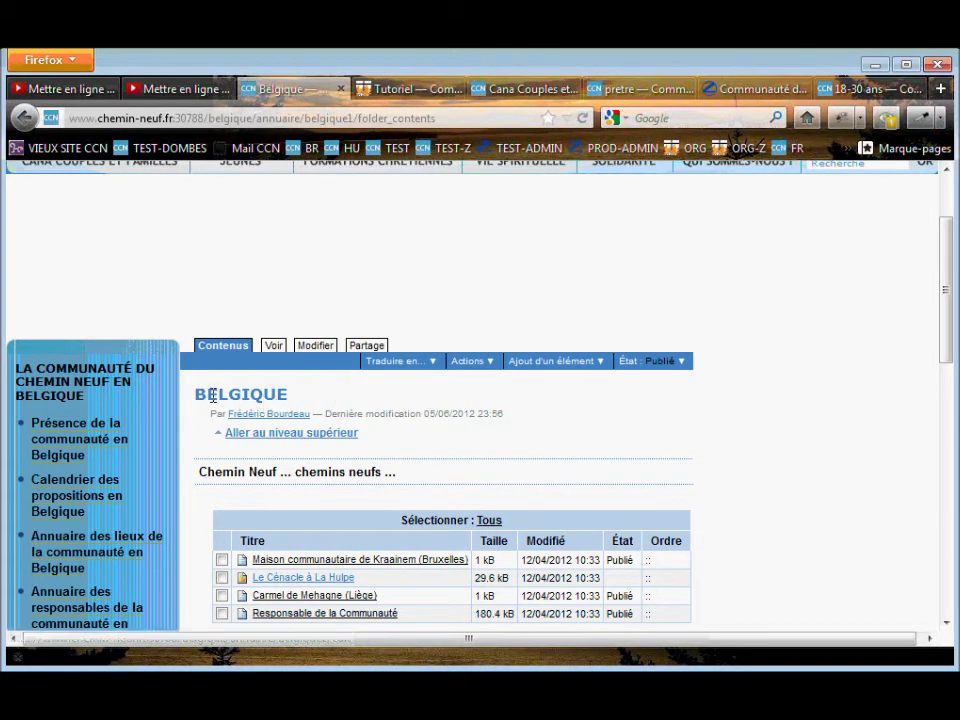
{"action": "scroll", "coordinate": [590, 344], "scroll_direction": "up", "scroll_amount": 2}
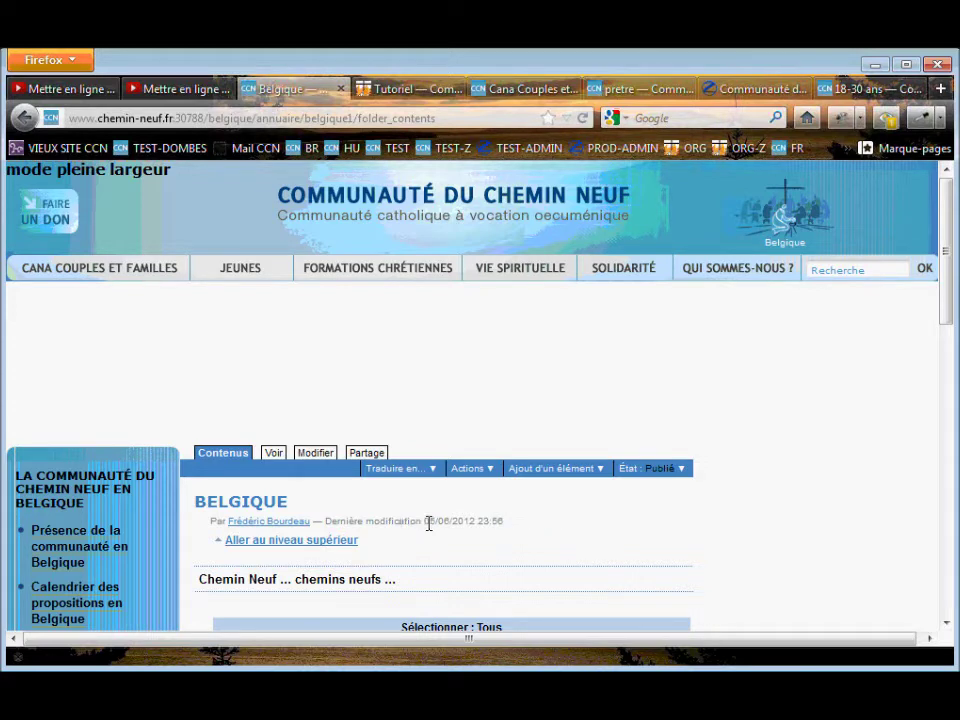
{"action": "scroll", "coordinate": [440, 521], "scroll_direction": "down", "scroll_amount": 2}
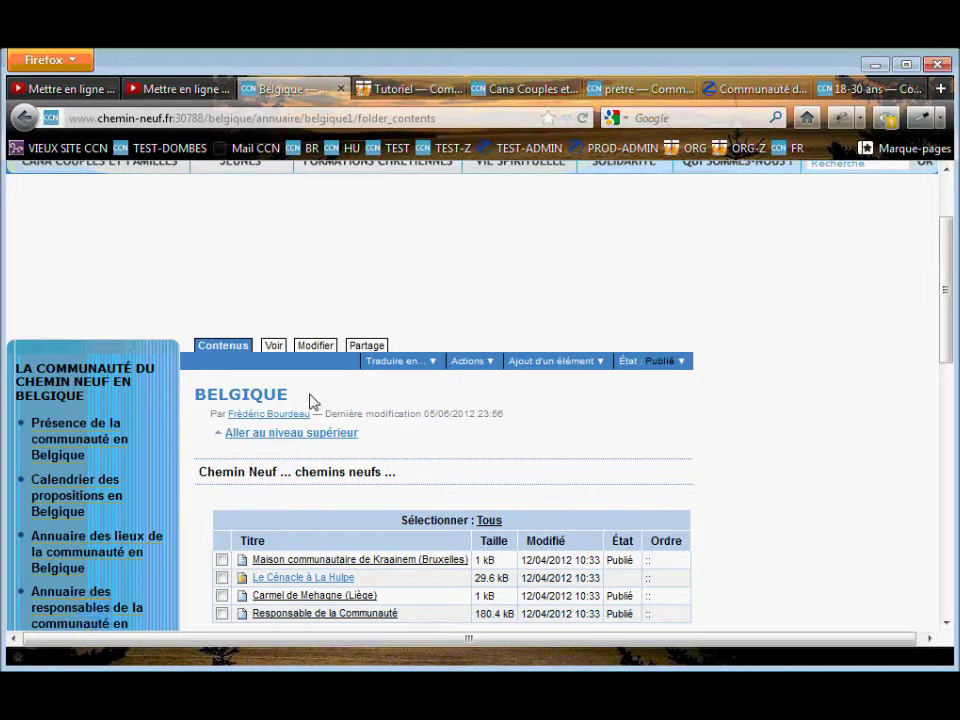
{"action": "left_click", "coordinate": [316, 347]}
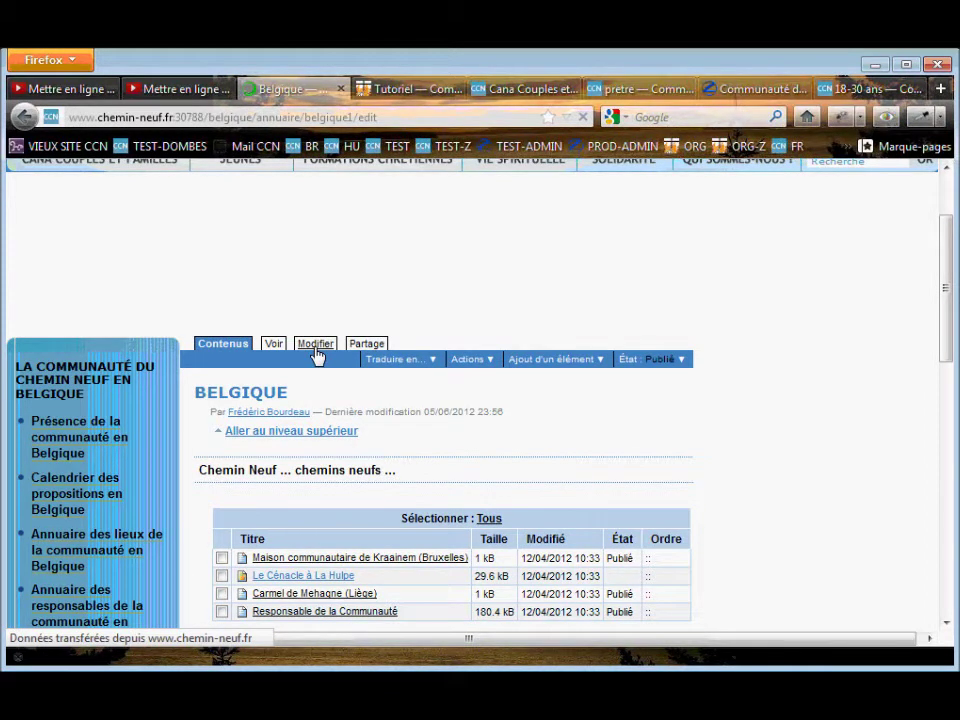
{"action": "scroll", "coordinate": [700, 460], "scroll_direction": "down", "scroll_amount": 3}
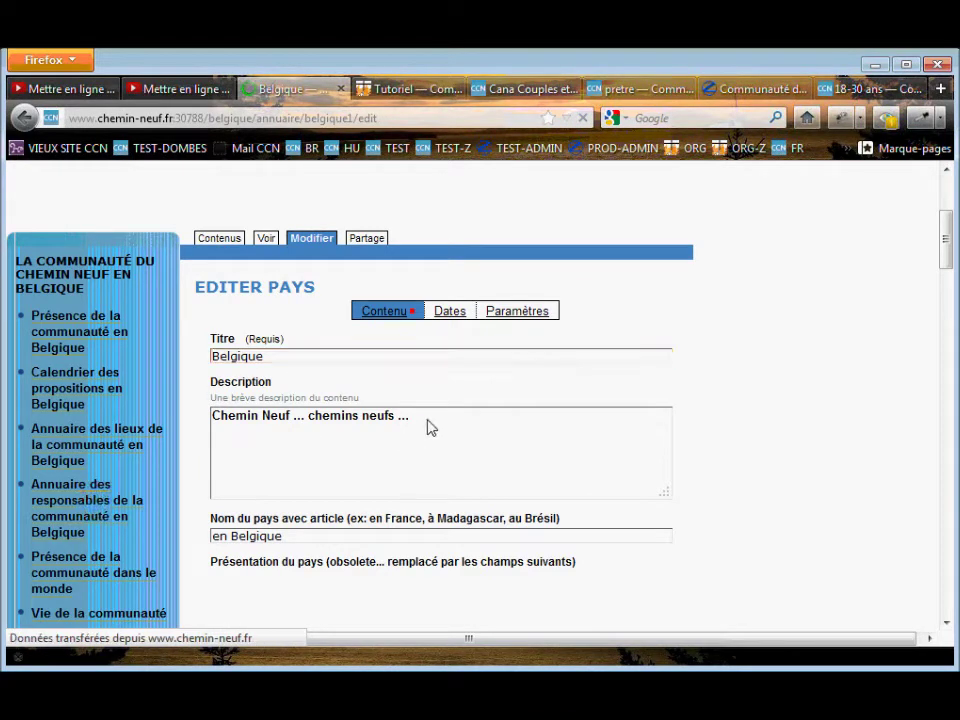
Review the country name with article and the obsolete country presentation text in the edit form.
{"action": "scroll", "coordinate": [377, 426], "scroll_direction": "down", "scroll_amount": 3}
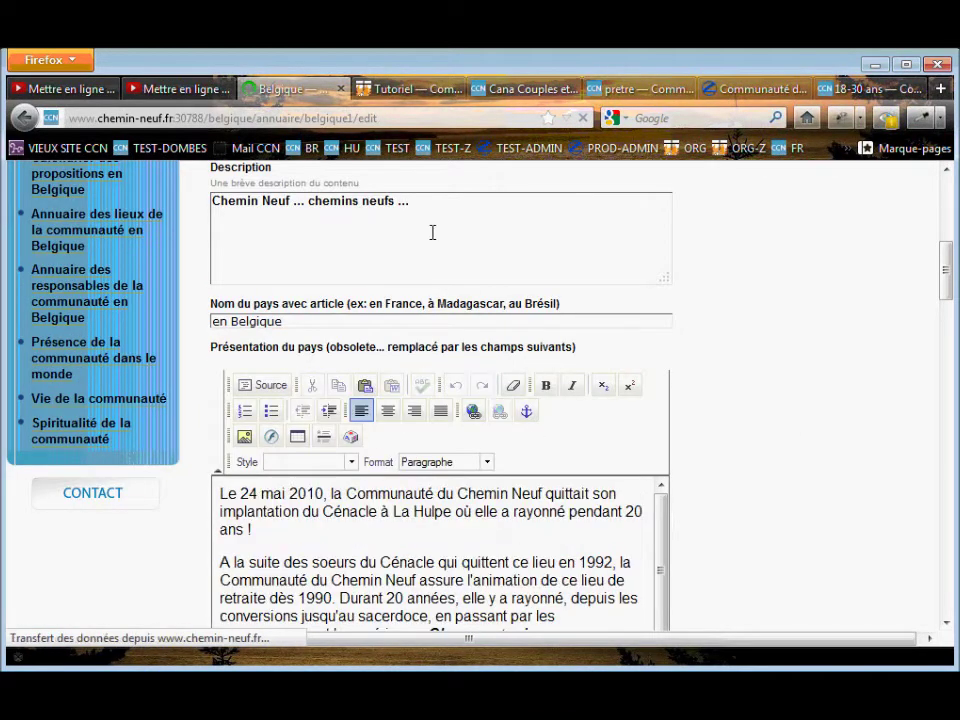
{"action": "left_click", "coordinate": [300, 321]}
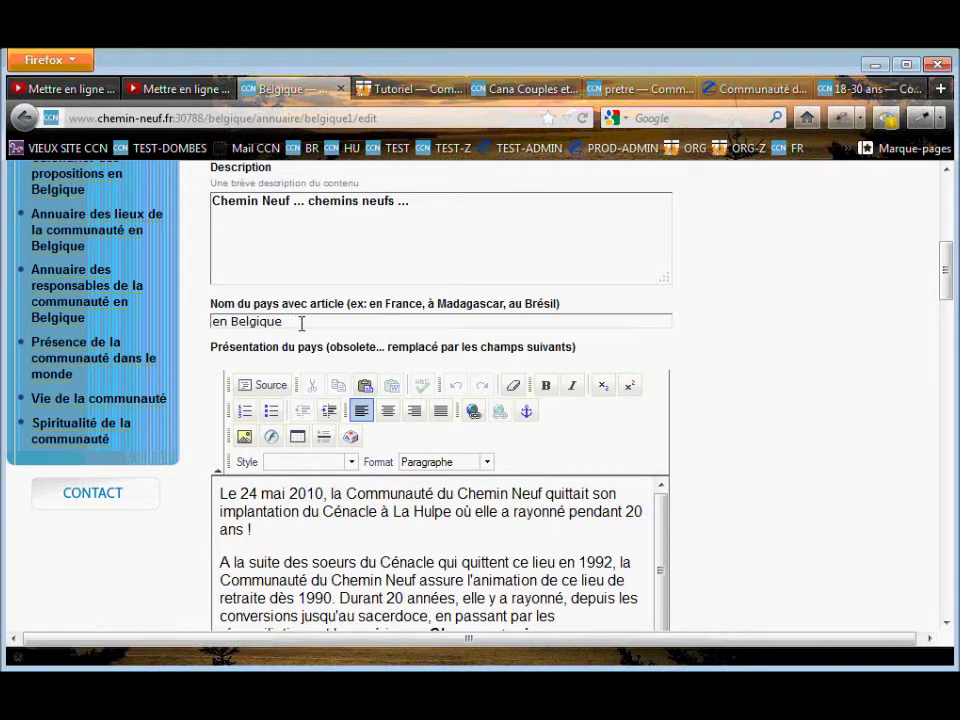
{"action": "scroll", "coordinate": [377, 336], "scroll_direction": "up", "scroll_amount": 2}
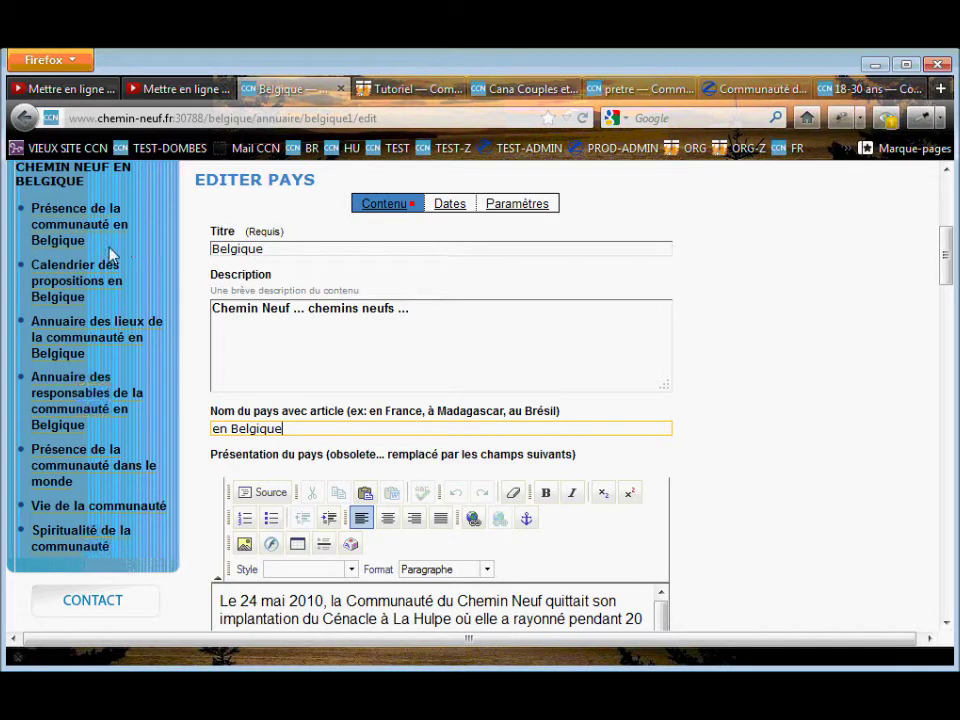
{"action": "triple_click", "coordinate": [310, 428]}
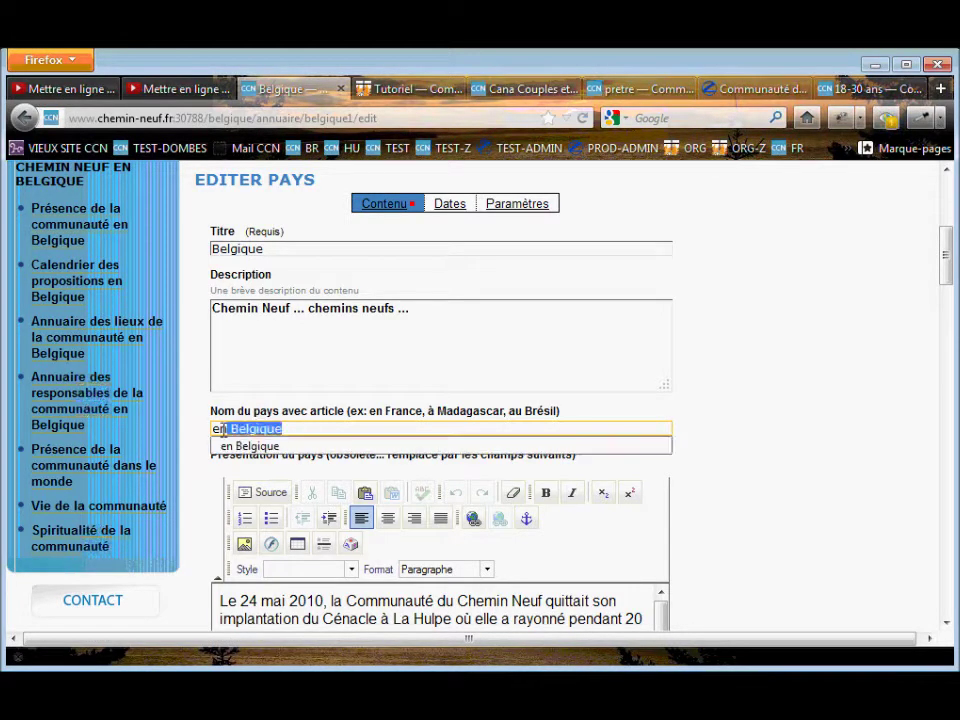
{"action": "left_click", "coordinate": [308, 429]}
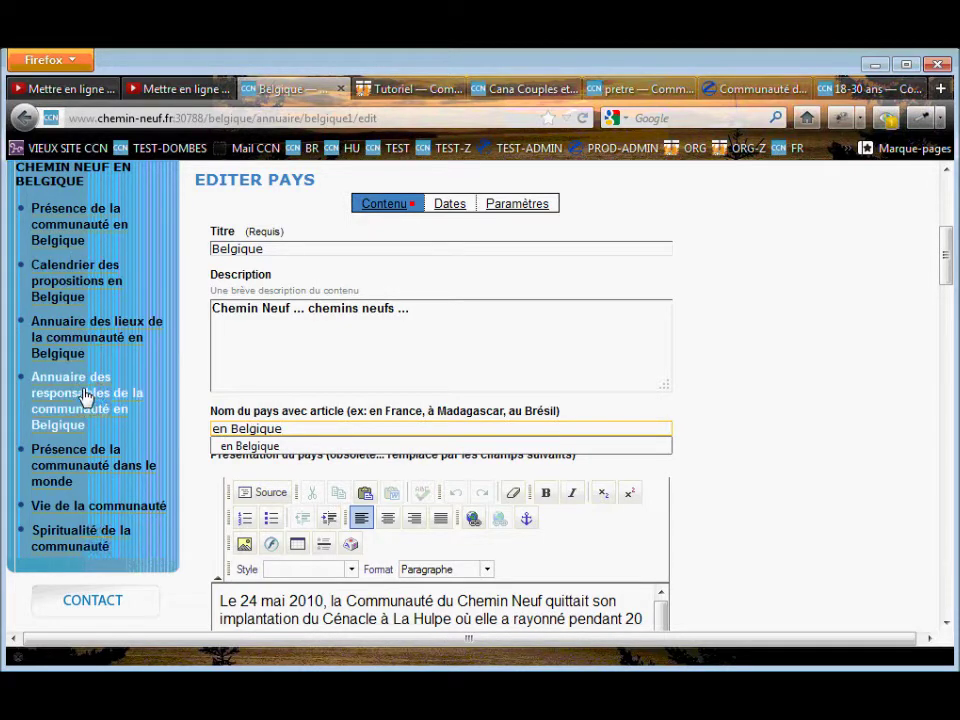
{"action": "left_click", "coordinate": [798, 418]}
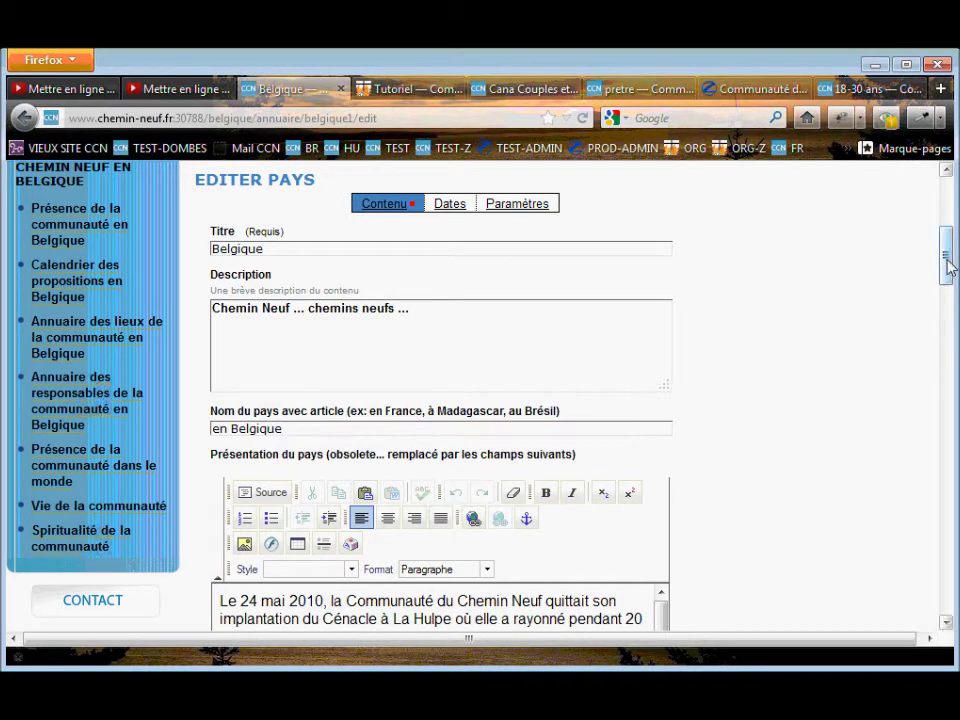
{"action": "left_click_drag", "start_coordinate": [945, 261], "coordinate": [950, 299]}
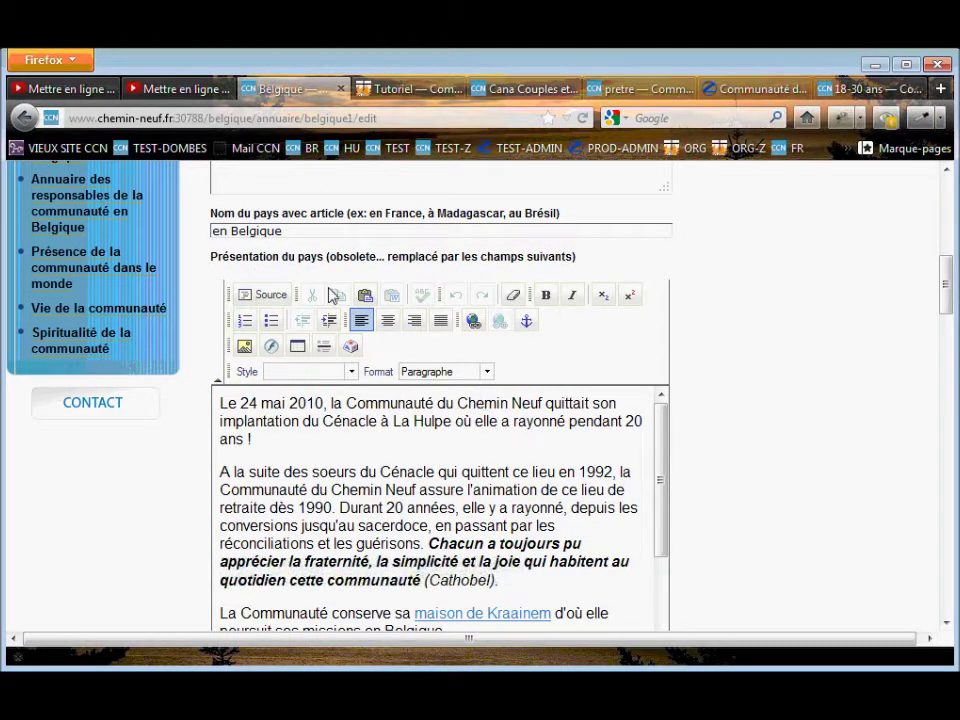
{"action": "left_click_drag", "start_coordinate": [224, 404], "coordinate": [520, 608]}
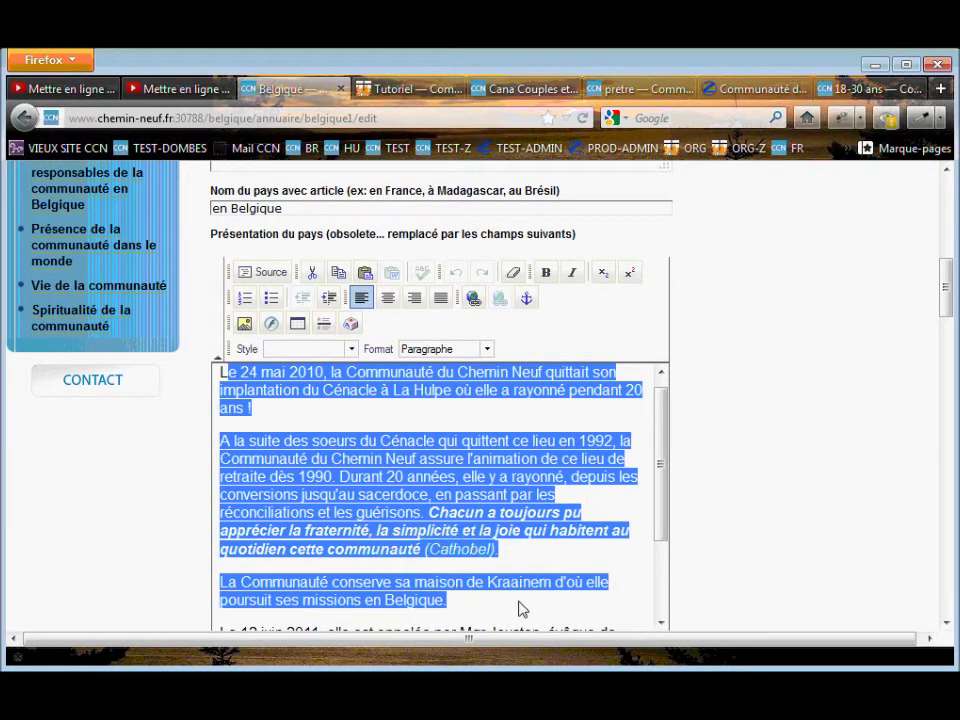
Set the subtitle of the community's presence presentation to "Bruxelles, Lièges... depuis 1992...".
{"action": "left_click_drag", "start_coordinate": [950, 310], "coordinate": [950, 343]}
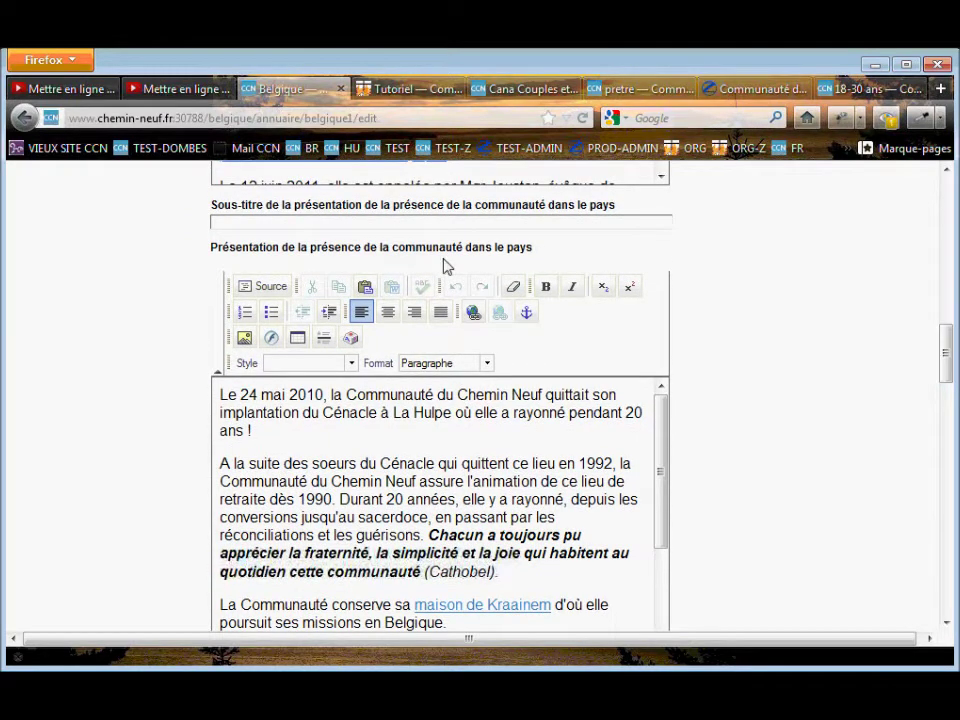
{"action": "left_click", "coordinate": [369, 222]}
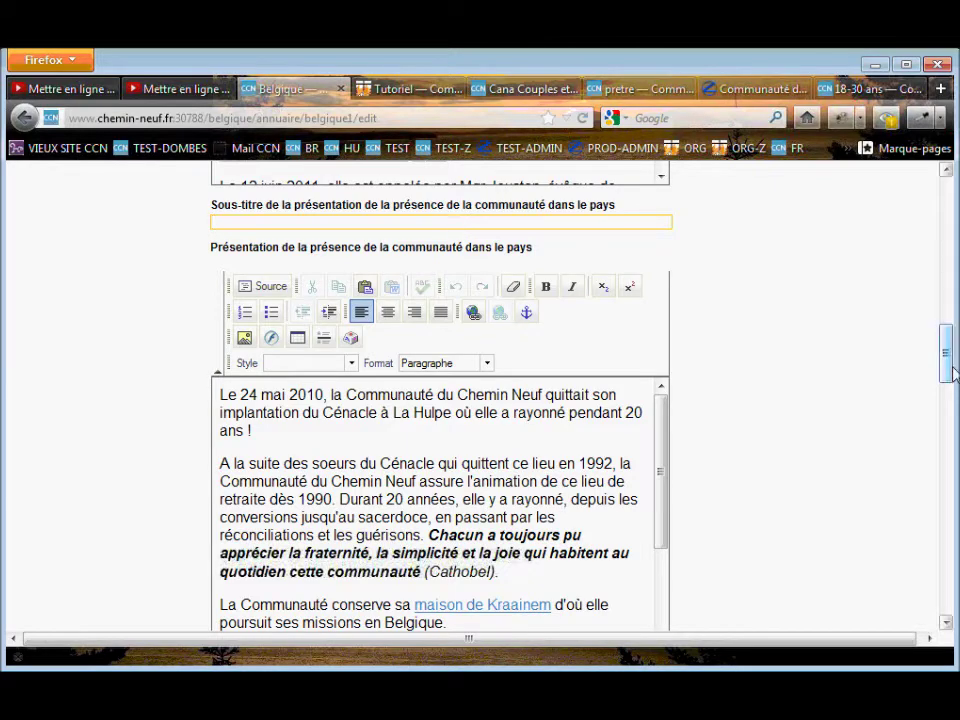
{"action": "left_click_drag", "start_coordinate": [947, 370], "coordinate": [955, 262]}
{"action": "scroll", "coordinate": [955, 262], "scroll_direction": "down", "scroll_amount": 6}
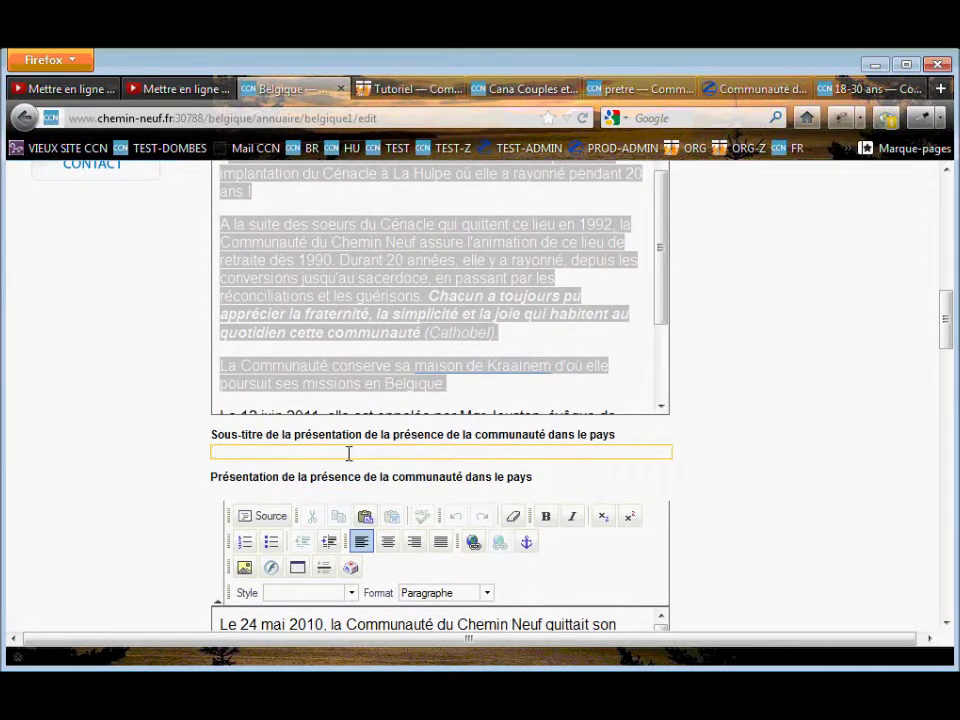
{"action": "left_click", "coordinate": [350, 452]}
{"action": "left_click", "coordinate": [356, 453]}
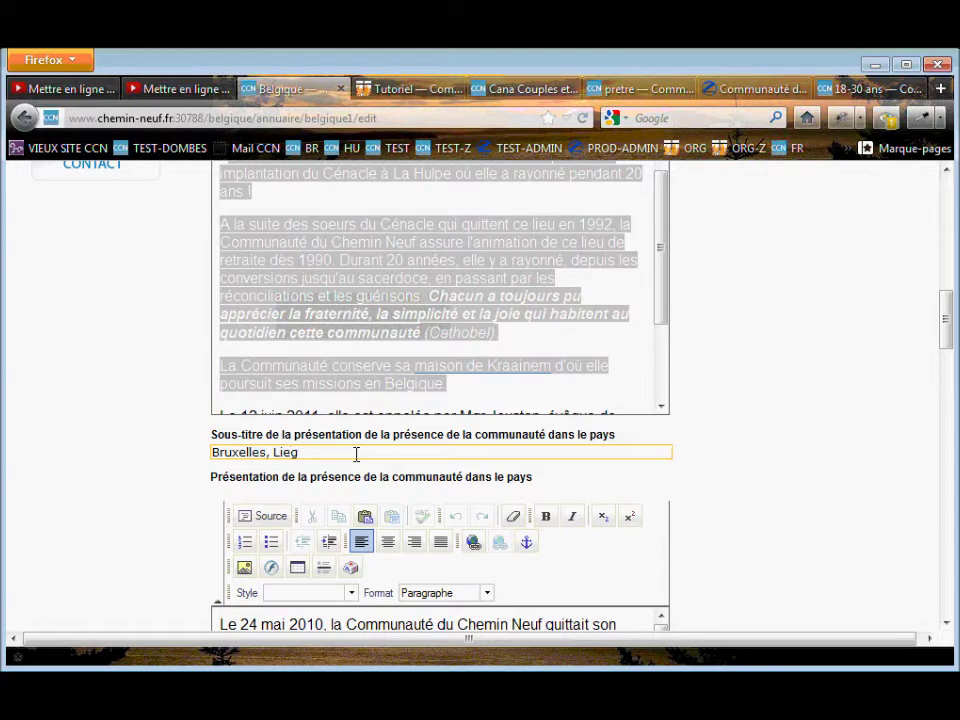
{"action": "type", "text": "ges..."}
{"action": "scroll", "coordinate": [335, 372], "scroll_direction": "down", "scroll_amount": 2}
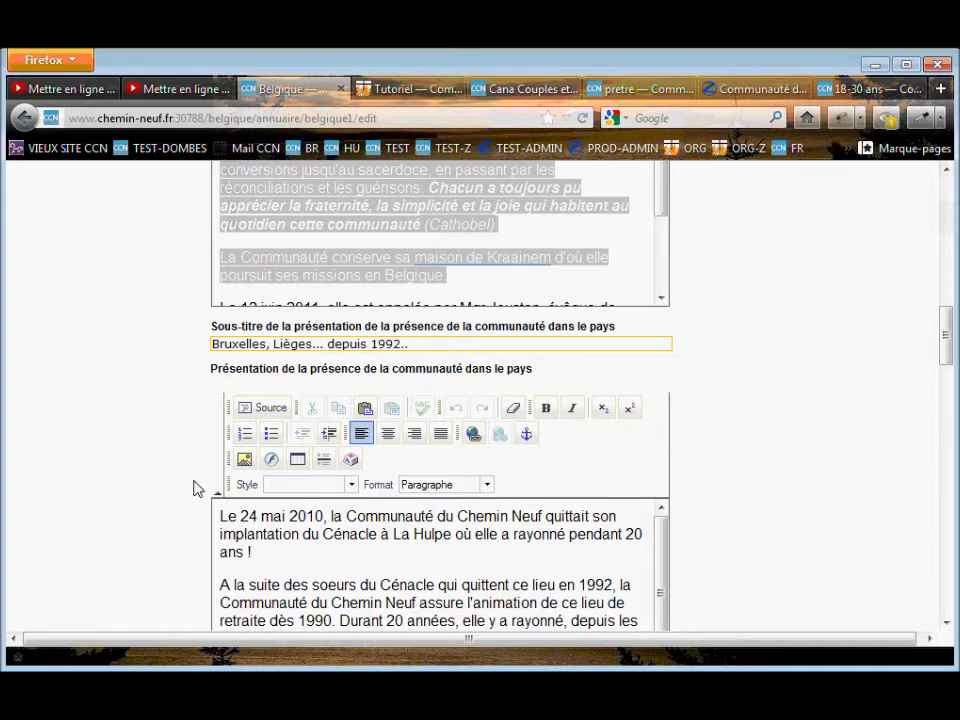
{"action": "type", "text": "."}
{"action": "left_click", "coordinate": [735, 397]}
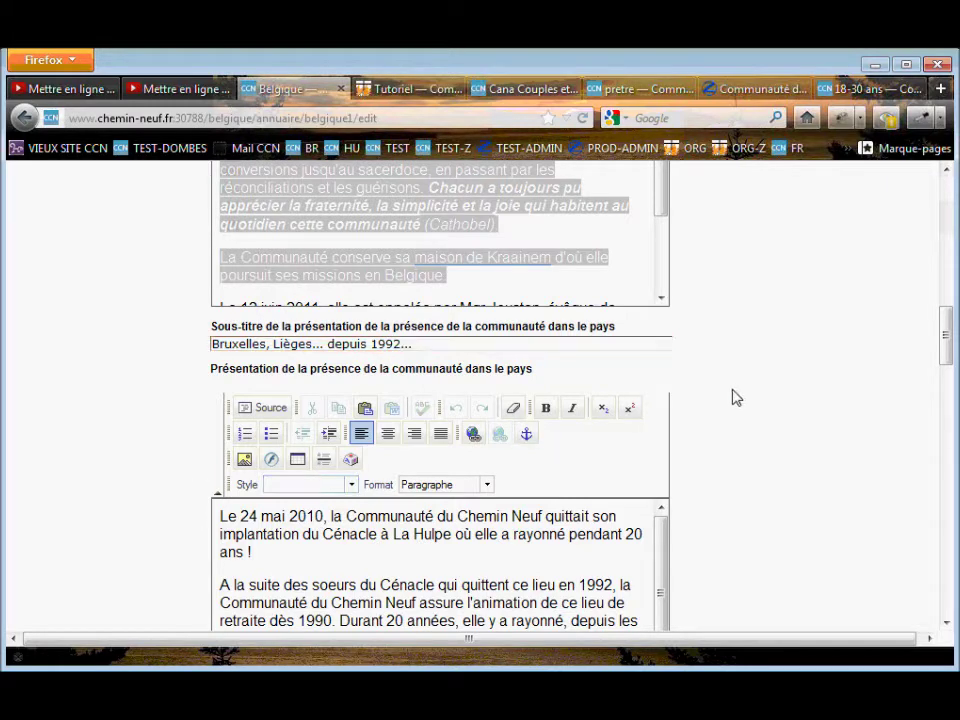
Read through the "Présentation de la présence de la communauté dans le pays" text to its end.
{"action": "scroll", "coordinate": [725, 410], "scroll_direction": "down", "scroll_amount": 2}
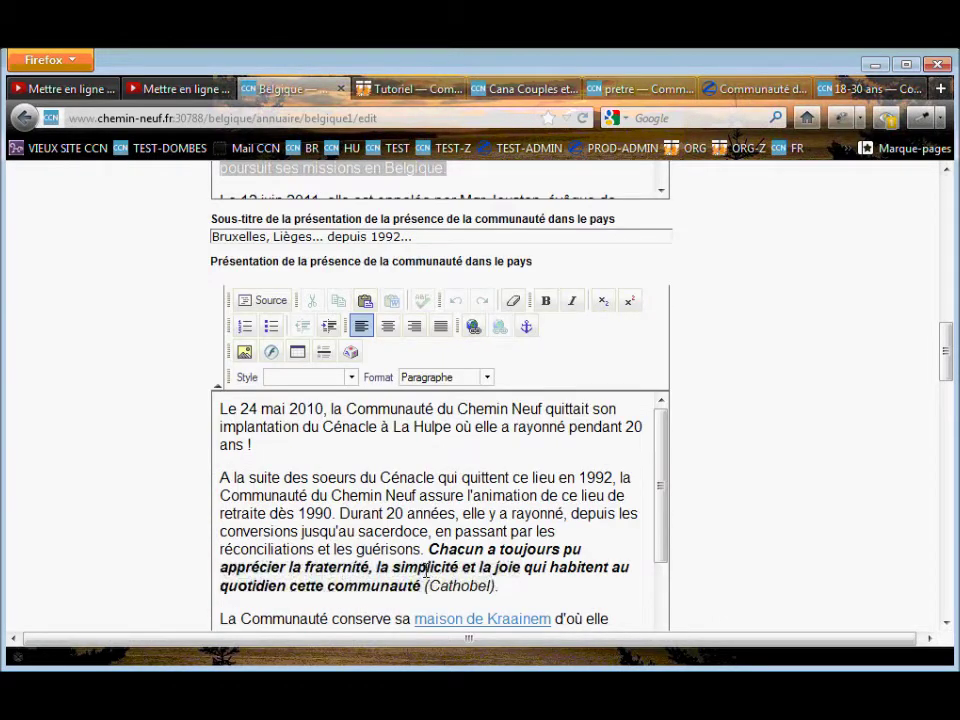
{"action": "scroll", "coordinate": [952, 384], "scroll_direction": "down", "scroll_amount": 2}
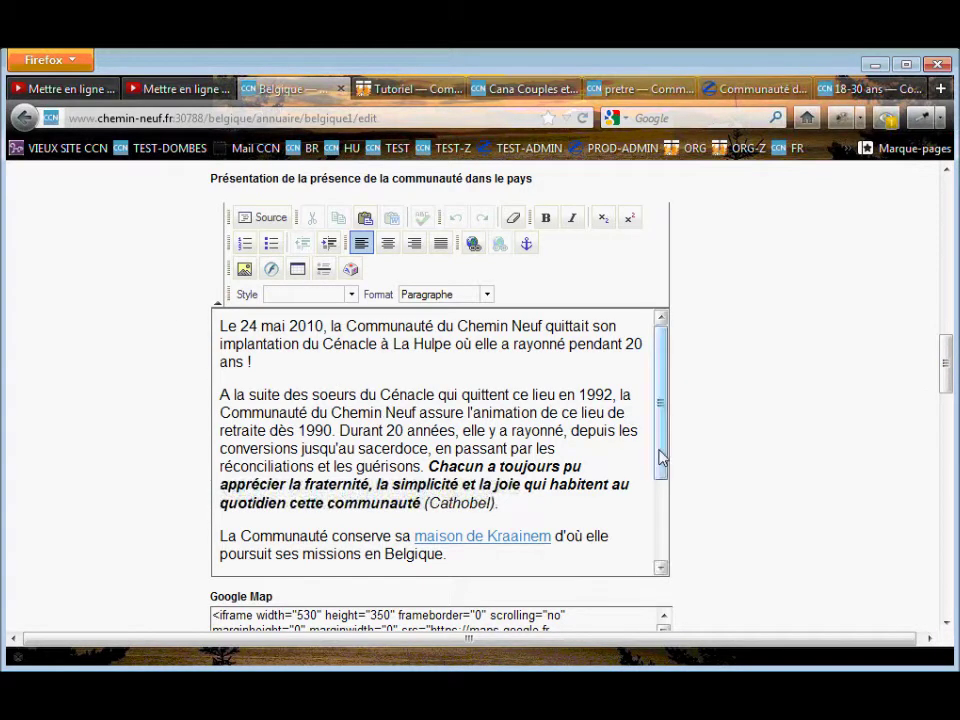
{"action": "left_click_drag", "start_coordinate": [664, 450], "coordinate": [676, 490]}
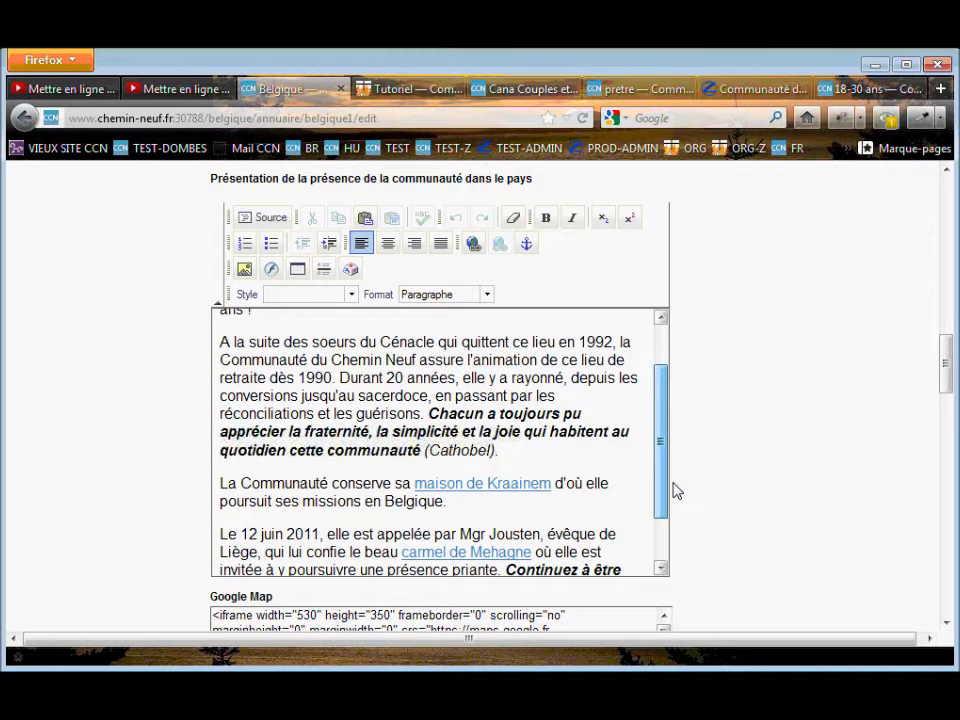
{"action": "scroll", "coordinate": [298, 403], "scroll_direction": "up", "scroll_amount": 2}
{"action": "left_click_drag", "start_coordinate": [664, 424], "coordinate": [660, 512]}
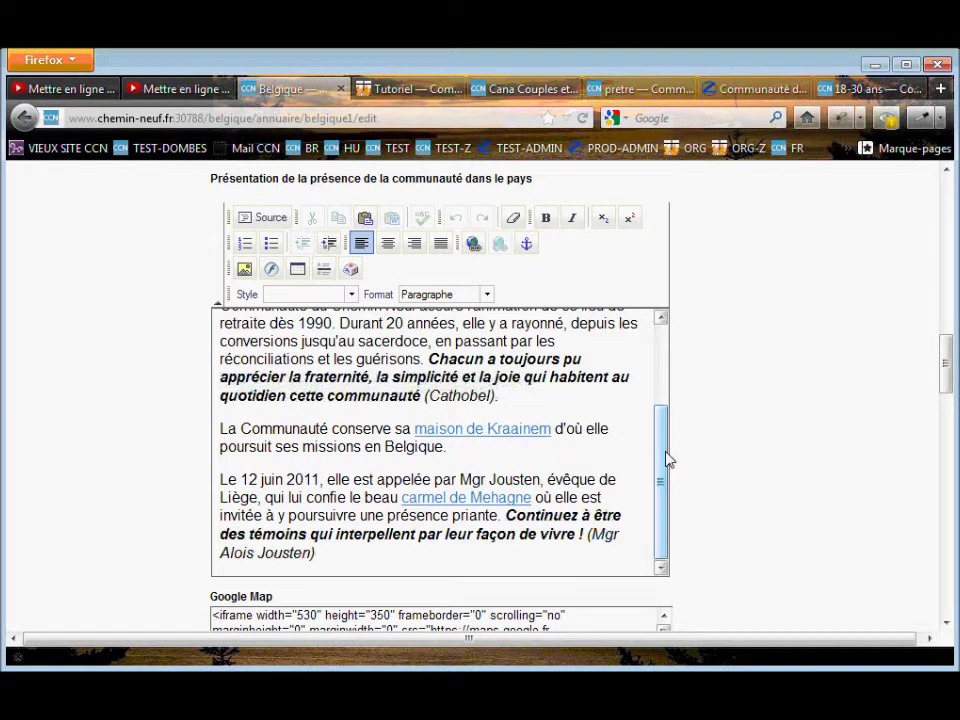
Review the Google Map embed code and the "Présentation de l'histoire de la communauté dans le pays" field against the presence text.
{"action": "scroll", "coordinate": [722, 499], "scroll_direction": "down", "scroll_amount": 3}
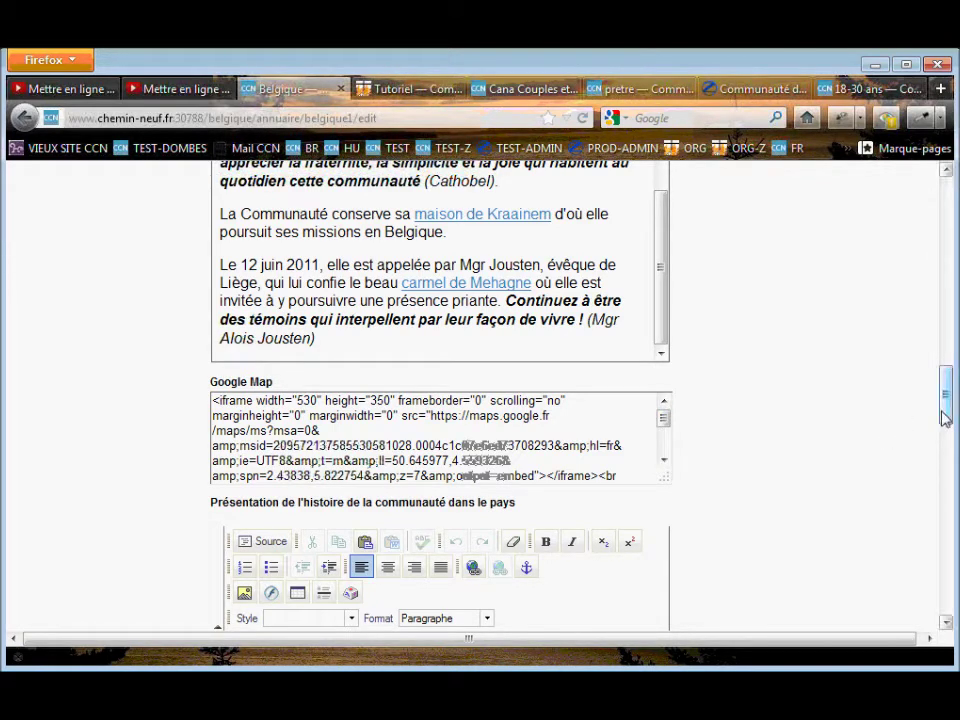
{"action": "left_click_drag", "start_coordinate": [947, 392], "coordinate": [953, 453]}
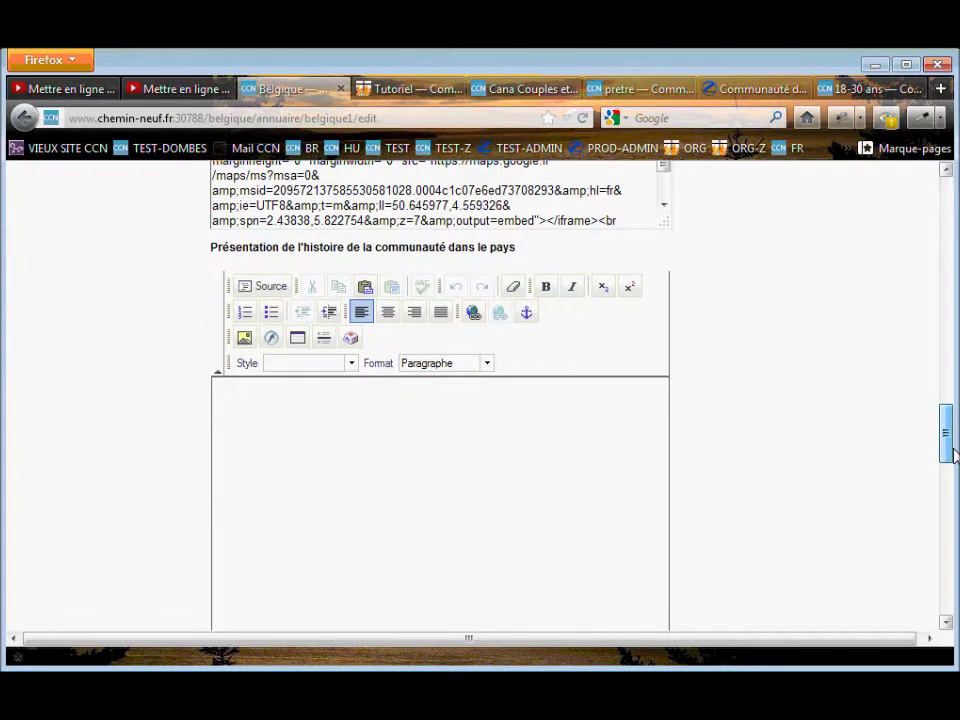
{"action": "left_click", "coordinate": [390, 492]}
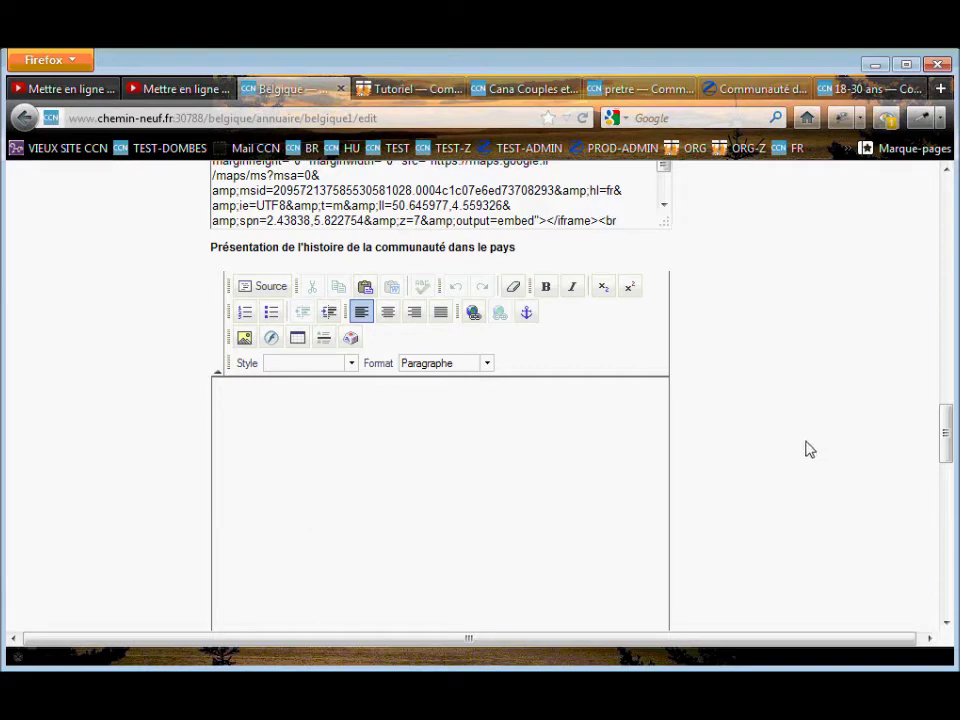
{"action": "left_click_drag", "start_coordinate": [945, 430], "coordinate": [955, 365]}
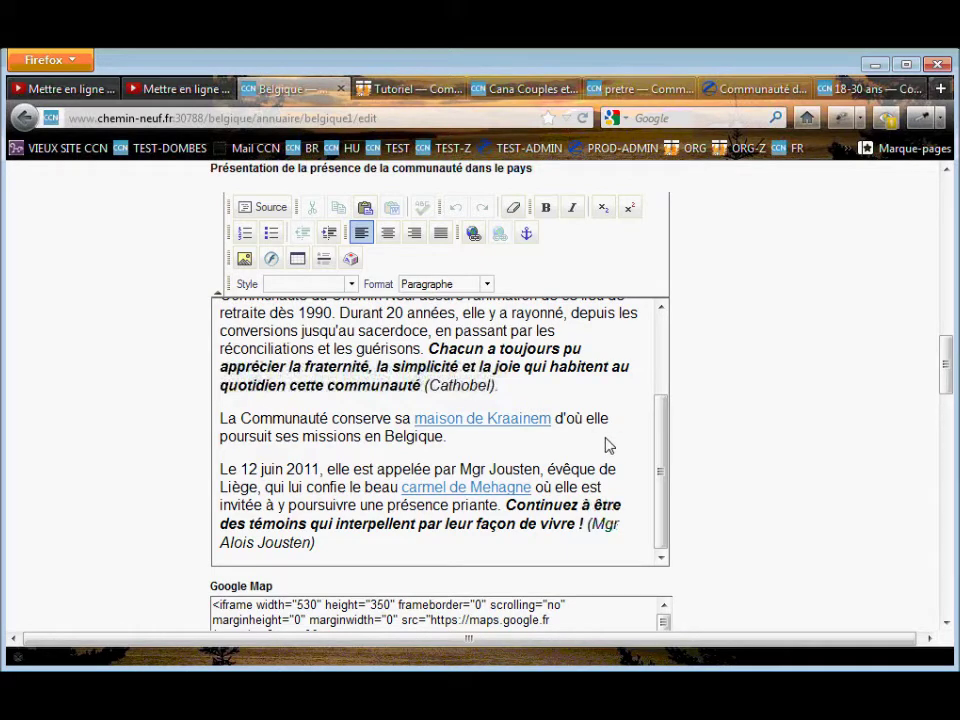
{"action": "left_click_drag", "start_coordinate": [945, 377], "coordinate": [951, 458]}
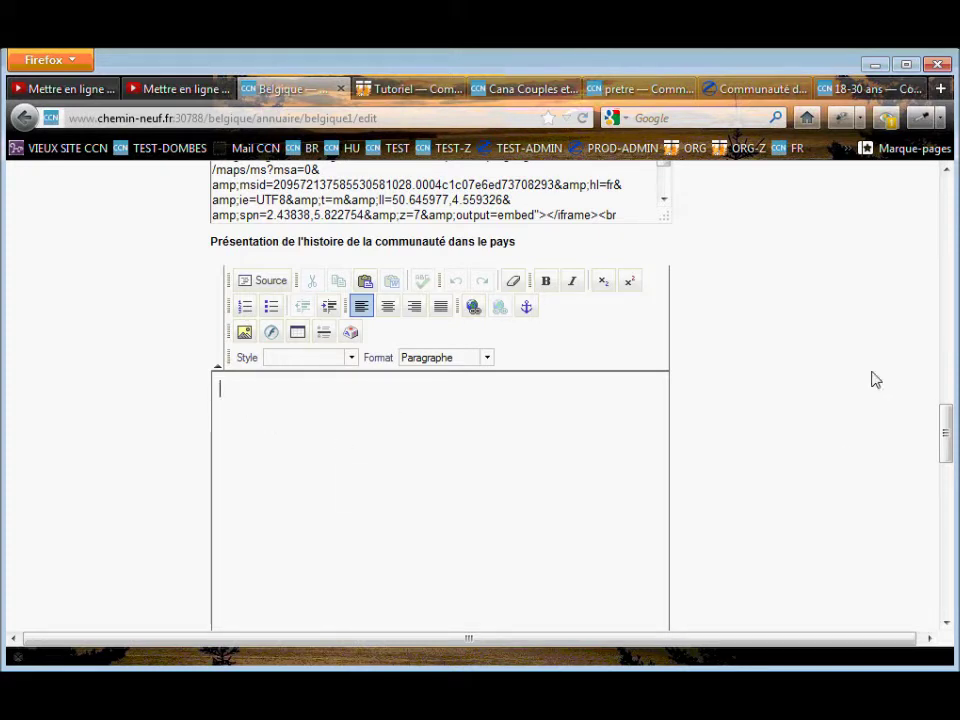
Check the "Présentation de la newsletter du pays" field and save the Belgique entry.
{"action": "left_click_drag", "start_coordinate": [948, 442], "coordinate": [951, 482]}
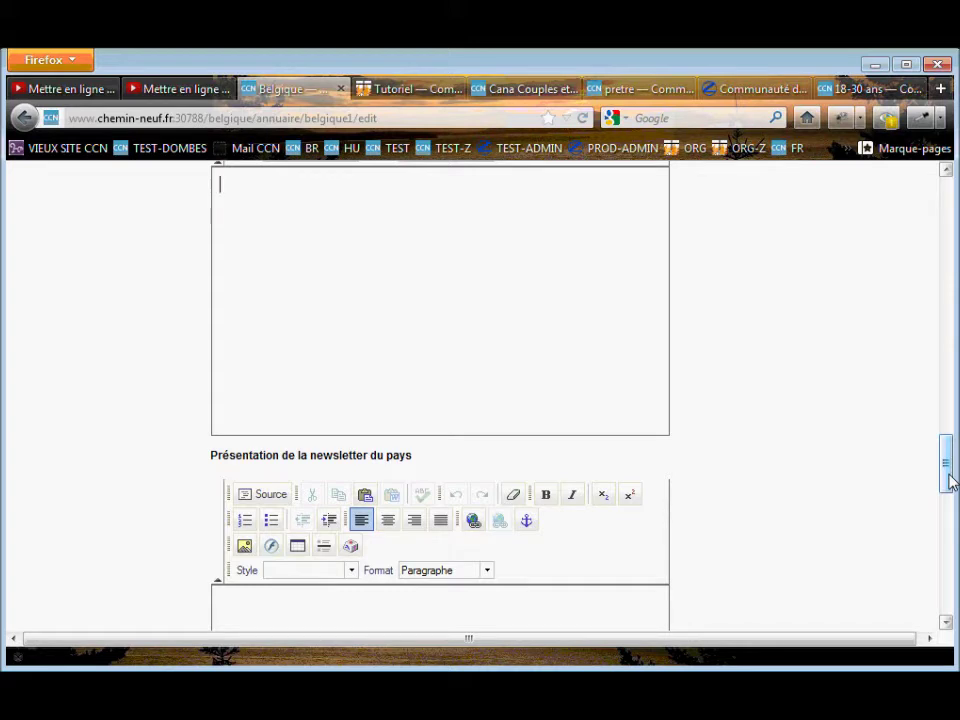
{"action": "left_click_drag", "start_coordinate": [946, 483], "coordinate": [954, 519]}
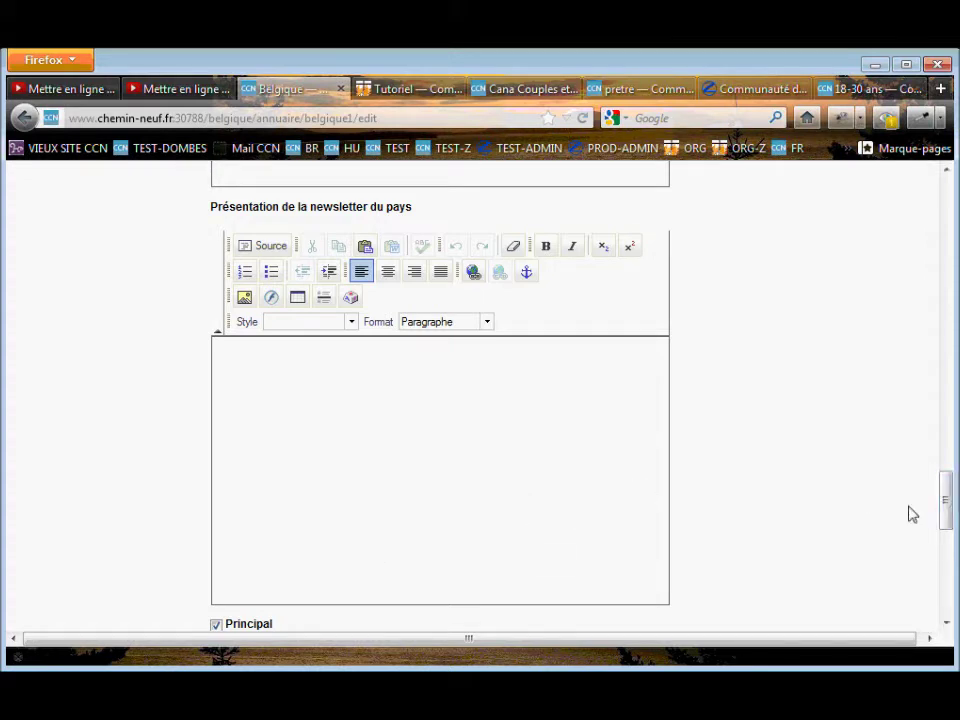
{"action": "left_click_drag", "start_coordinate": [949, 505], "coordinate": [953, 537]}
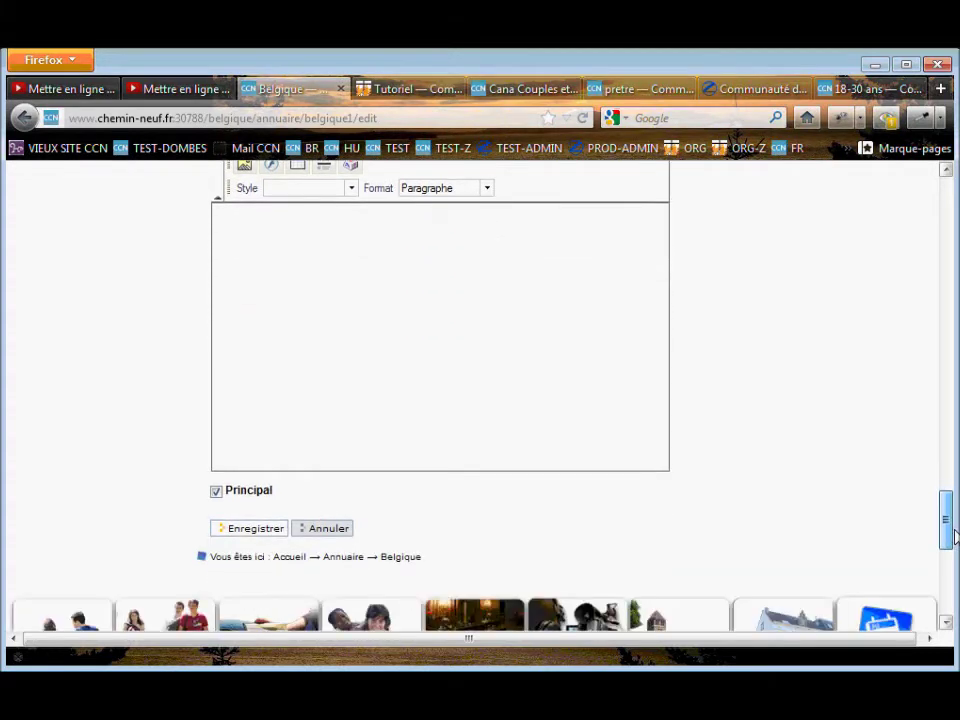
{"action": "left_click", "coordinate": [251, 536]}
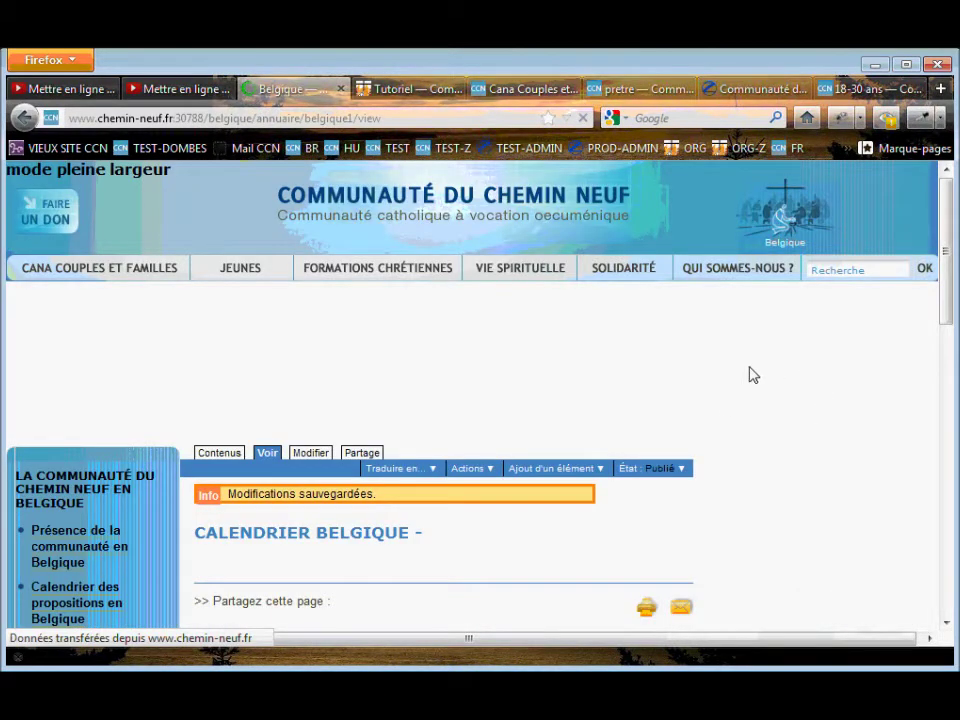
Go to the Belgique home page and open "Présence de la communauté en Belgique" from its highlighted links.
{"action": "mouse_move", "coordinate": [729, 270]}
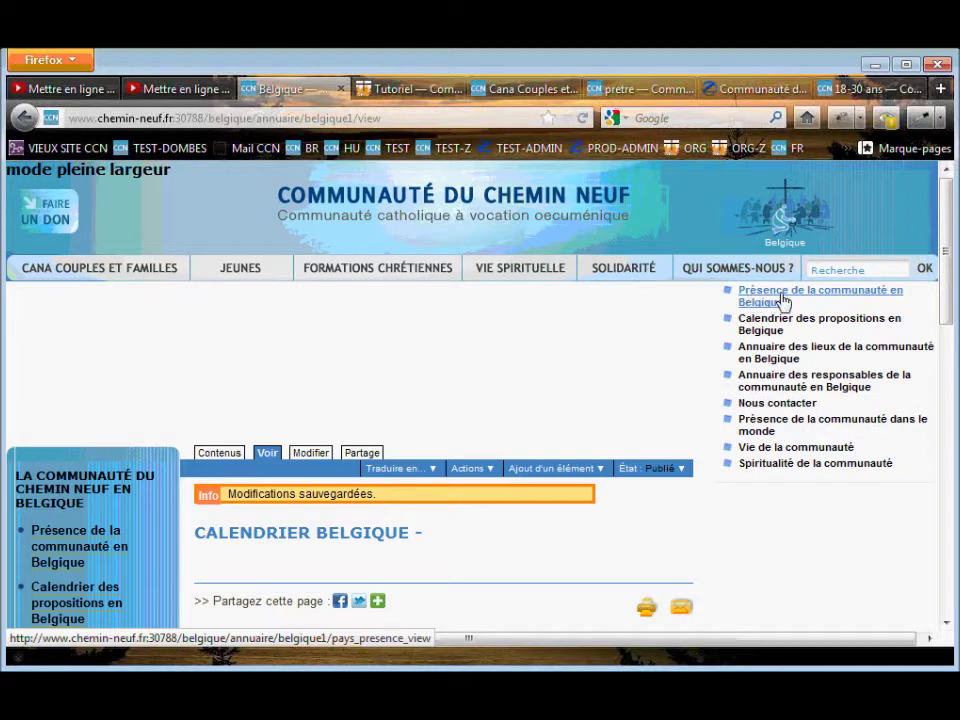
{"action": "left_click_drag", "start_coordinate": [947, 317], "coordinate": [424, 199]}
{"action": "left_click", "coordinate": [428, 201]}
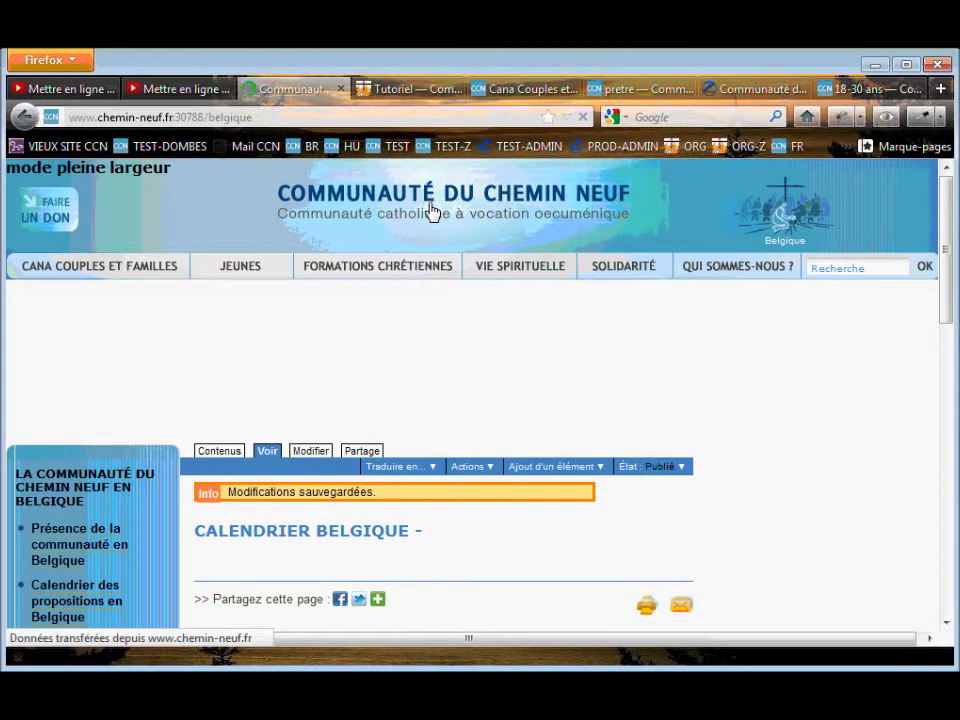
{"action": "left_click_drag", "start_coordinate": [939, 285], "coordinate": [930, 384]}
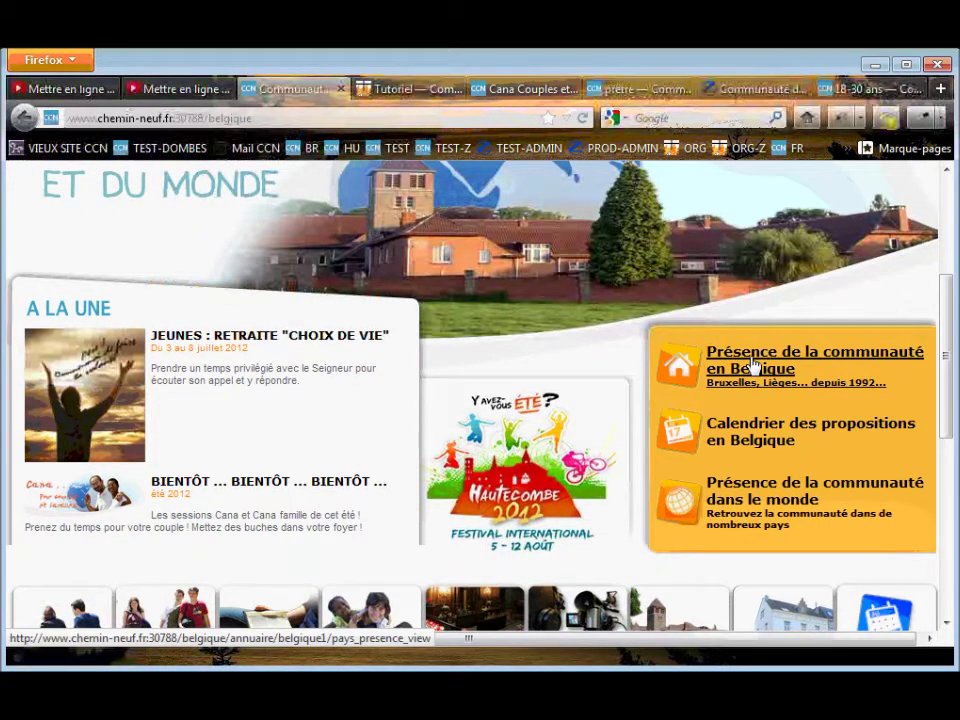
{"action": "left_click", "coordinate": [754, 366]}
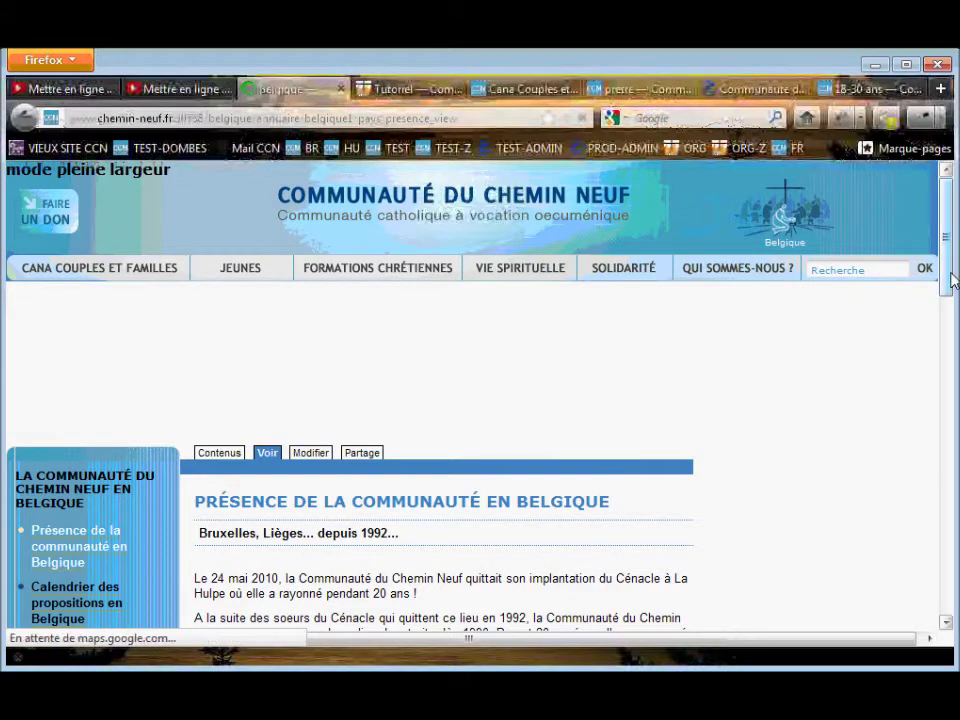
Review the presence page's subtitle, text and map, viewing and closing the details of the Brussels marker.
{"action": "left_click_drag", "start_coordinate": [951, 279], "coordinate": [951, 340]}
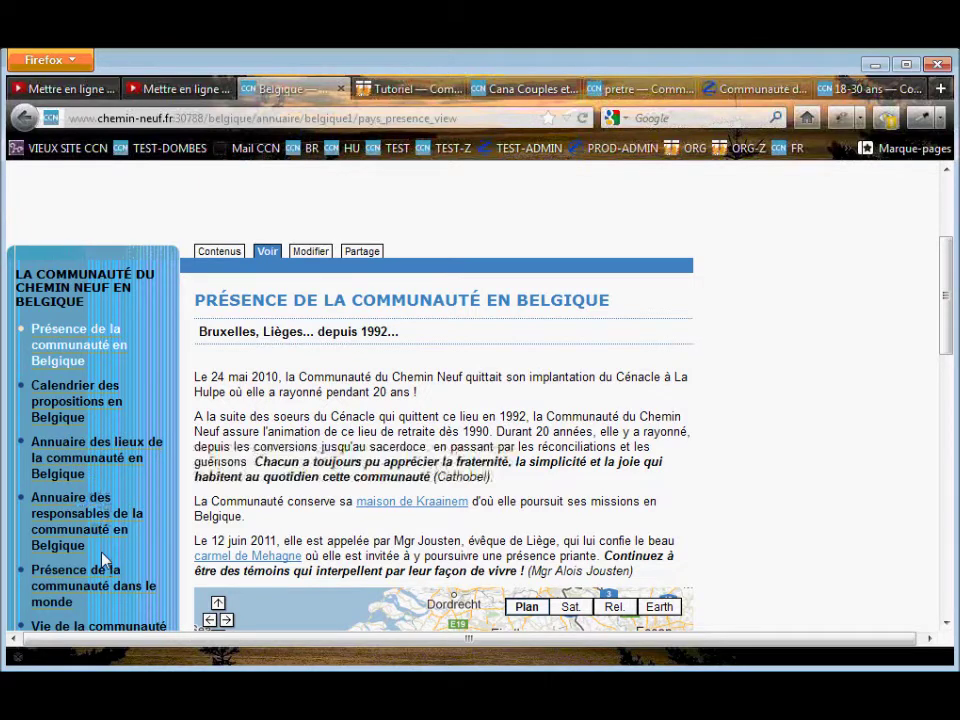
{"action": "scroll", "coordinate": [104, 560], "scroll_direction": "down", "scroll_amount": 2}
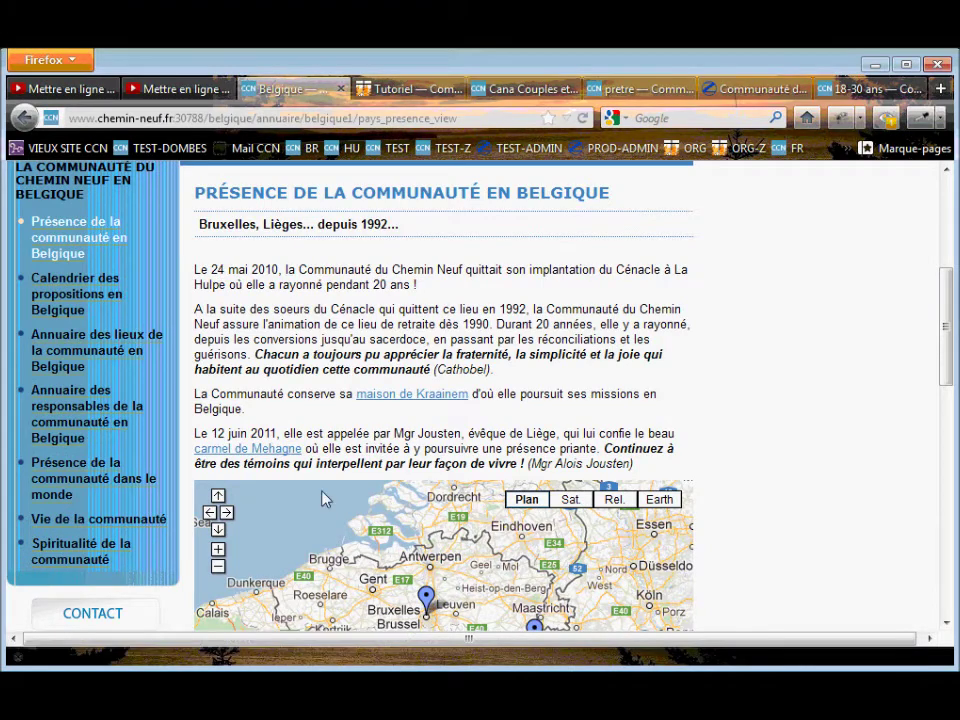
{"action": "scroll", "coordinate": [940, 374], "scroll_direction": "down", "scroll_amount": 3}
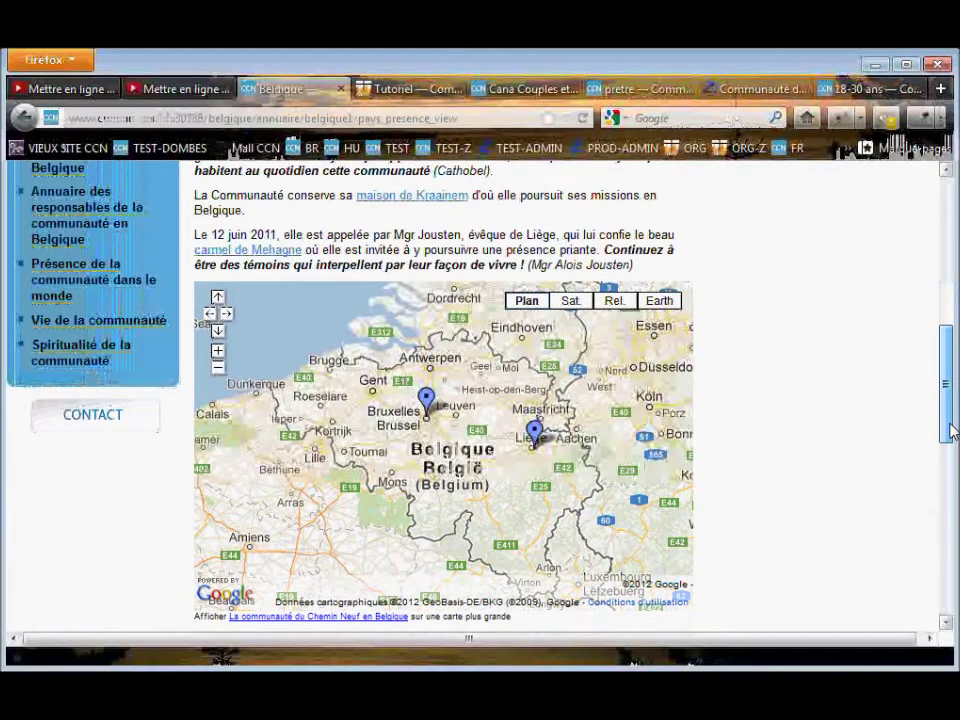
{"action": "left_click", "coordinate": [430, 401]}
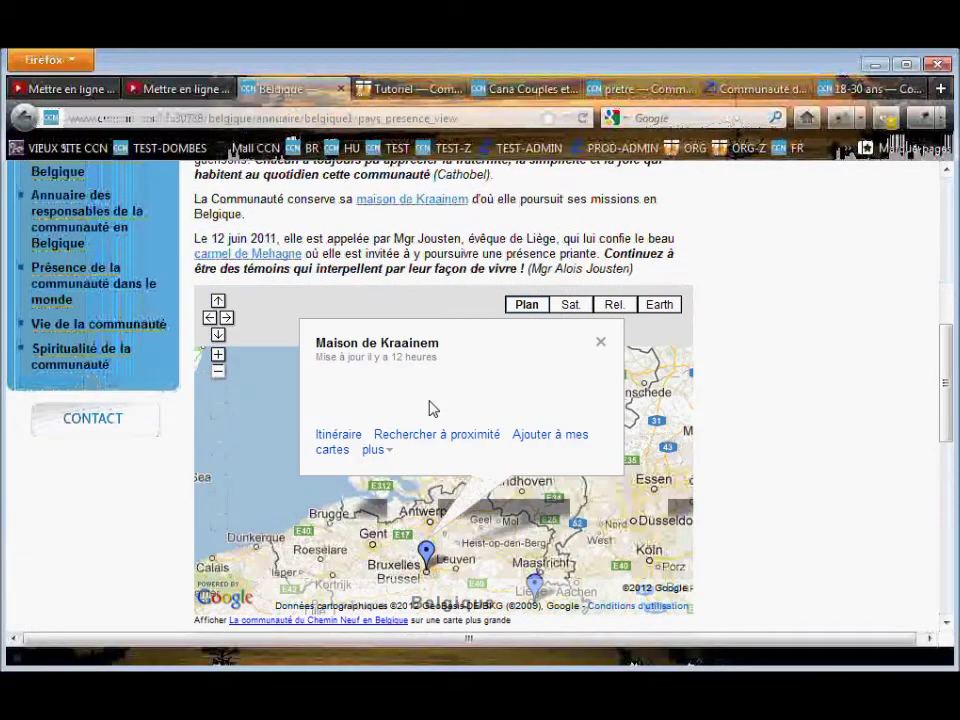
{"action": "left_click", "coordinate": [608, 343]}
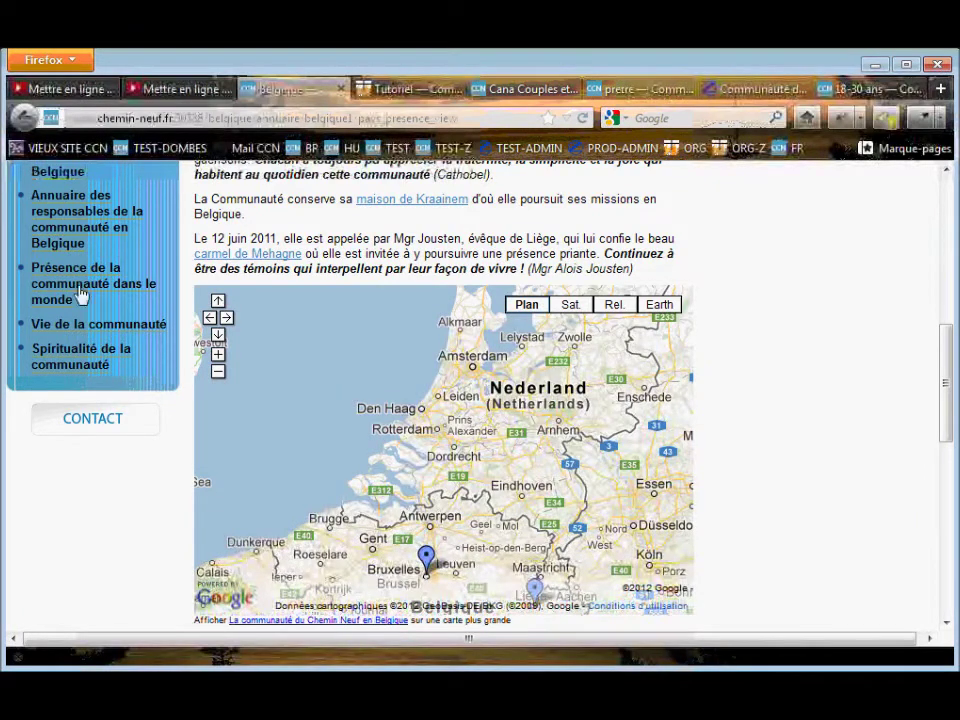
Open the calendar of propositions in Belgique and look through its events.
{"action": "left_click_drag", "start_coordinate": [951, 357], "coordinate": [945, 304]}
{"action": "left_click", "coordinate": [79, 322]}
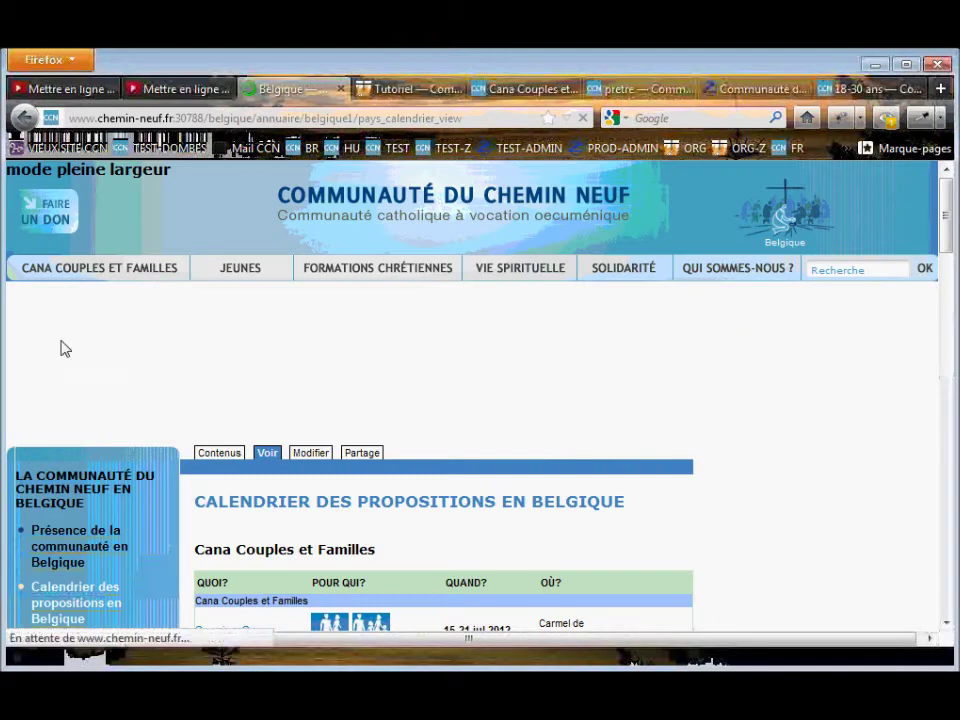
{"action": "left_click_drag", "start_coordinate": [953, 228], "coordinate": [955, 373]}
{"action": "scroll", "coordinate": [94, 606], "scroll_direction": "up", "scroll_amount": 15}
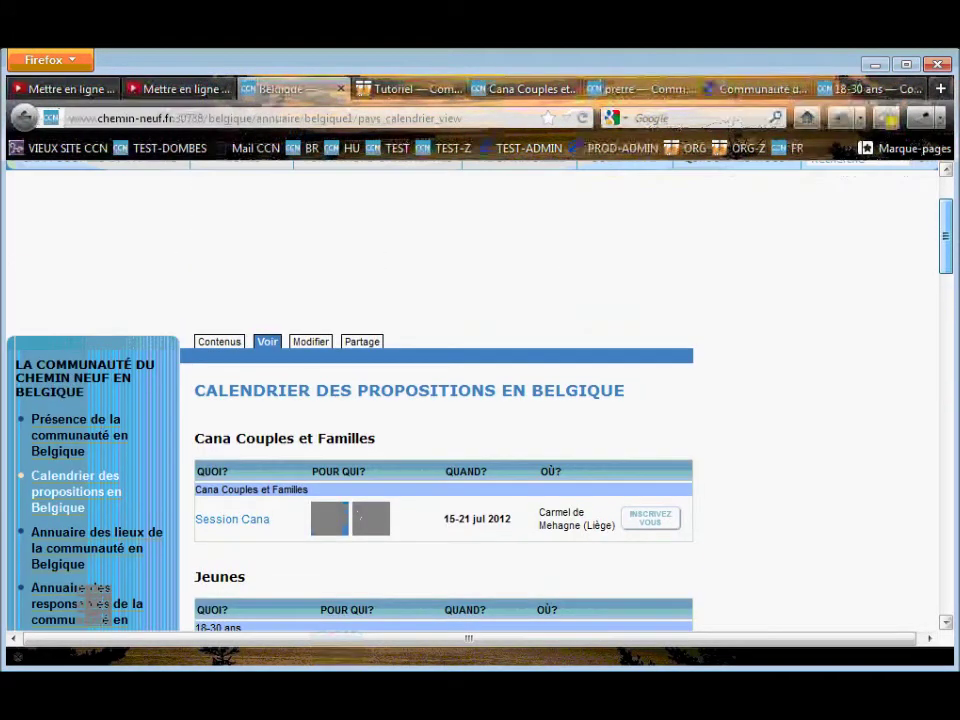
Find the calendar's entry under "Qui sommes-nous ?" and examine the matching link on the Belgique home page.
{"action": "mouse_move", "coordinate": [770, 248]}
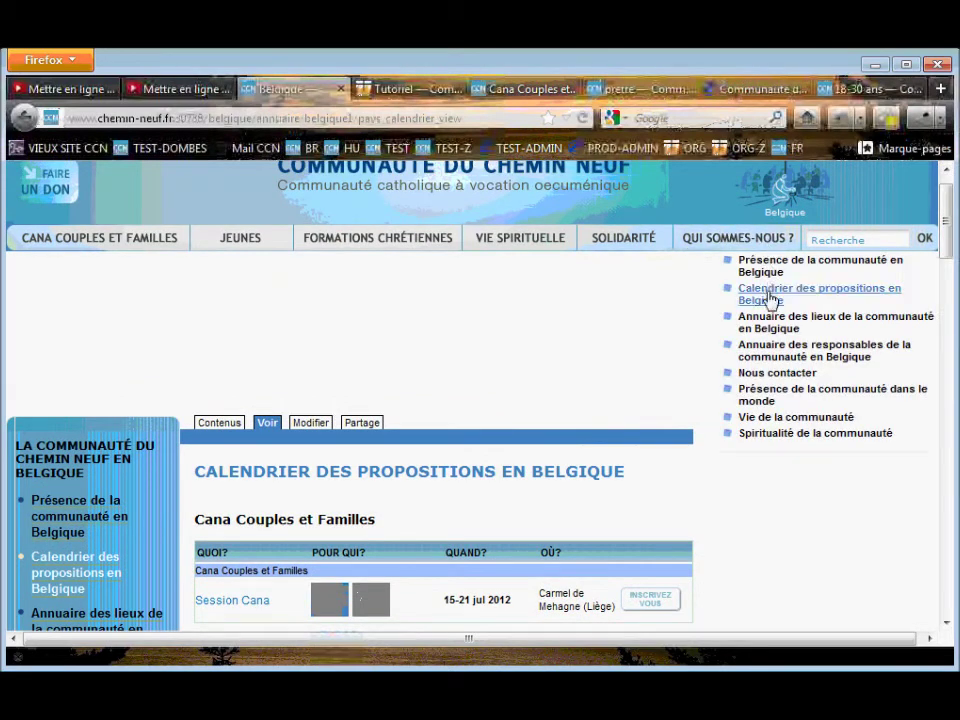
{"action": "left_click", "coordinate": [463, 187]}
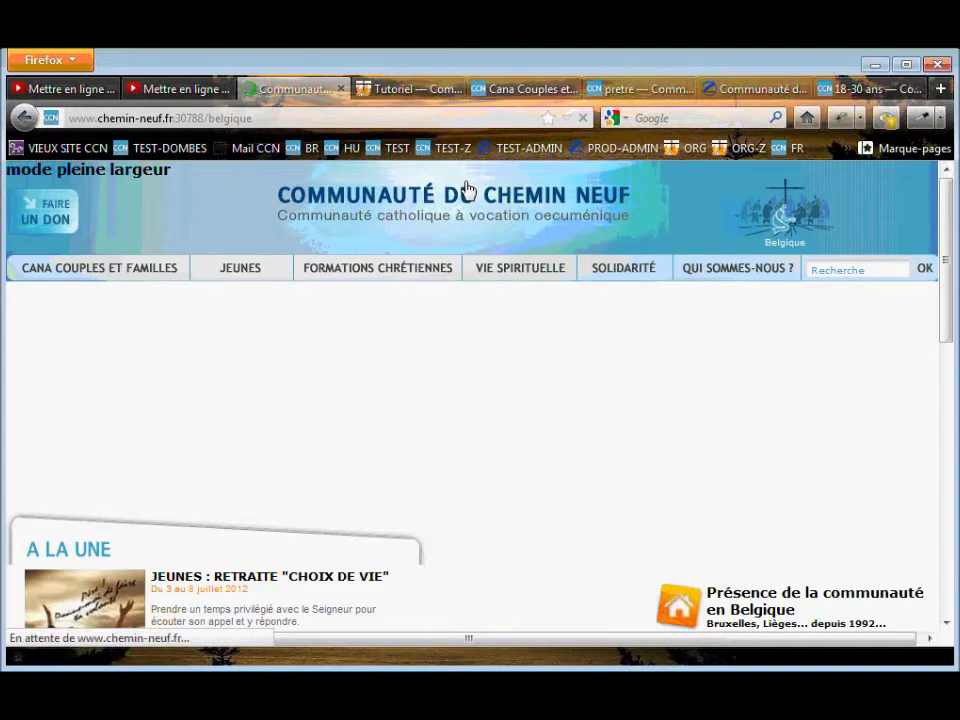
{"action": "left_click_drag", "start_coordinate": [943, 336], "coordinate": [952, 393]}
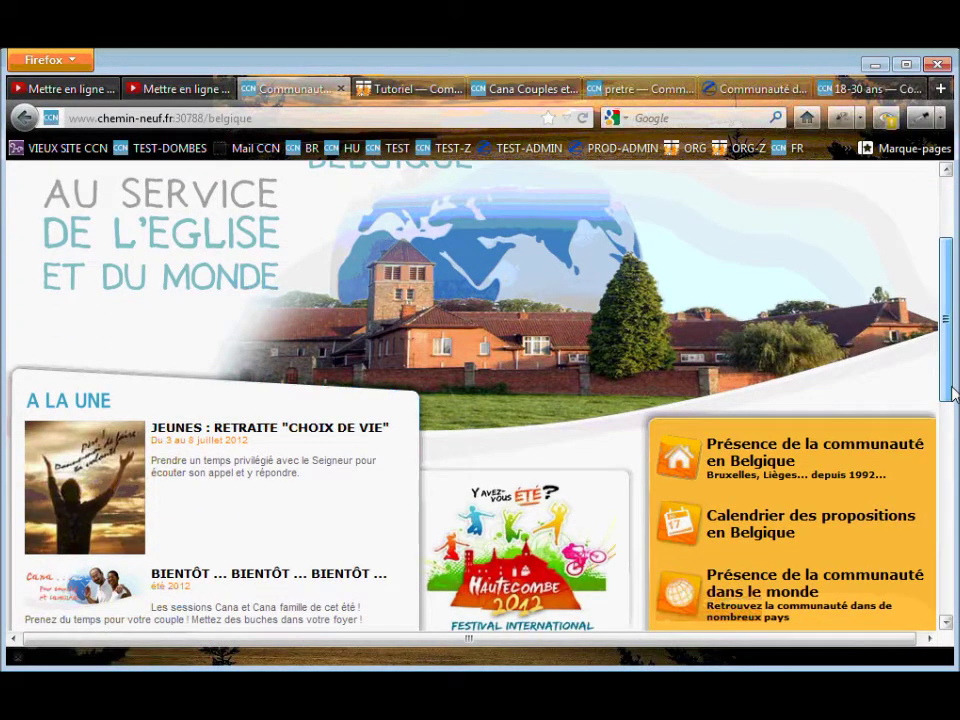
{"action": "left_click_drag", "start_coordinate": [952, 393], "coordinate": [952, 428]}
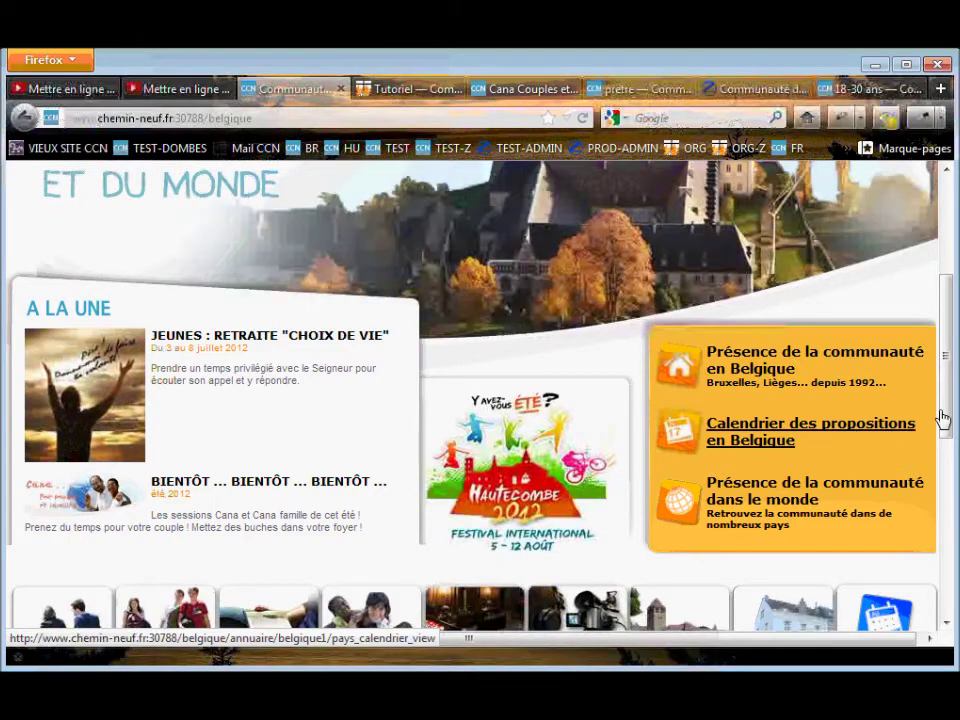
Open the Belgique "Nous contacter" page and view the community leader's contact details.
{"action": "left_click_drag", "start_coordinate": [944, 425], "coordinate": [944, 305]}
{"action": "mouse_move", "coordinate": [737, 268]}
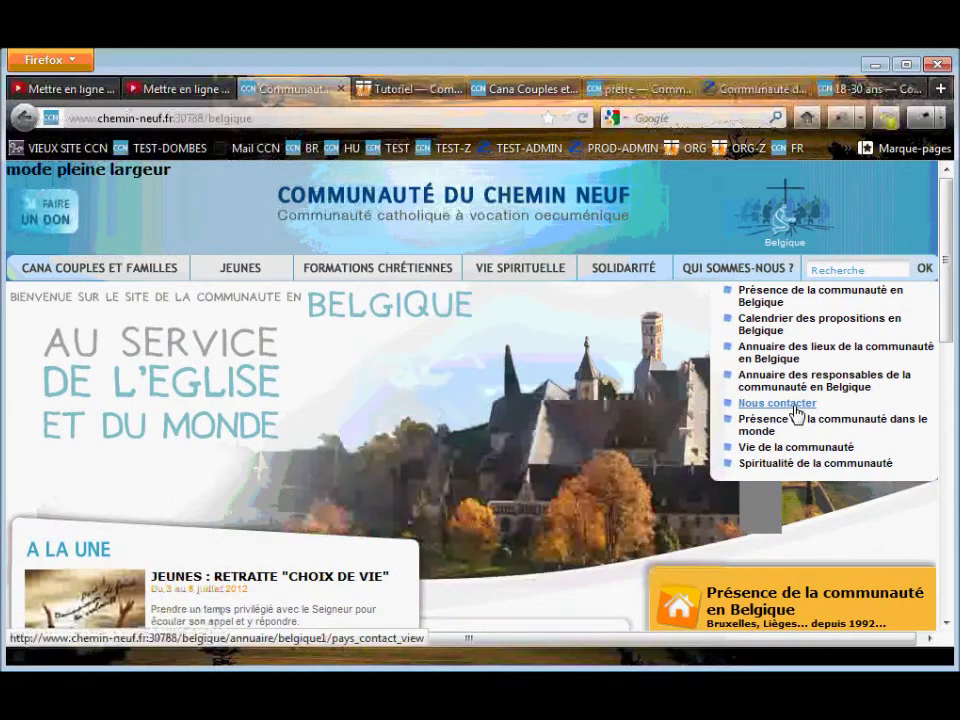
{"action": "left_click", "coordinate": [792, 404]}
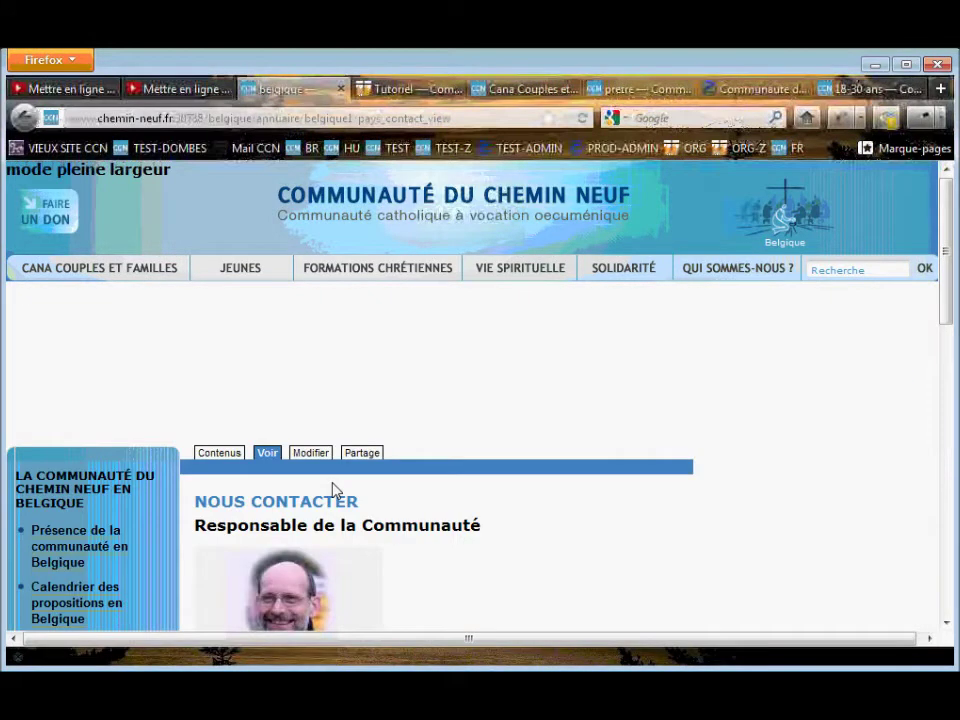
{"action": "scroll", "coordinate": [632, 542], "scroll_direction": "down", "scroll_amount": 3}
{"action": "scroll", "coordinate": [328, 475], "scroll_direction": "down", "scroll_amount": 3}
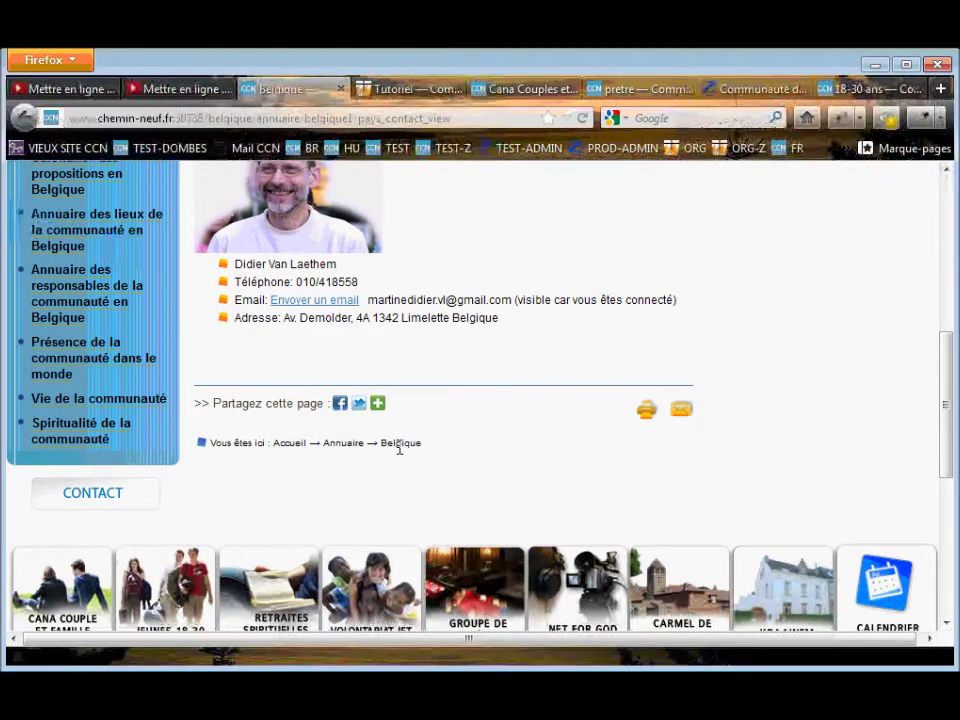
Go to the Annuaire folder and display the contents of its Belgique entry.
{"action": "left_click", "coordinate": [343, 449]}
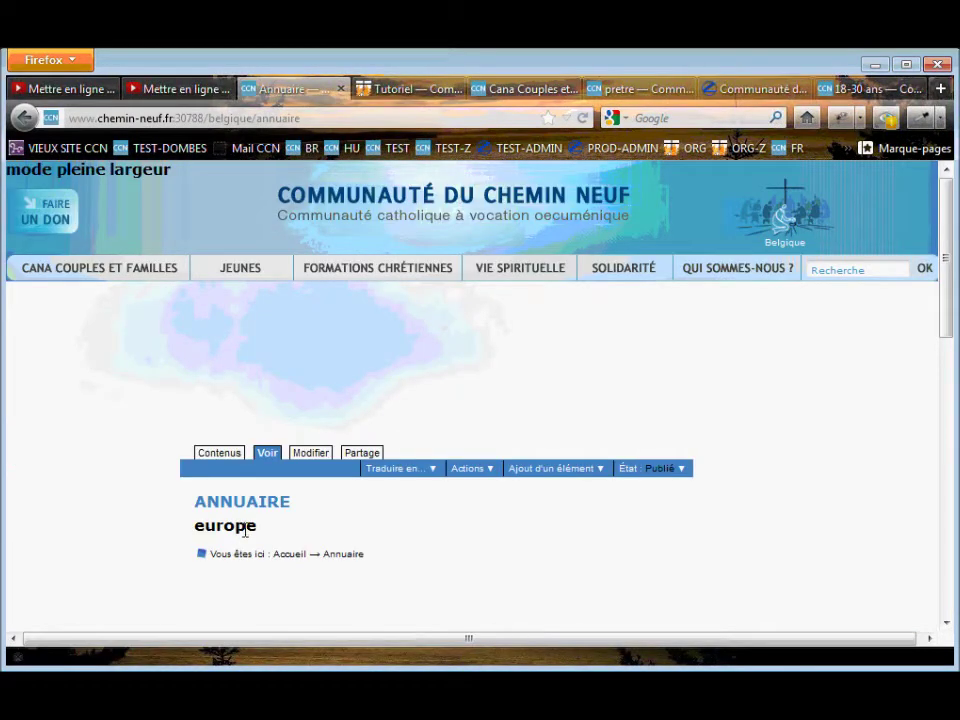
{"action": "left_click", "coordinate": [224, 461]}
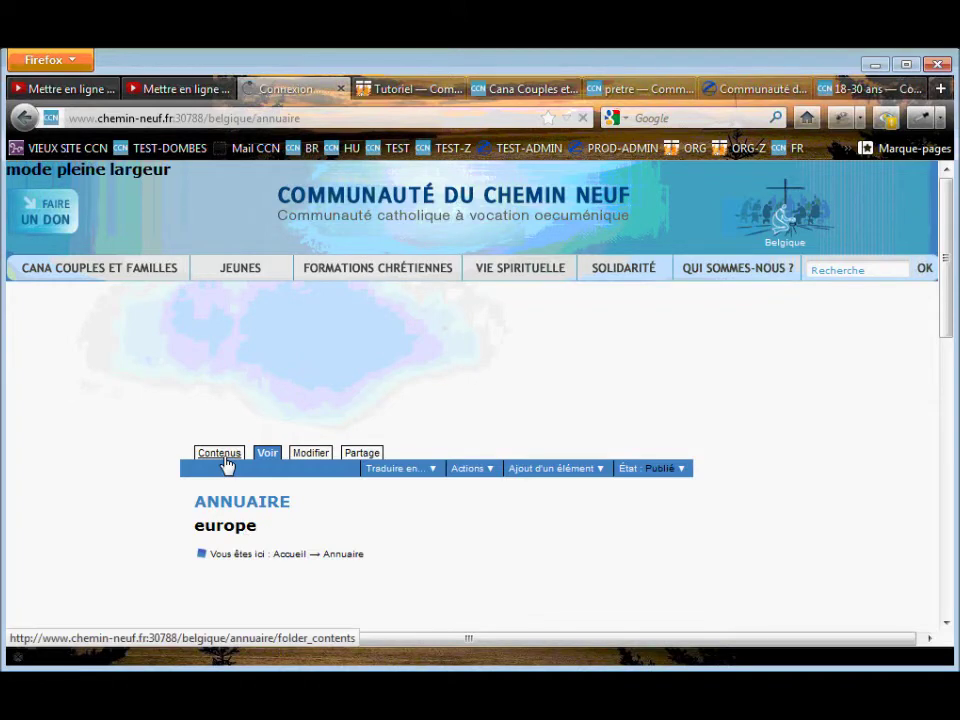
{"action": "scroll", "coordinate": [320, 543], "scroll_direction": "down", "scroll_amount": 3}
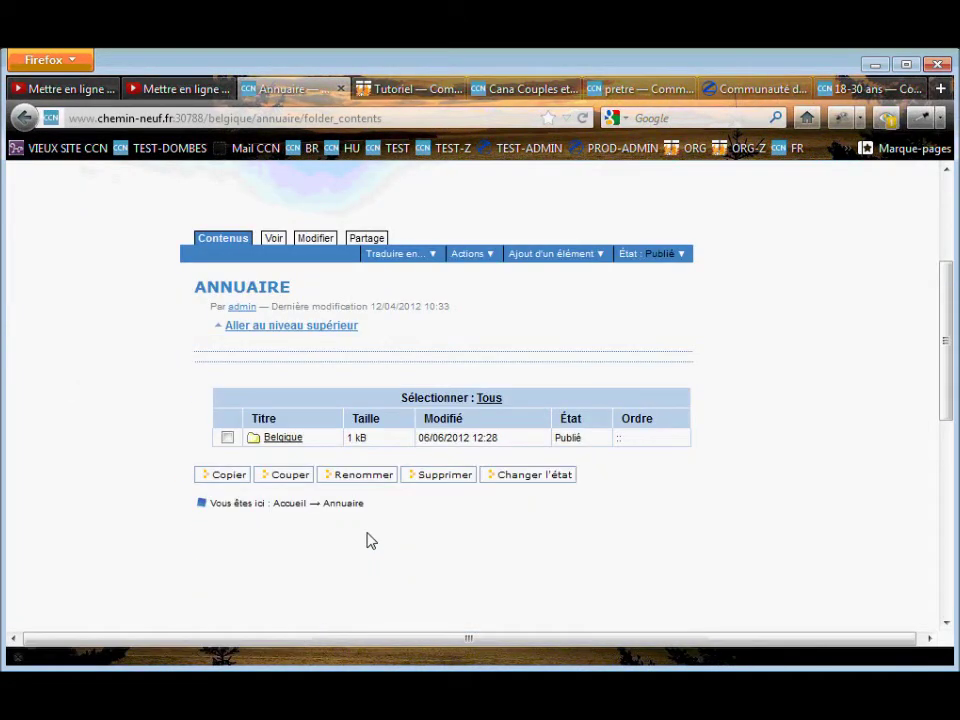
{"action": "left_click", "coordinate": [280, 445]}
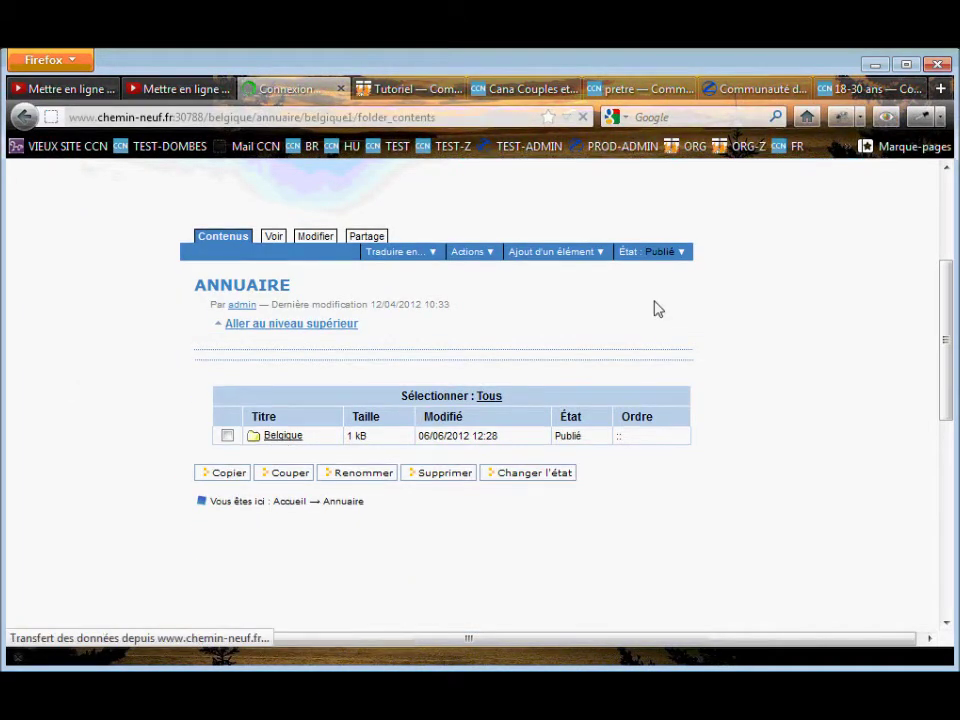
{"action": "scroll", "coordinate": [518, 531], "scroll_direction": "down", "scroll_amount": 3}
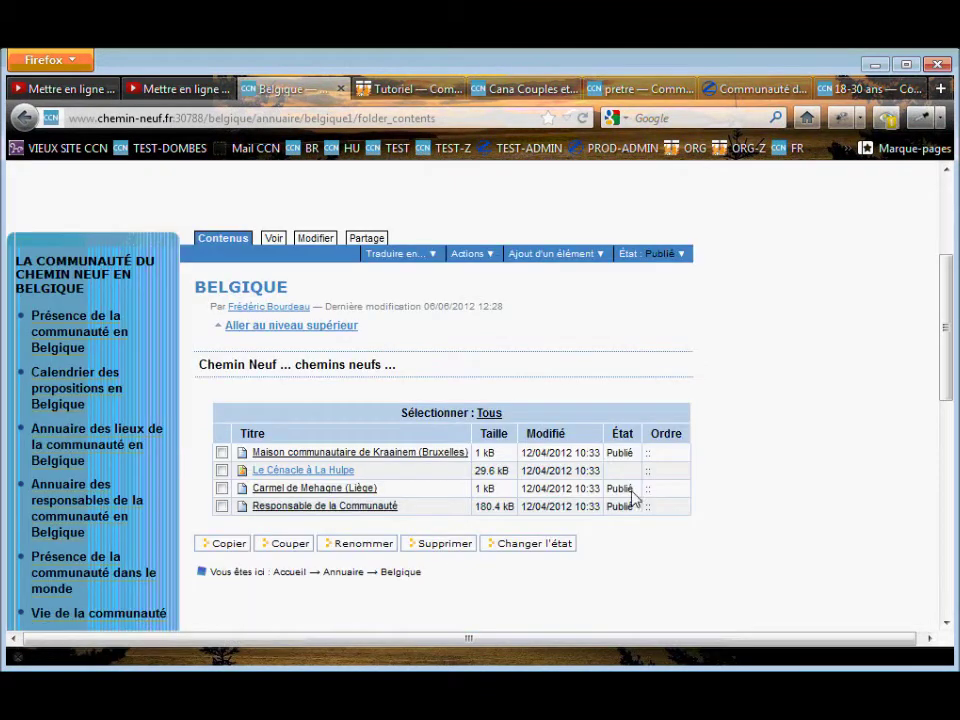
Examine which element types can be added to the Belgique folder and look over its existing places and contact.
{"action": "left_click", "coordinate": [580, 254]}
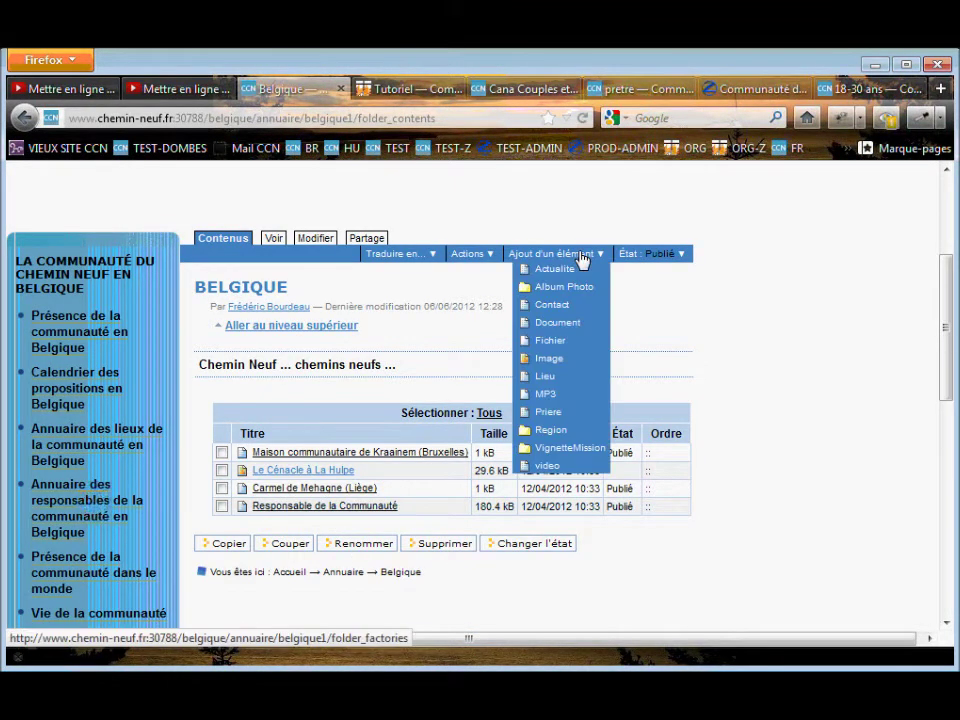
{"action": "left_click", "coordinate": [724, 343]}
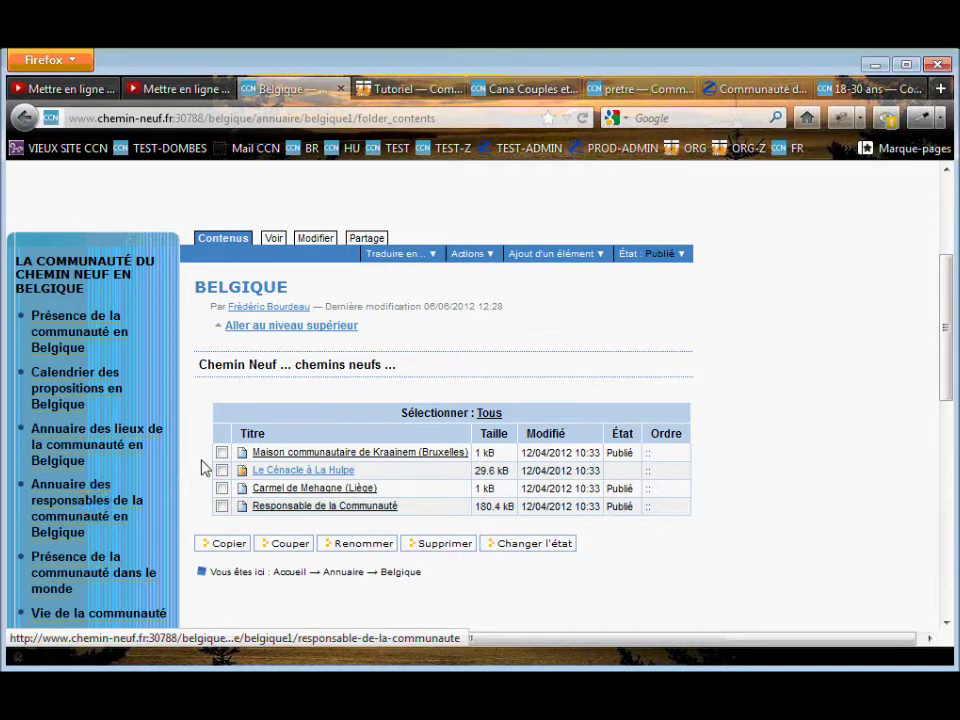
{"action": "scroll", "coordinate": [180, 480], "scroll_direction": "down", "scroll_amount": 4}
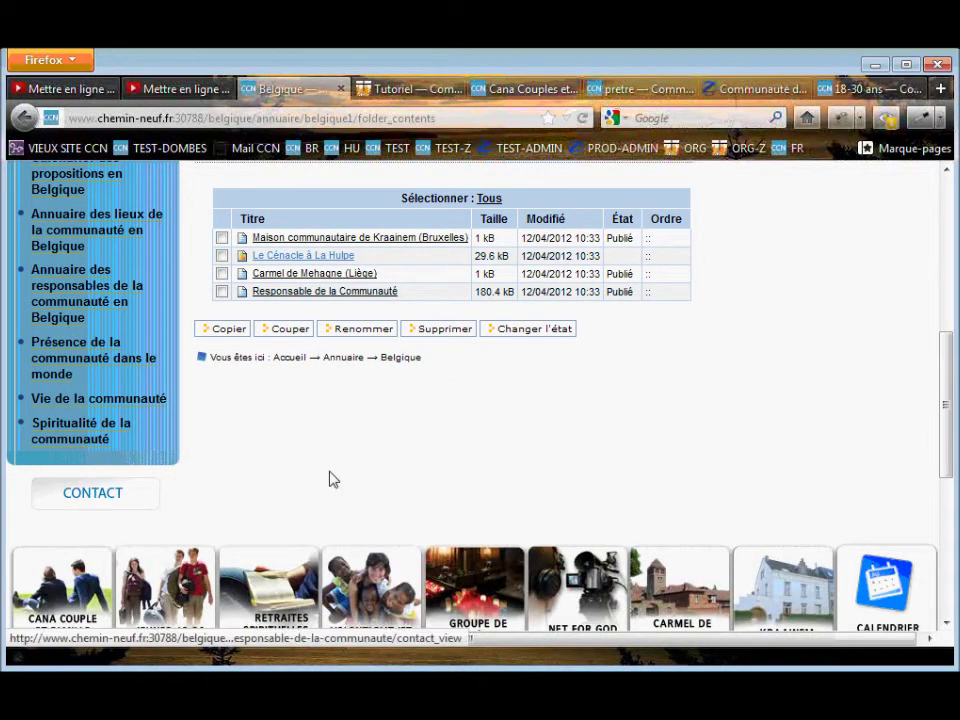
Look over the Belgique folder's places and contact, and find the "Nous contacter" entry under "Qui sommes-nous ?".
{"action": "scroll", "coordinate": [290, 470], "scroll_direction": "up", "scroll_amount": 4}
{"action": "scroll", "coordinate": [118, 532], "scroll_direction": "down", "scroll_amount": 2}
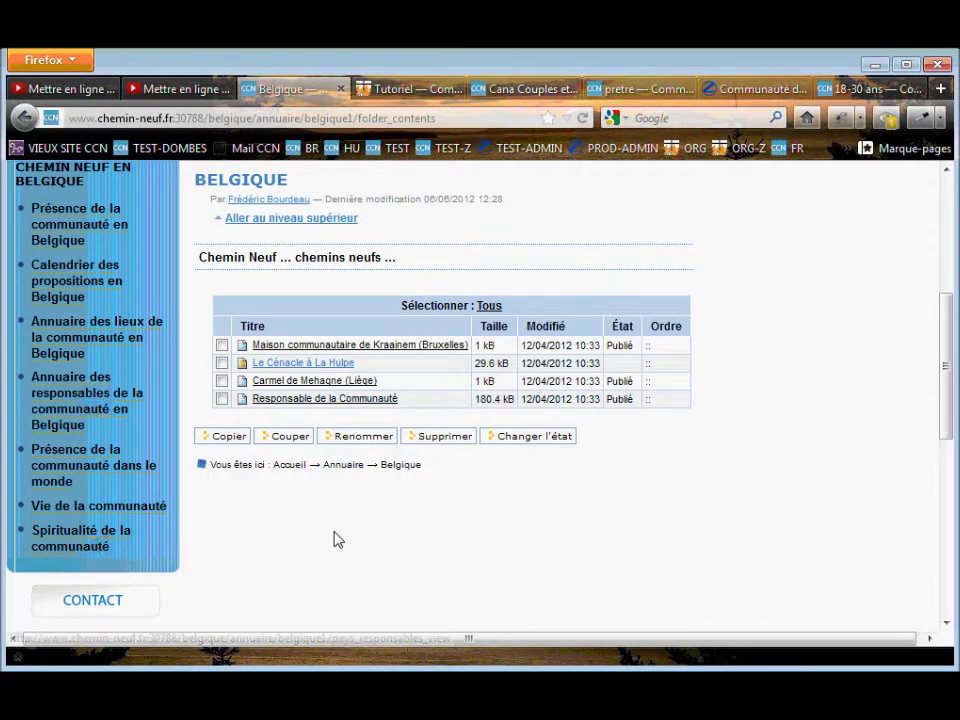
{"action": "scroll", "coordinate": [455, 507], "scroll_direction": "up", "scroll_amount": 2}
{"action": "scroll", "coordinate": [674, 225], "scroll_direction": "up", "scroll_amount": 4}
{"action": "mouse_move", "coordinate": [690, 274]}
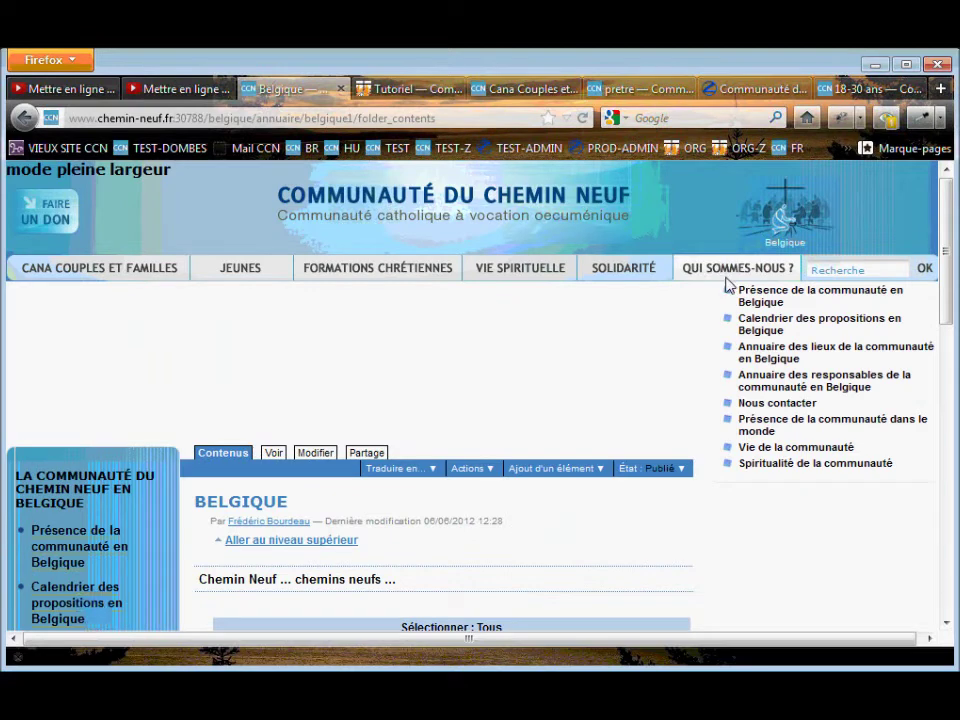
{"action": "left_click", "coordinate": [787, 405]}
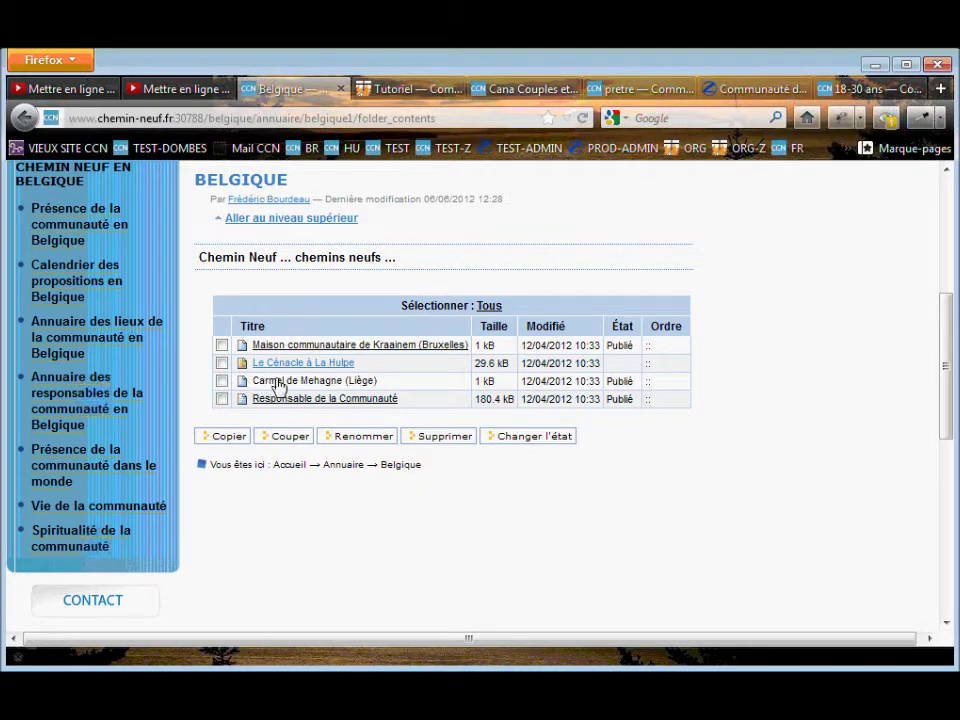
Add a Lieu element to the Belgique folder and title it "Paroisse de St Louis".
{"action": "scroll", "coordinate": [336, 388], "scroll_direction": "up", "scroll_amount": 2}
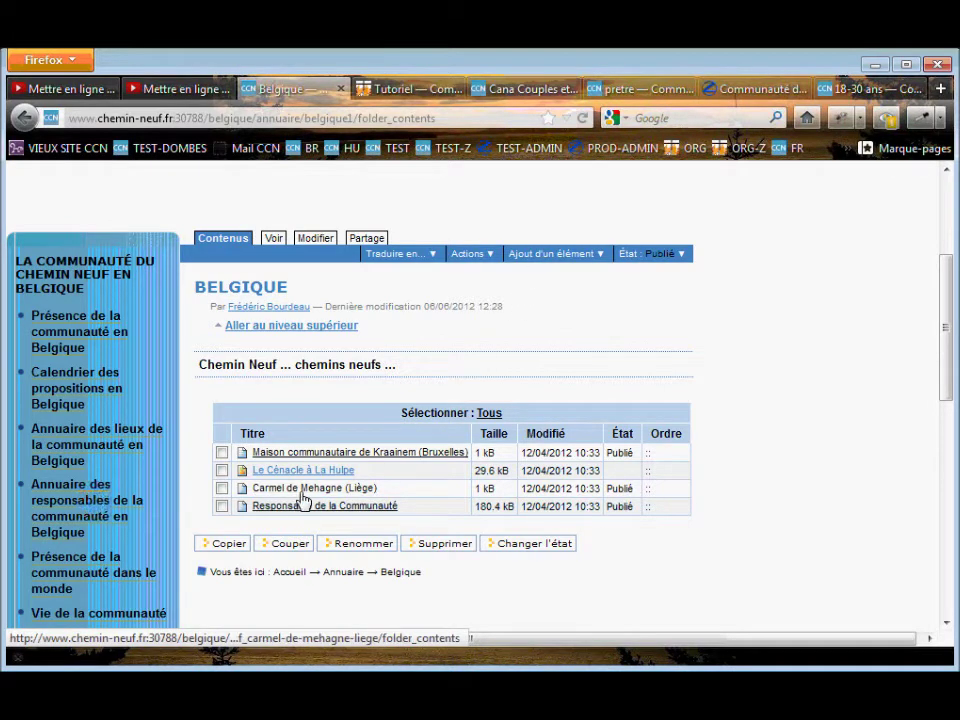
{"action": "left_click", "coordinate": [585, 256]}
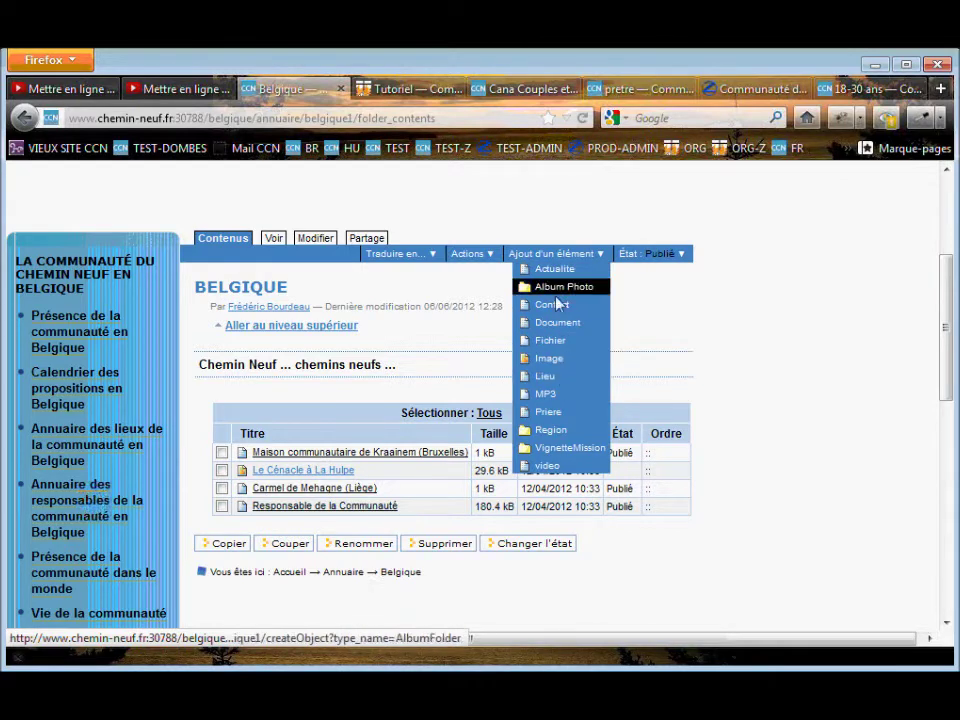
{"action": "left_click", "coordinate": [543, 379]}
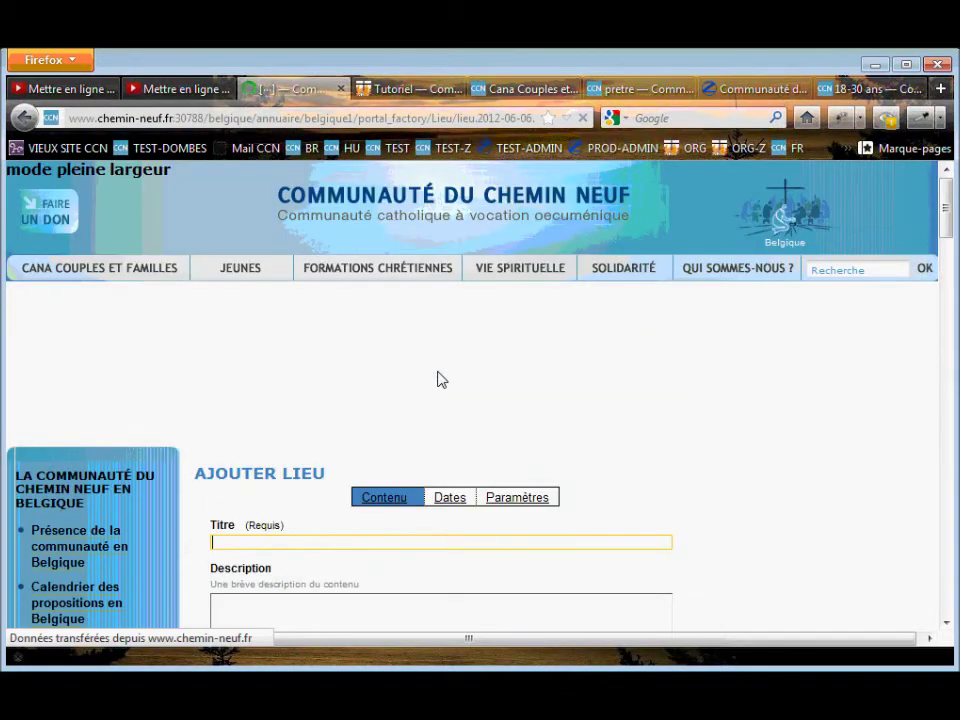
{"action": "scroll", "coordinate": [660, 515], "scroll_direction": "down", "scroll_amount": 4}
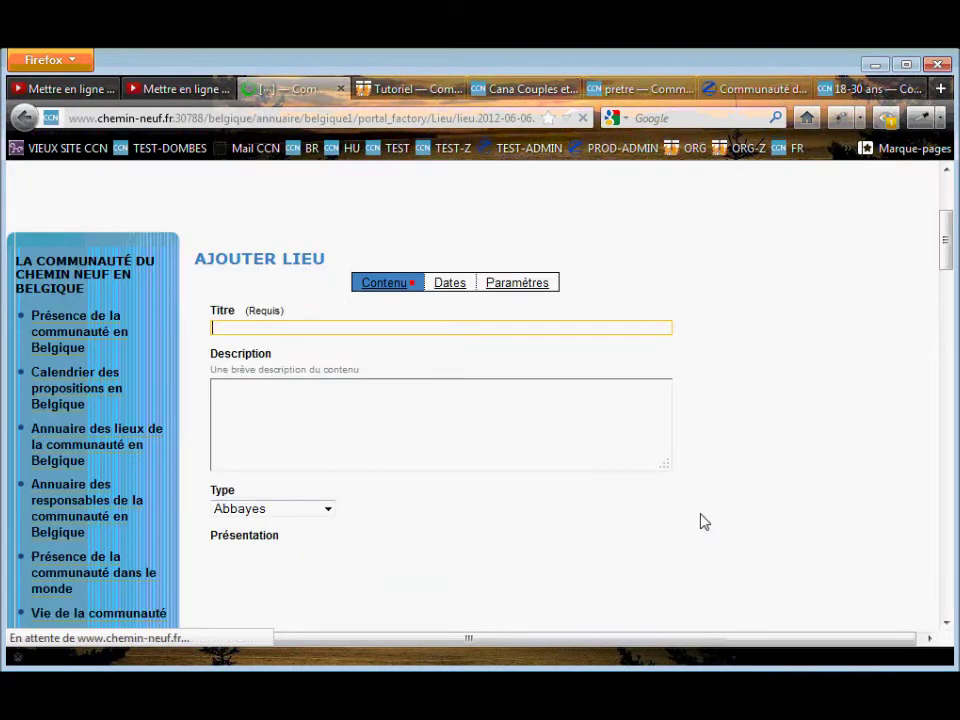
{"action": "left_click", "coordinate": [274, 327]}
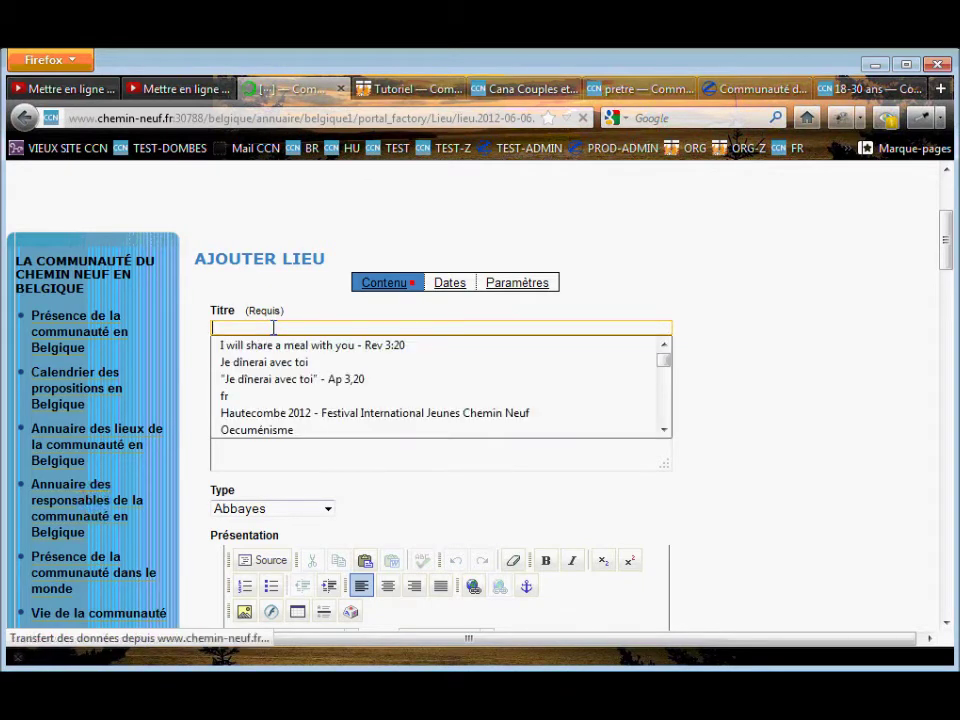
{"action": "left_click", "coordinate": [276, 329]}
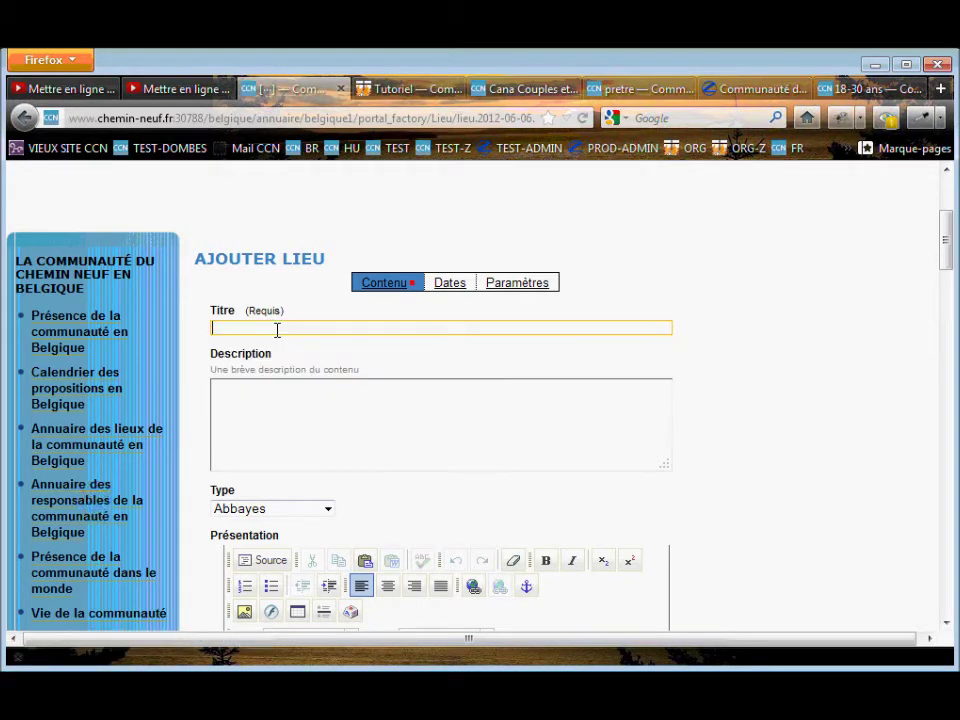
{"action": "type", "text": "Paroisse de St Louis"}
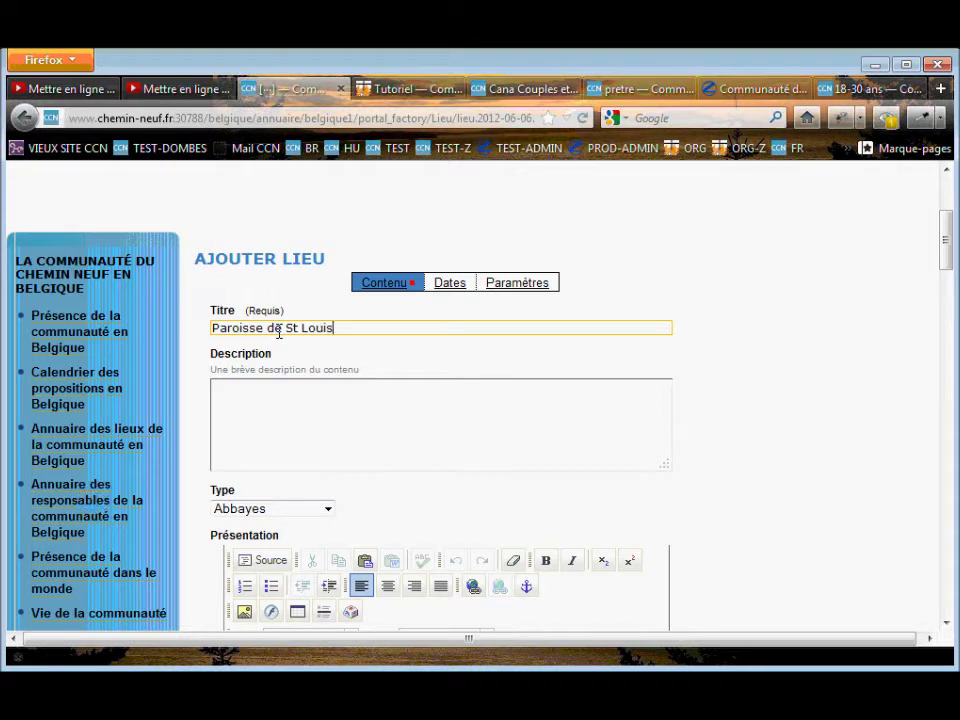
Enter "aze aze azeaz azaez a" as the place's description and set its type to Paroisses.
{"action": "left_click", "coordinate": [340, 420]}
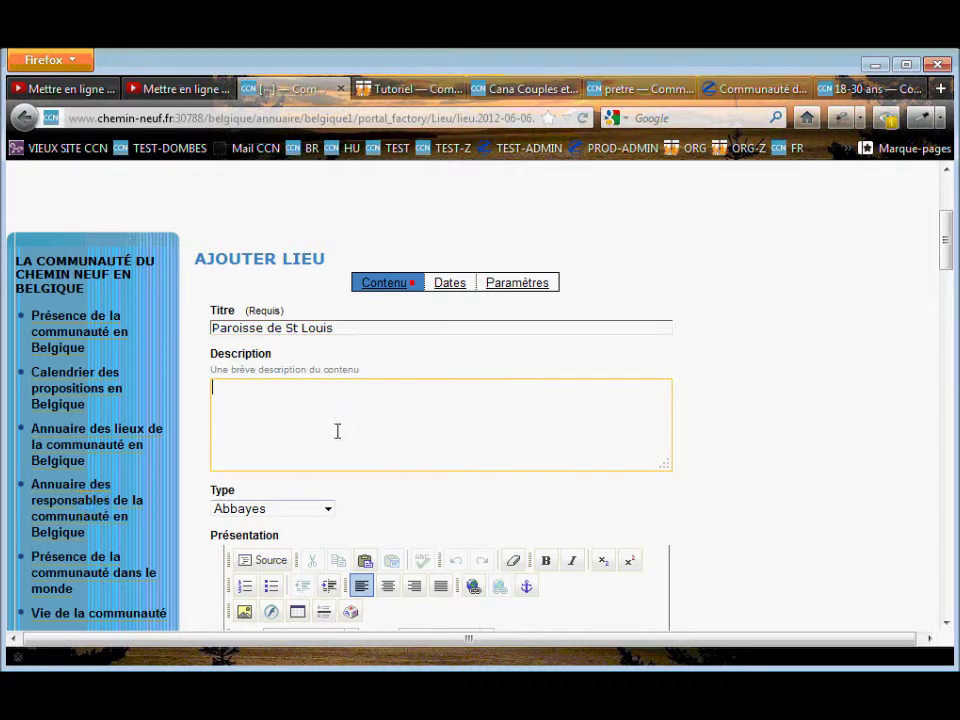
{"action": "left_click", "coordinate": [328, 509]}
{"action": "left_click", "coordinate": [329, 412]}
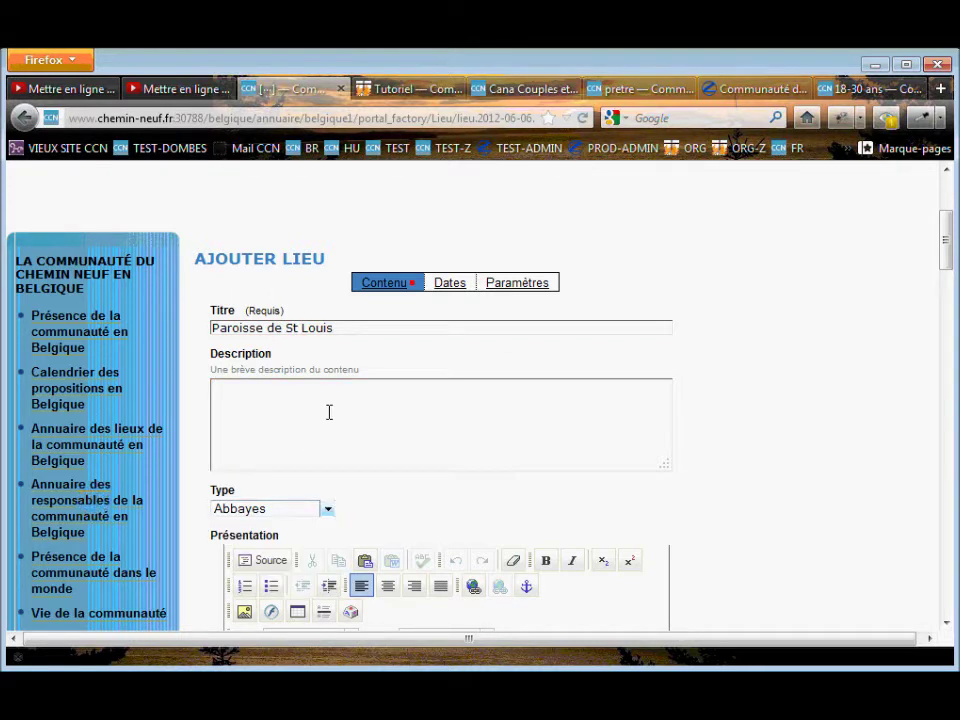
{"action": "left_click", "coordinate": [329, 412]}
{"action": "type", "text": "aze aze azeaz  azaez a"}
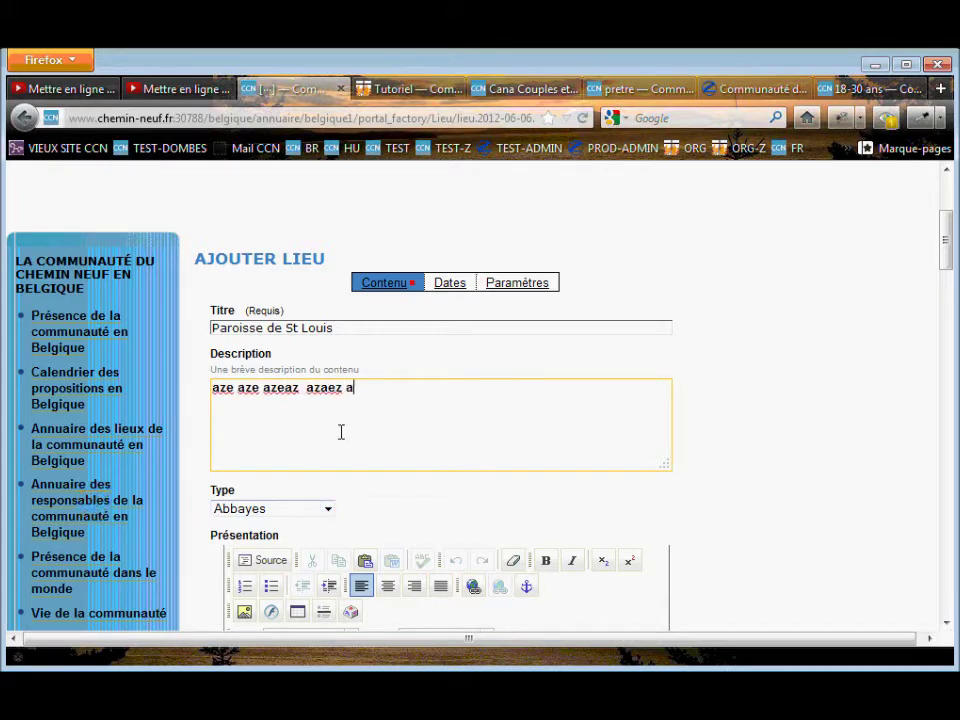
{"action": "left_click", "coordinate": [330, 510]}
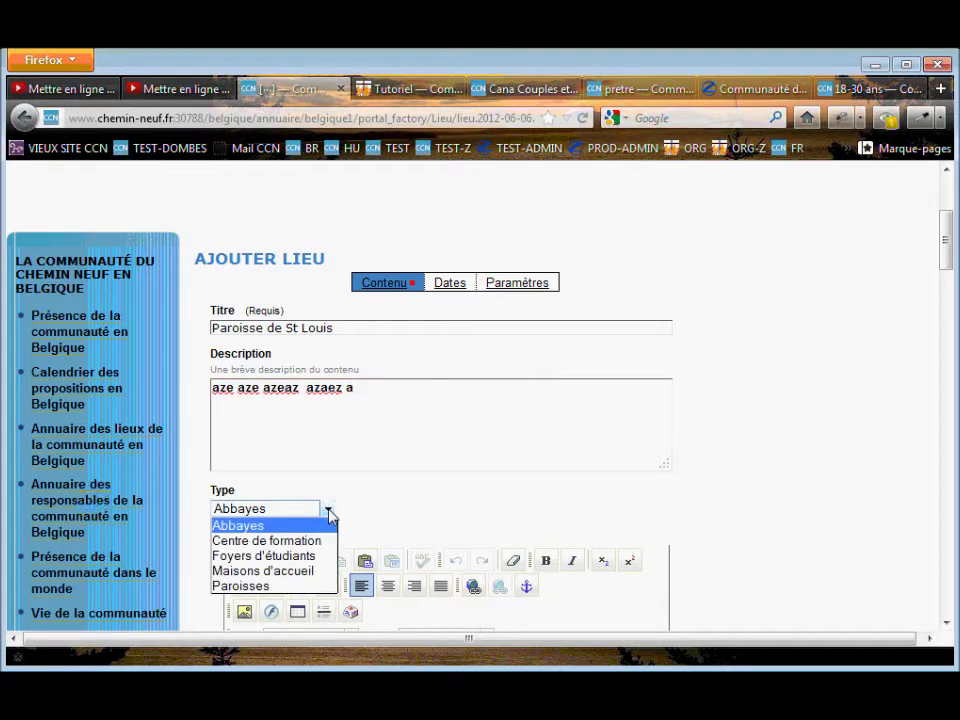
{"action": "left_click", "coordinate": [300, 587]}
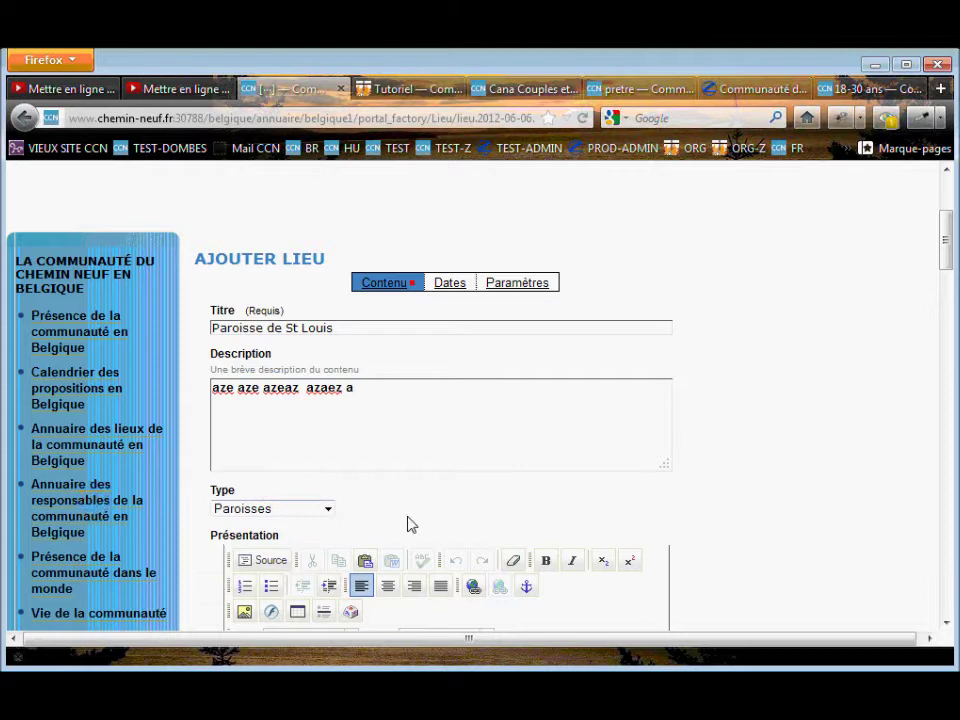
Examine the new place's Présentation editor and its postal code, city, email, external URL, telephone and Google Map fields.
{"action": "scroll", "coordinate": [408, 525], "scroll_direction": "down", "scroll_amount": 3}
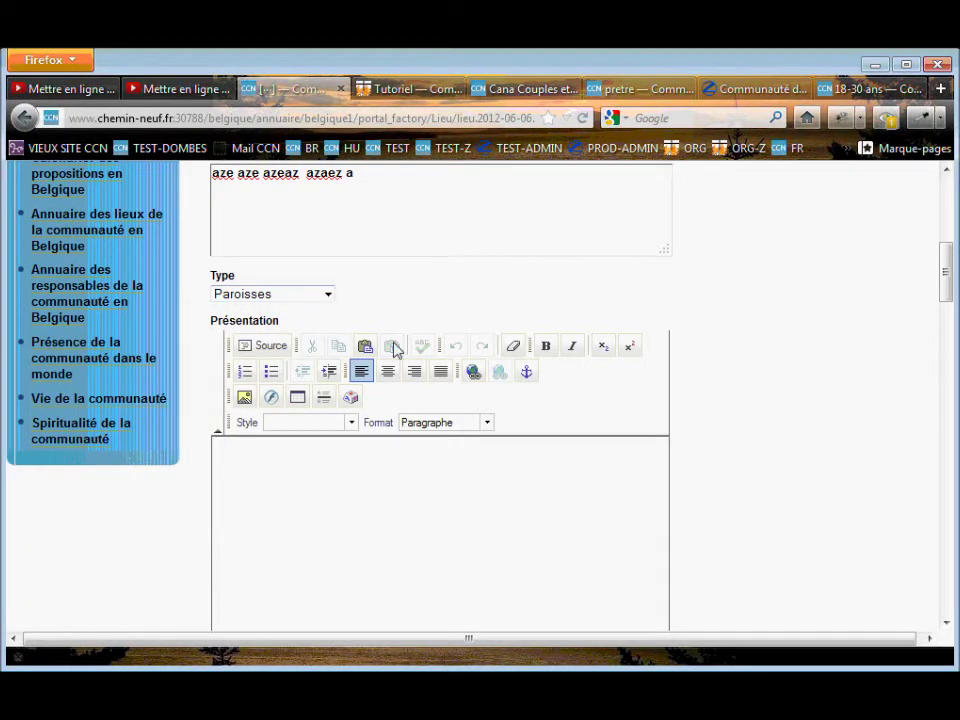
{"action": "left_click", "coordinate": [370, 530]}
{"action": "scroll", "coordinate": [456, 486], "scroll_direction": "down", "scroll_amount": 3}
{"action": "scroll", "coordinate": [443, 411], "scroll_direction": "up", "scroll_amount": 2}
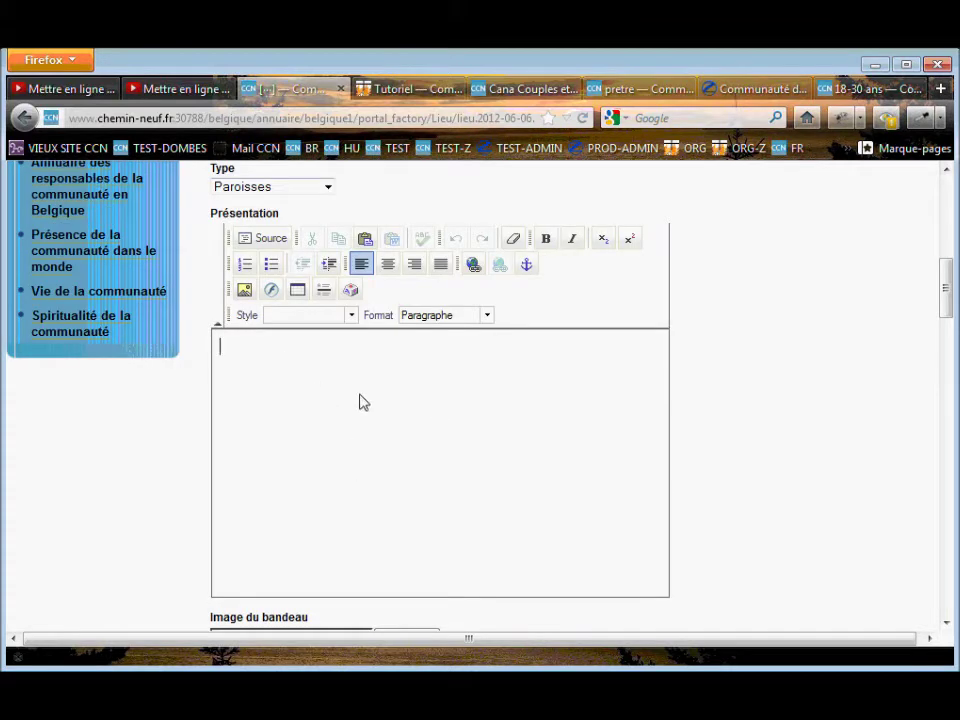
{"action": "left_click", "coordinate": [369, 456]}
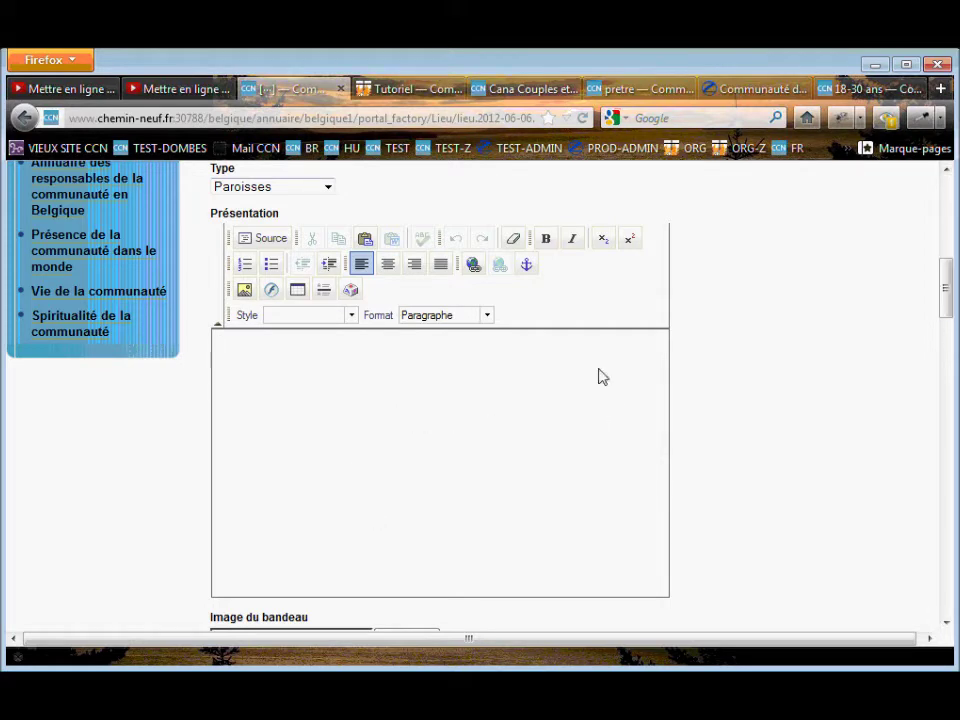
{"action": "left_click_drag", "start_coordinate": [940, 309], "coordinate": [950, 432]}
{"action": "scroll", "coordinate": [947, 427], "scroll_direction": "down", "scroll_amount": 1}
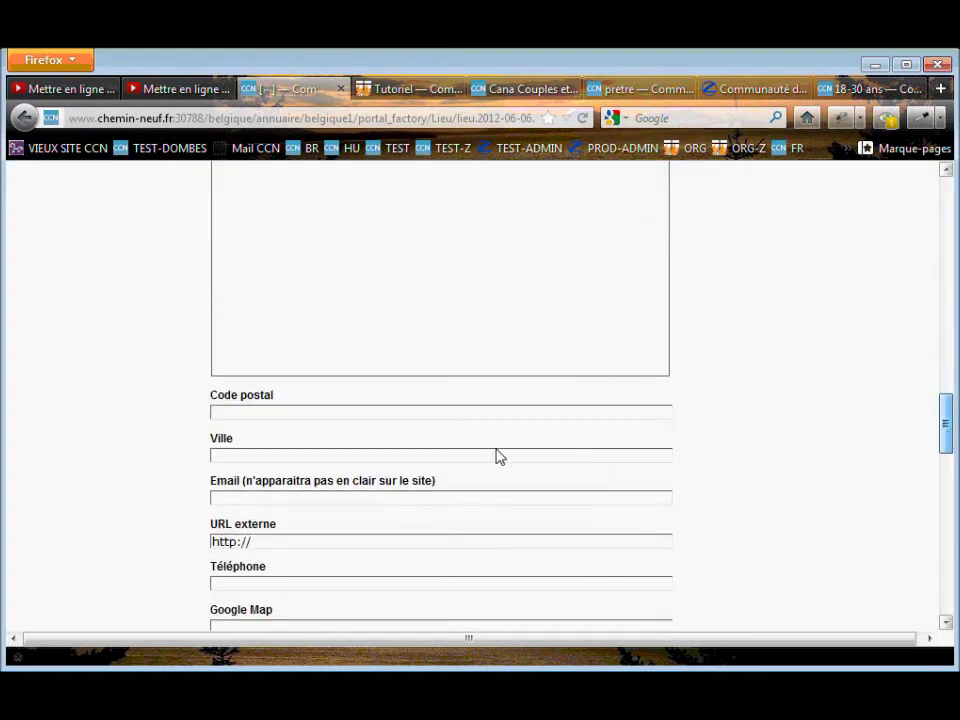
{"action": "scroll", "coordinate": [460, 440], "scroll_direction": "down", "scroll_amount": 2}
{"action": "left_click", "coordinate": [318, 434]}
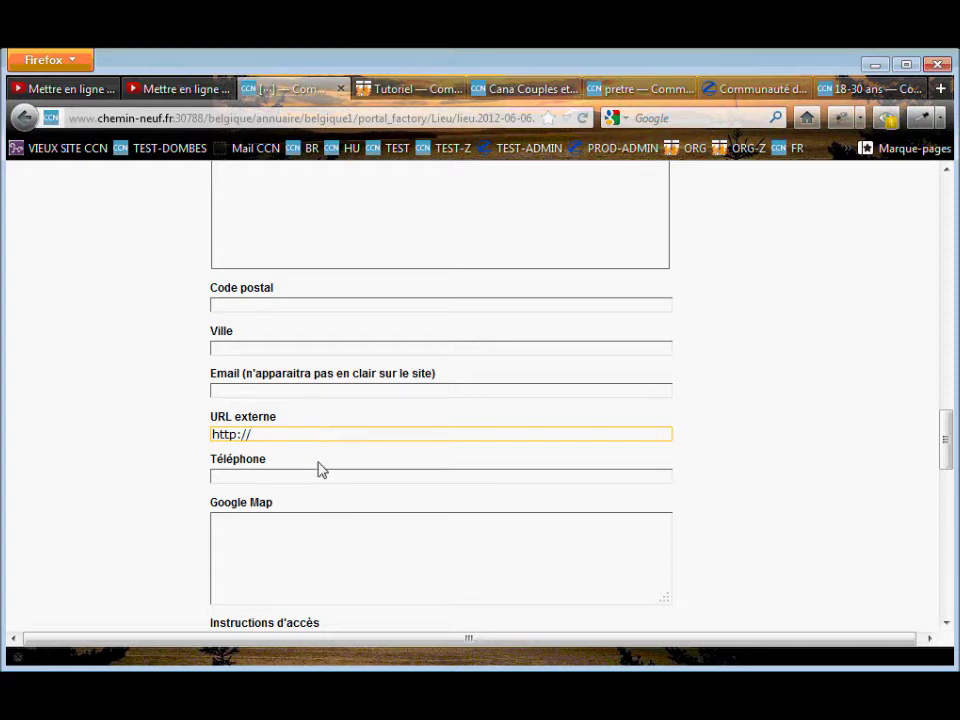
{"action": "left_click", "coordinate": [336, 556]}
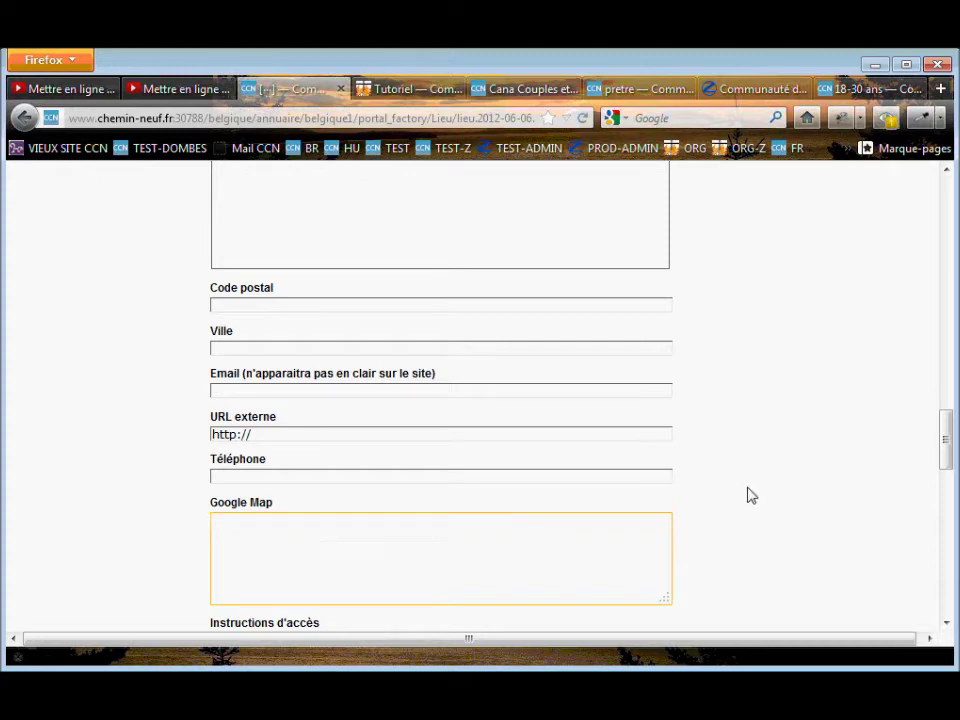
Examine the Instructions d'accès editor of the new place, along with the Google Map field above it.
{"action": "left_click_drag", "start_coordinate": [947, 441], "coordinate": [948, 515]}
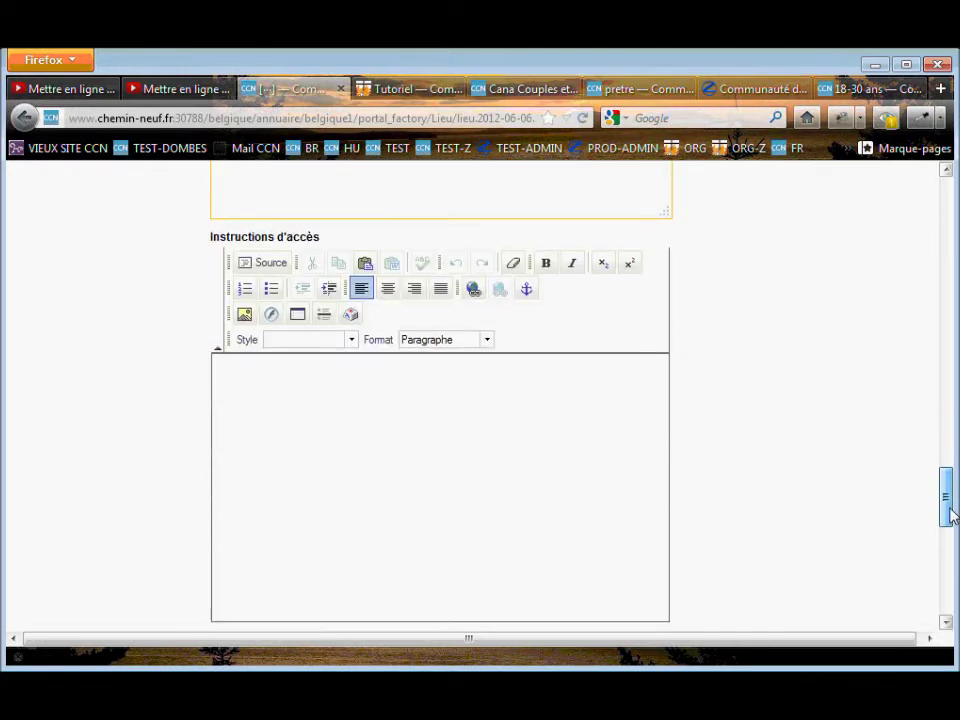
{"action": "left_click", "coordinate": [447, 425]}
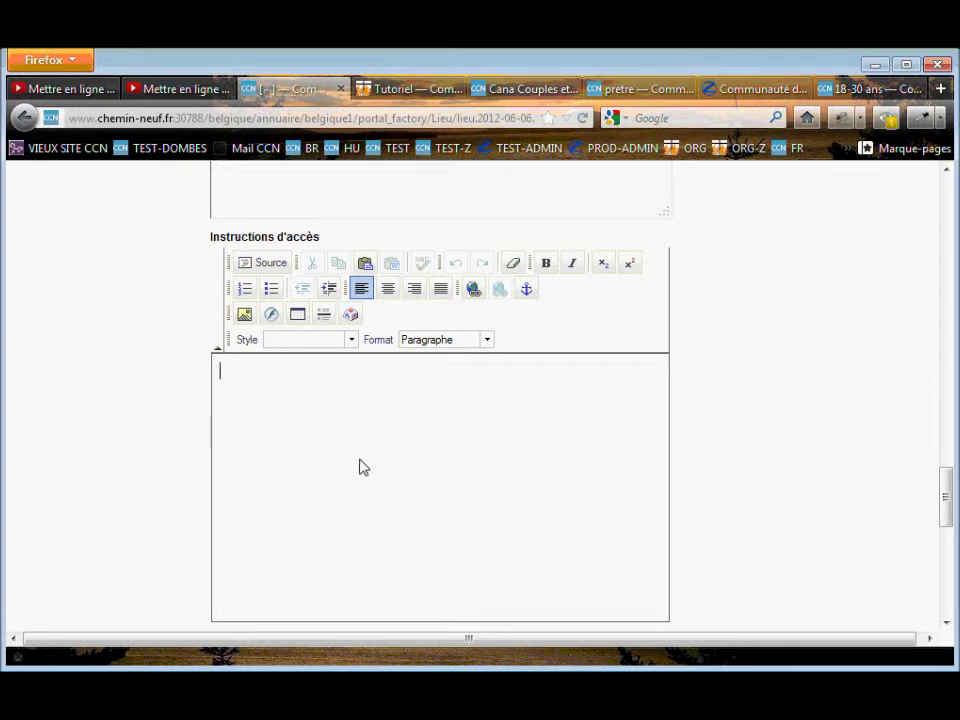
{"action": "scroll", "coordinate": [362, 480], "scroll_direction": "up", "scroll_amount": 2}
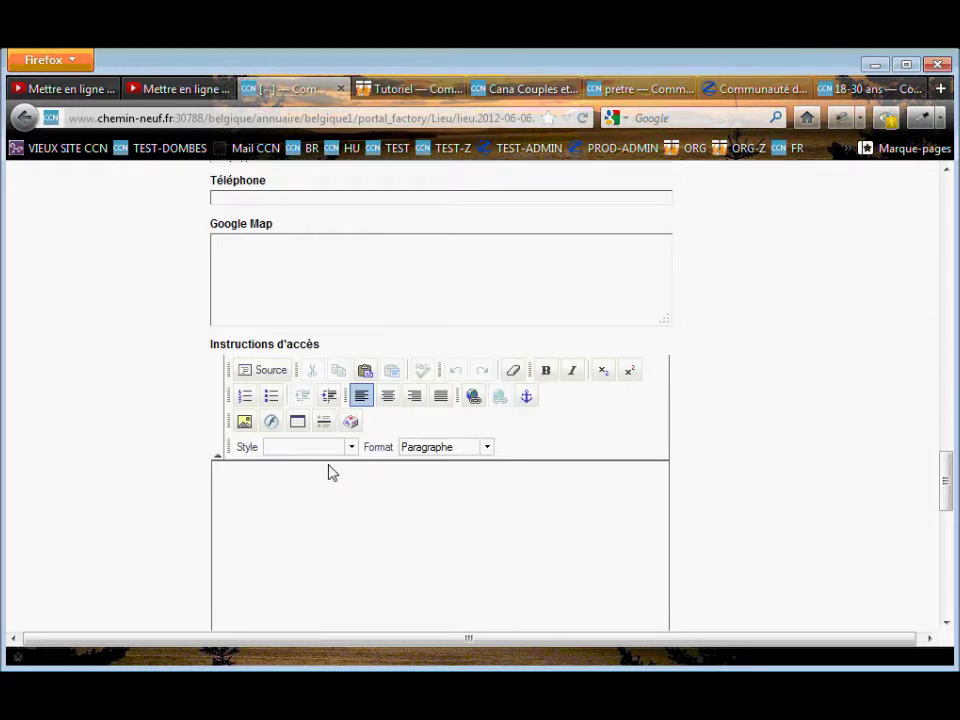
{"action": "scroll", "coordinate": [368, 555], "scroll_direction": "down", "scroll_amount": 2}
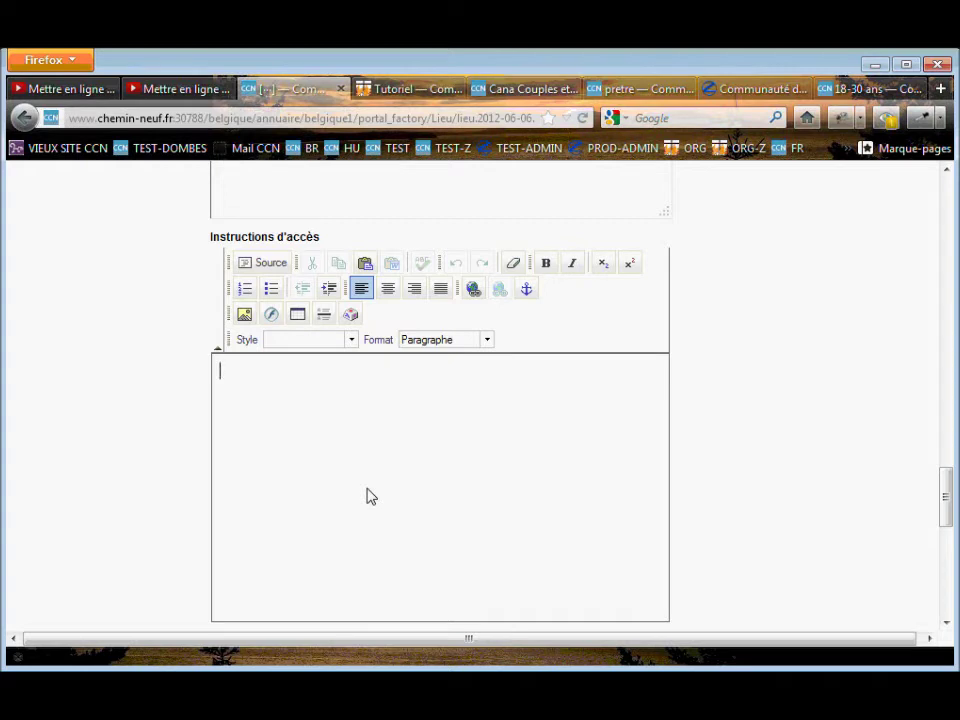
{"action": "left_click_drag", "start_coordinate": [947, 497], "coordinate": [949, 514]}
{"action": "scroll", "coordinate": [484, 350], "scroll_direction": "up", "scroll_amount": 2}
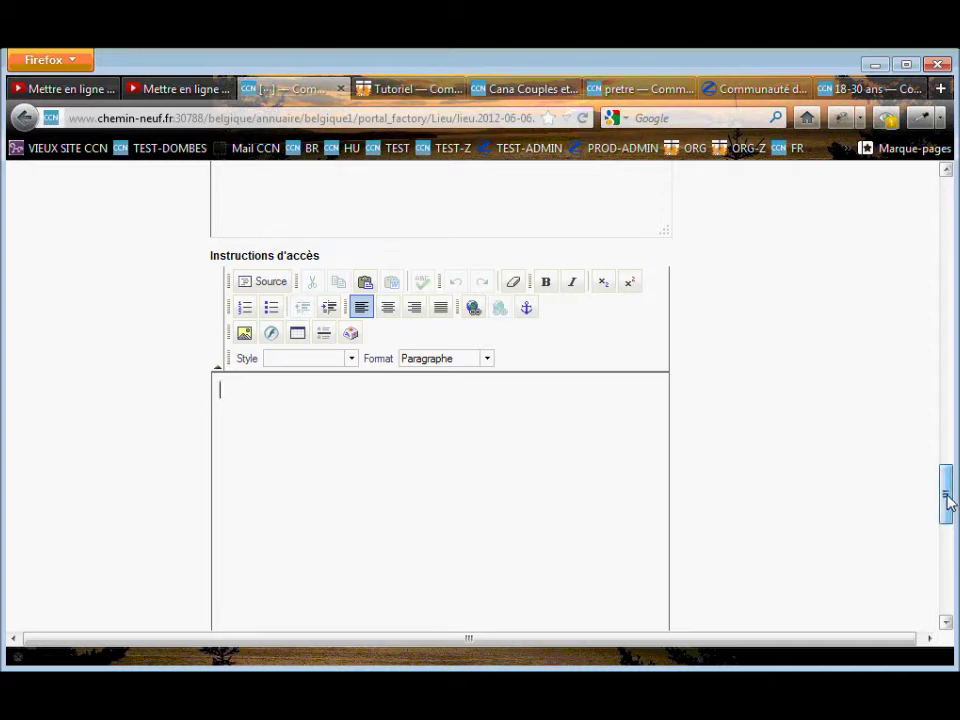
Save the new Paroisse de St Louis place and display its folder contents.
{"action": "left_click_drag", "start_coordinate": [948, 503], "coordinate": [947, 523]}
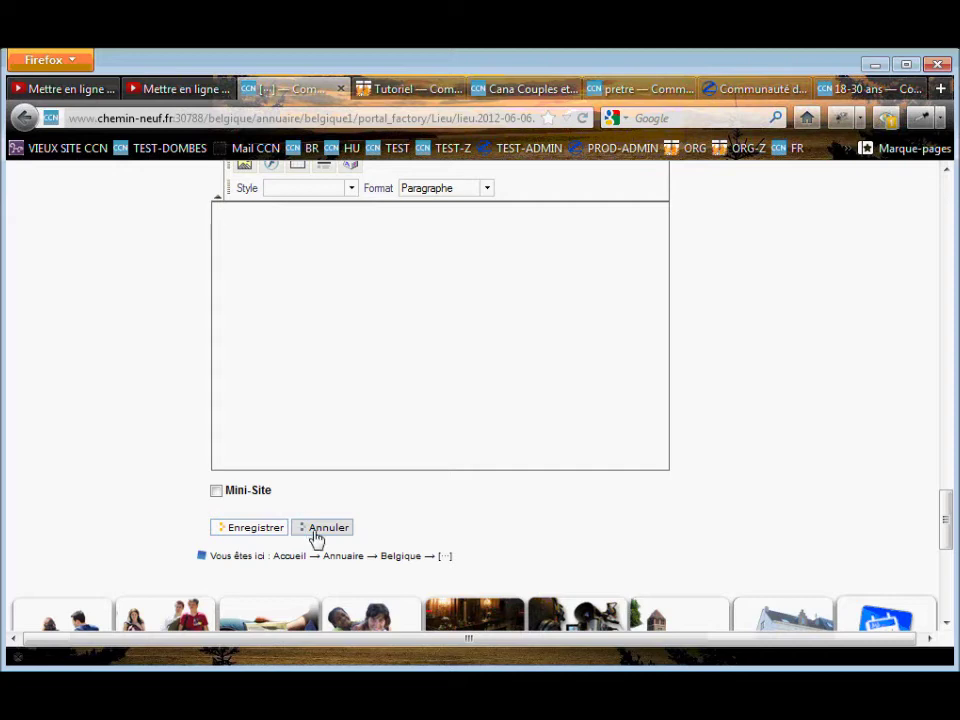
{"action": "left_click", "coordinate": [243, 535]}
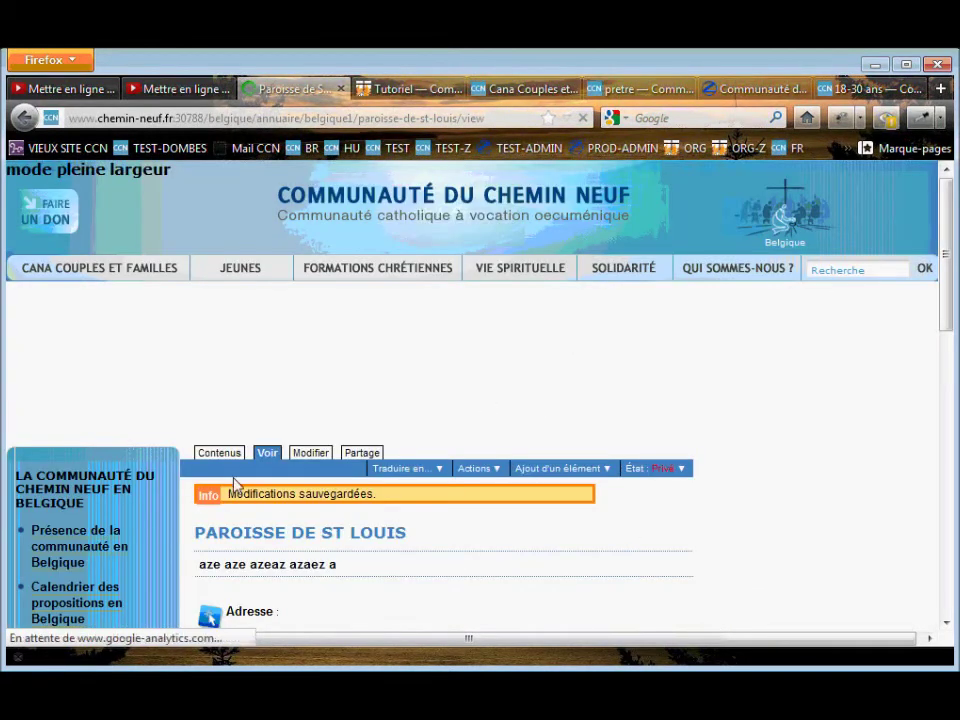
{"action": "left_click", "coordinate": [222, 462]}
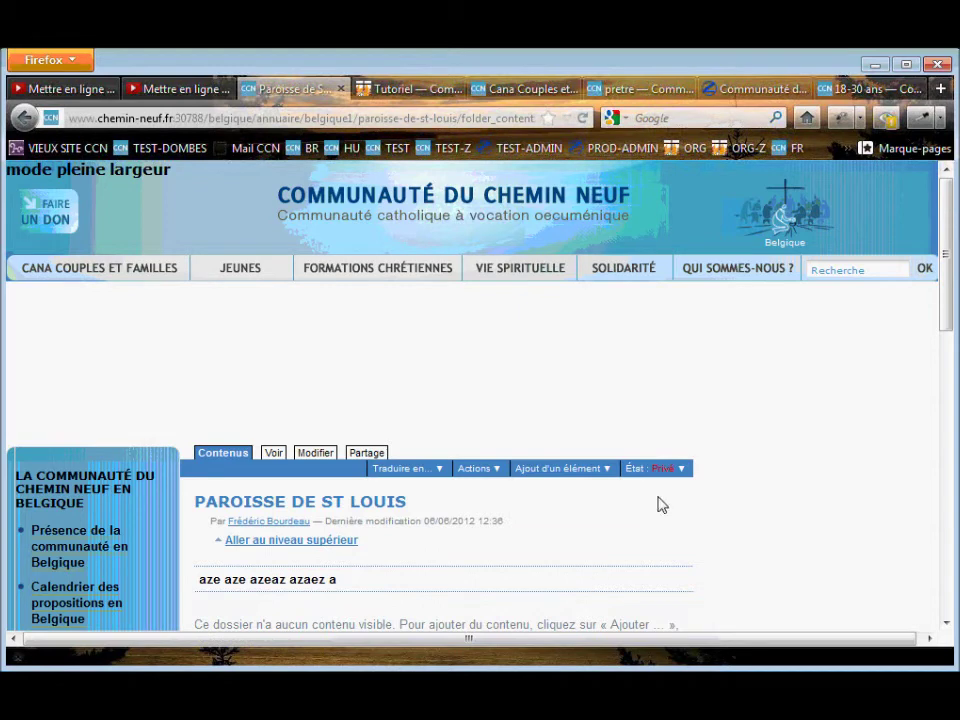
{"action": "scroll", "coordinate": [652, 543], "scroll_direction": "down", "scroll_amount": 2}
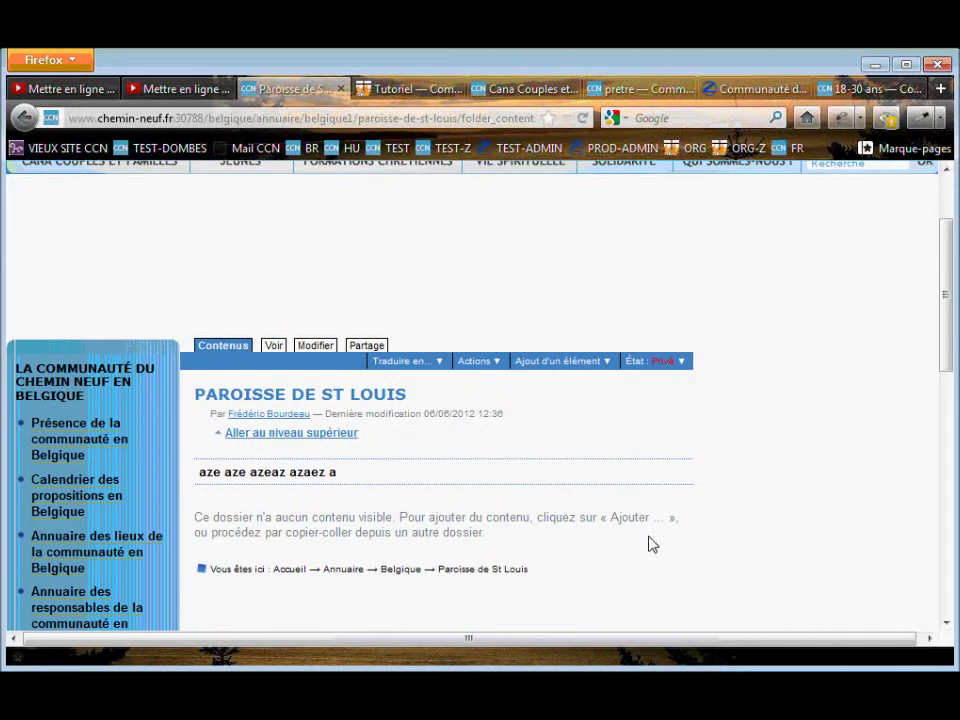
Review the text and map of the "Présence de la communauté en Belgique" page, and open its country entry for editing.
{"action": "left_click", "coordinate": [78, 445]}
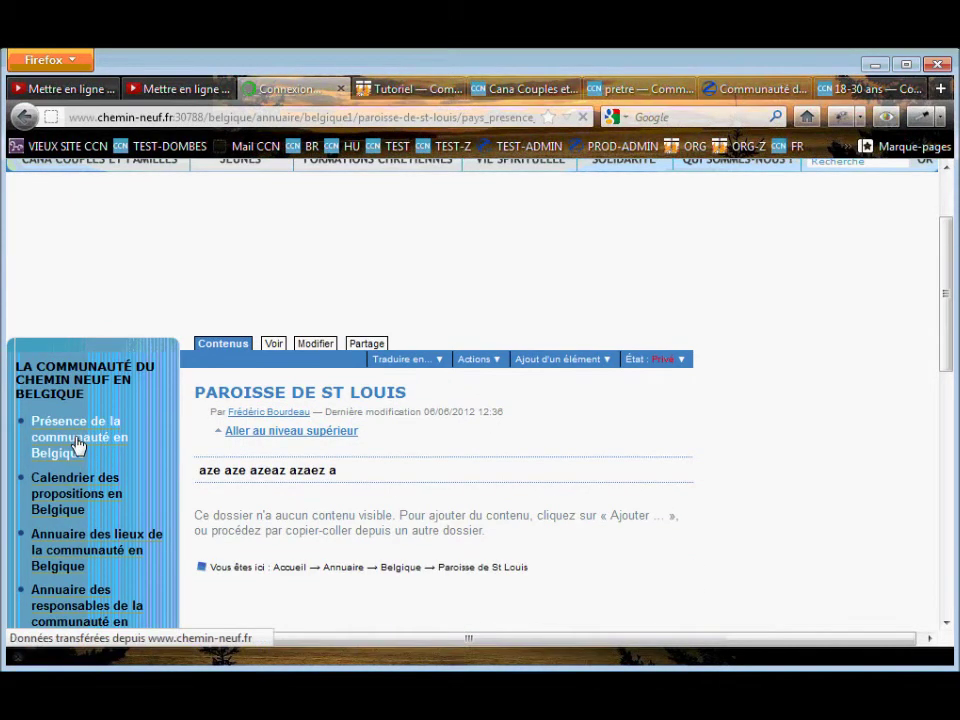
{"action": "scroll", "coordinate": [130, 540], "scroll_direction": "down", "scroll_amount": 4}
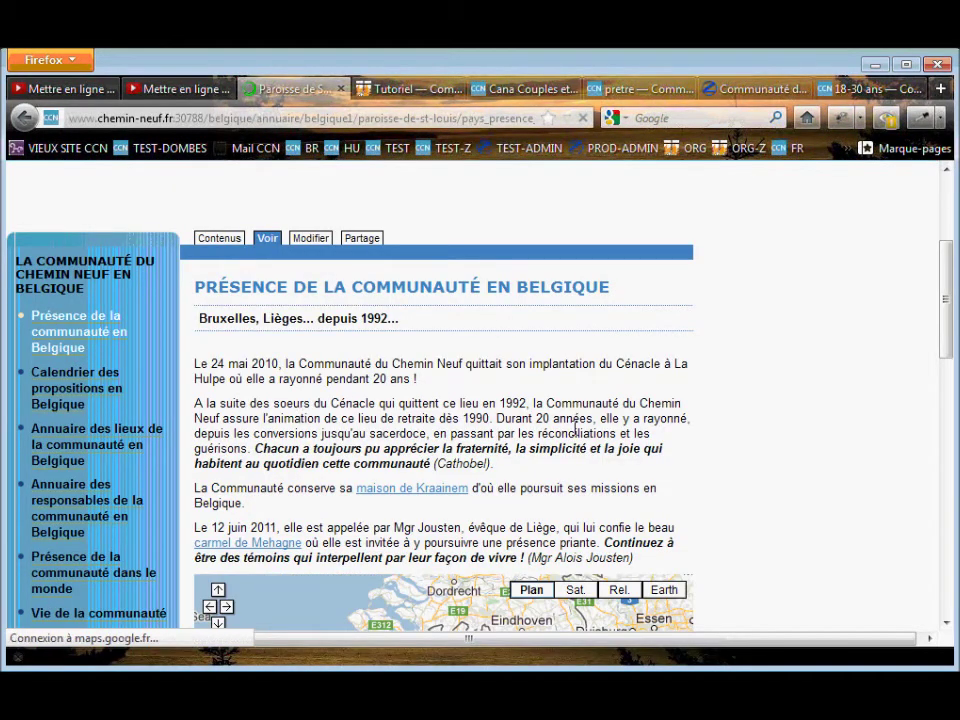
{"action": "scroll", "coordinate": [575, 430], "scroll_direction": "down", "scroll_amount": 6}
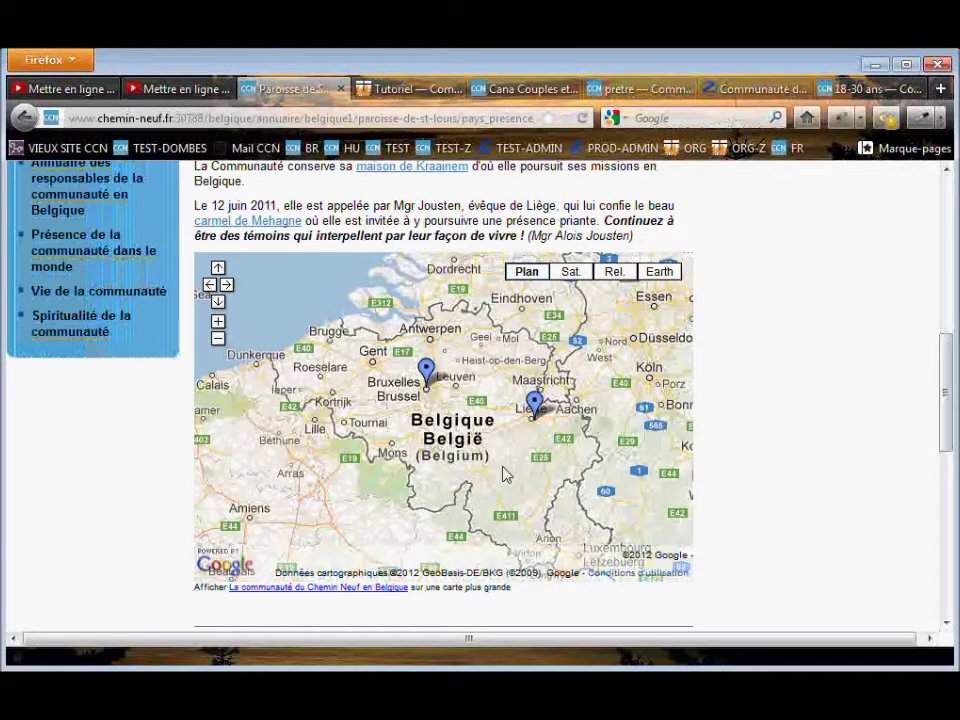
{"action": "scroll", "coordinate": [480, 433], "scroll_direction": "up", "scroll_amount": 6}
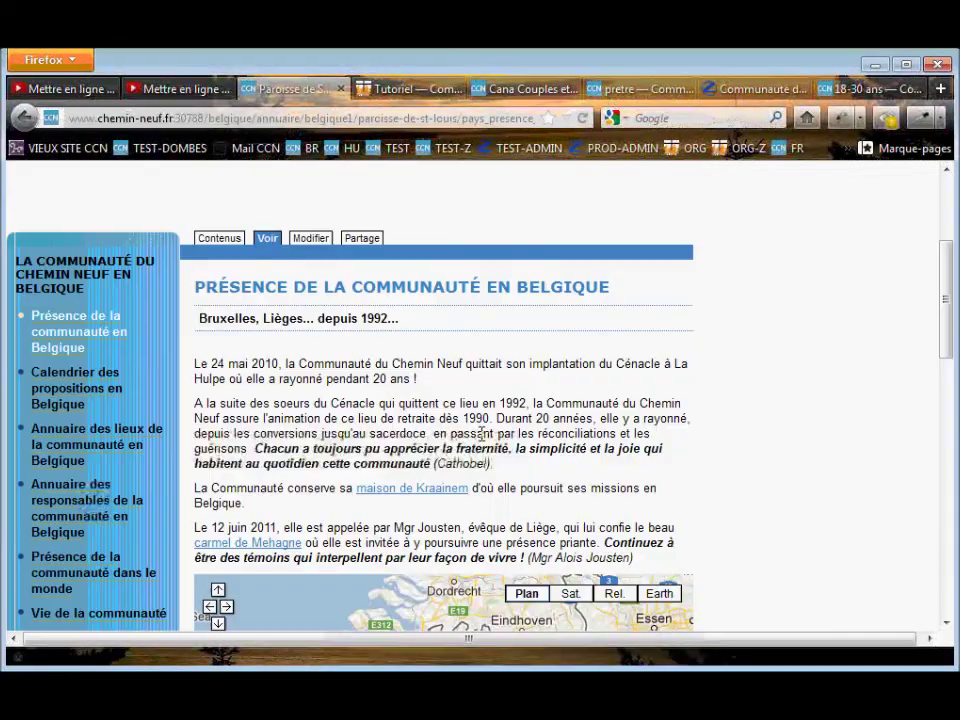
{"action": "left_click", "coordinate": [311, 241]}
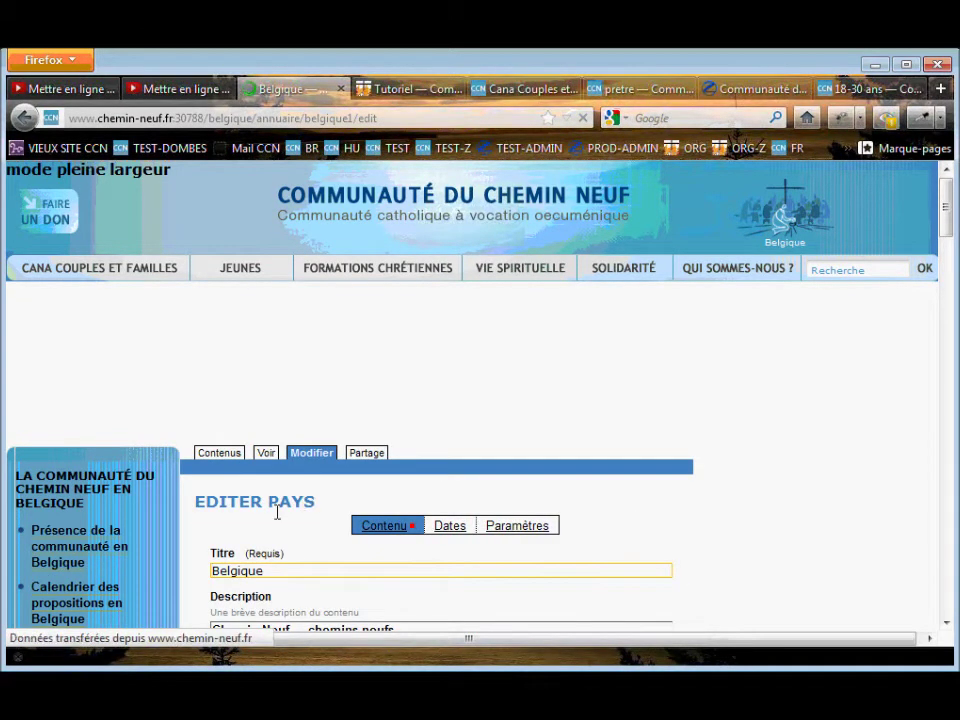
Add the line "Une nouvelle paroisse : St Louis..." at the end of the Belgique entry's community presentation text.
{"action": "left_click_drag", "start_coordinate": [936, 206], "coordinate": [944, 277]}
{"action": "scroll", "coordinate": [440, 400], "scroll_direction": "down", "scroll_amount": 10}
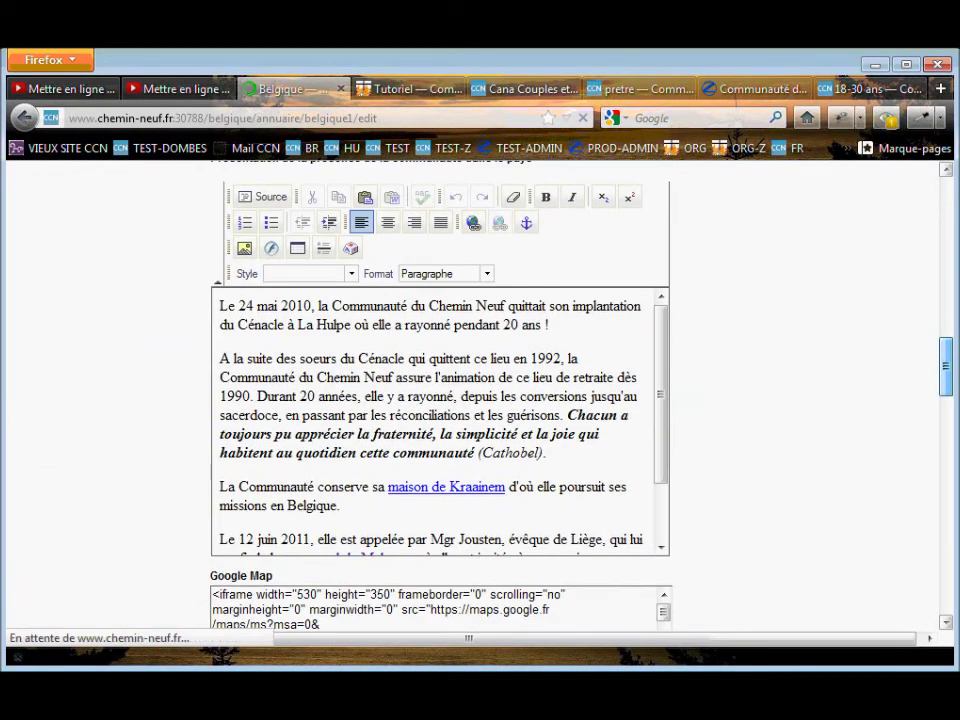
{"action": "left_click_drag", "start_coordinate": [661, 408], "coordinate": [645, 518]}
{"action": "left_click", "coordinate": [549, 503]}
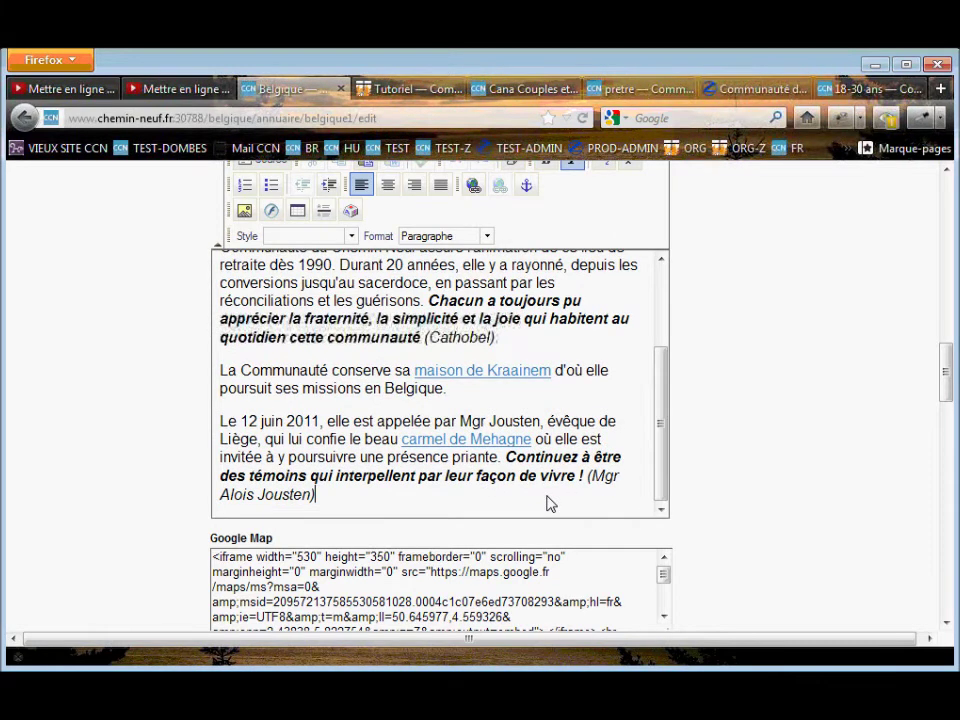
{"action": "key", "text": "Return"}
{"action": "key", "text": "Return"}
{"action": "type", "text": "Une nouvelle paroiss"}
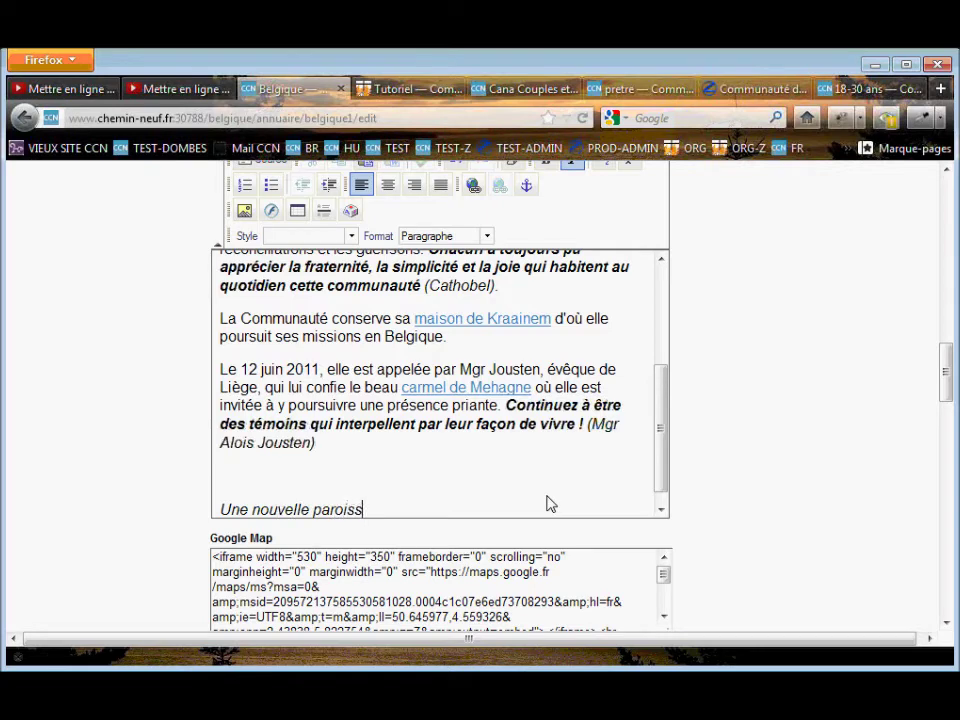
{"action": "type", "text": "e : St LM"}
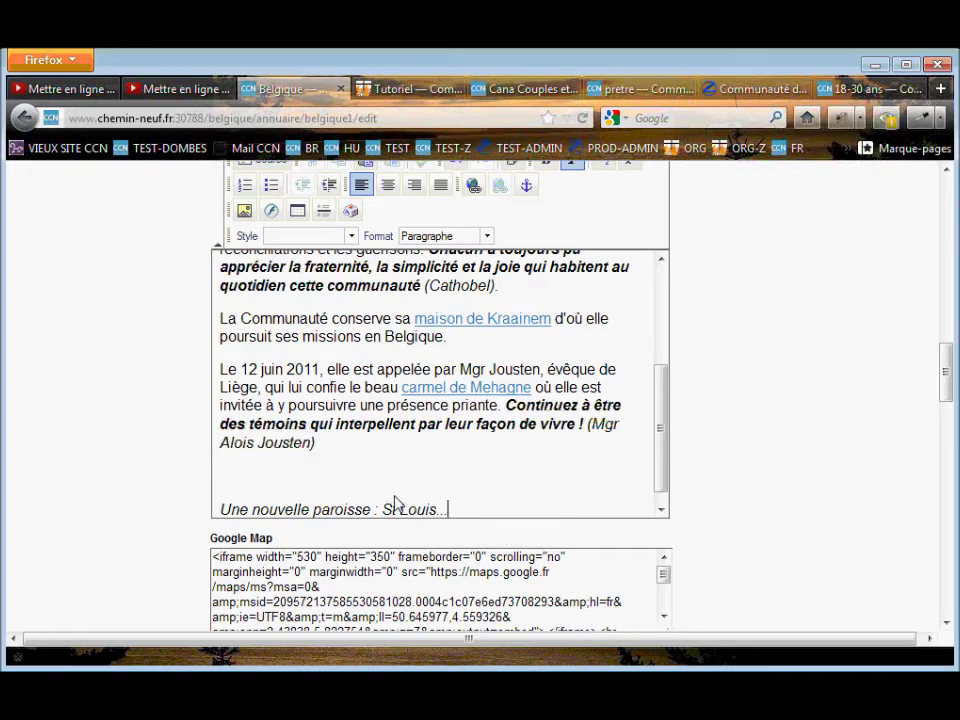
Link the words "St Louis..." to the Paroisse de St Louis folder on the server.
{"action": "left_click_drag", "start_coordinate": [387, 506], "coordinate": [450, 518]}
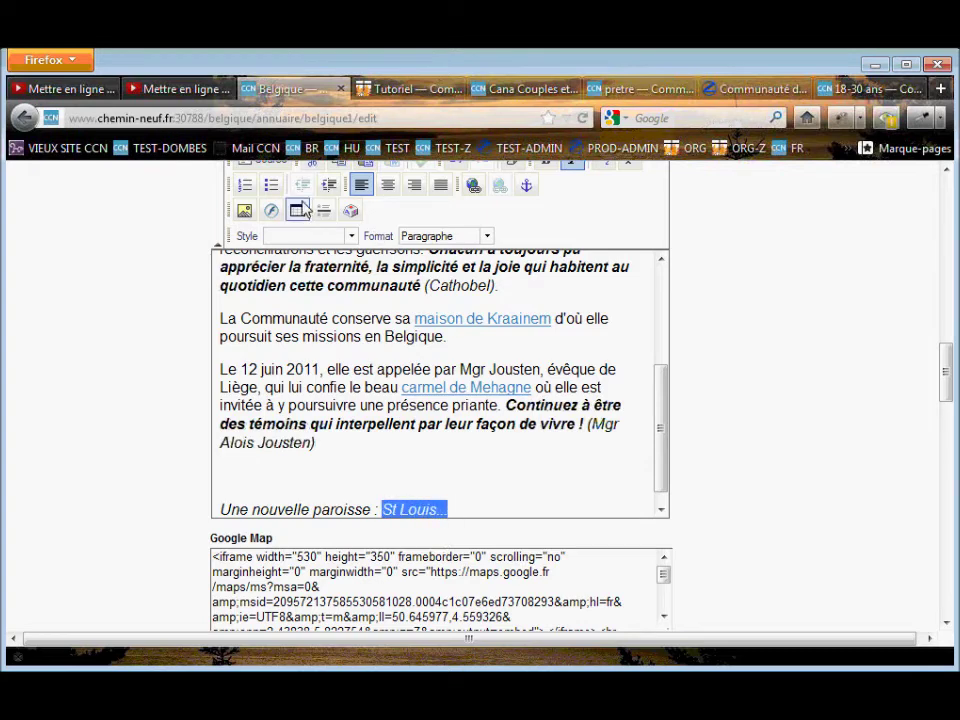
{"action": "left_click", "coordinate": [474, 186]}
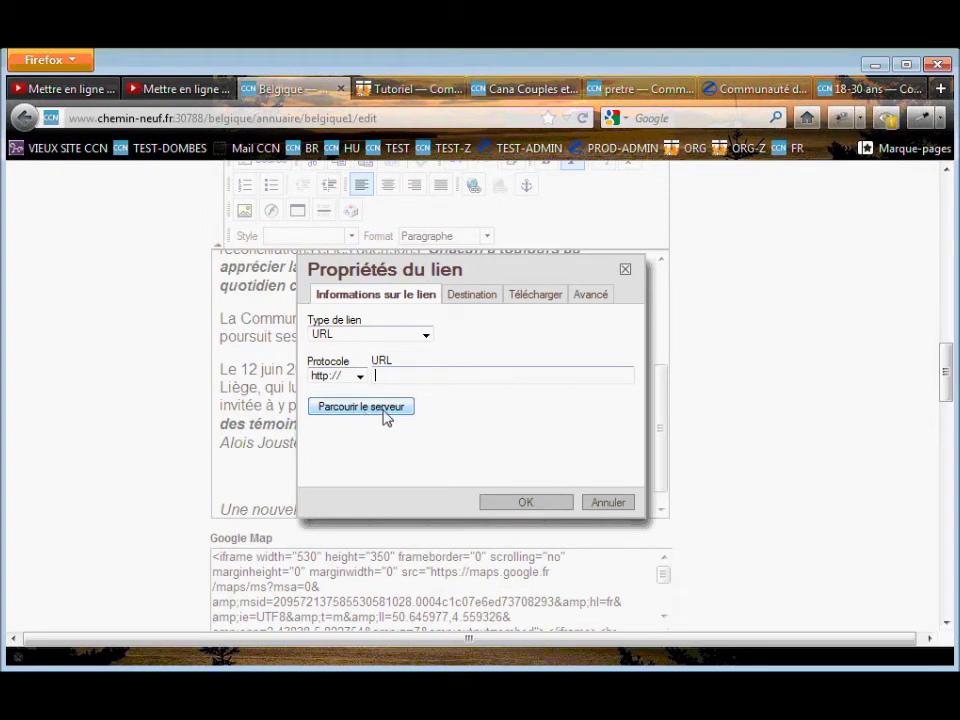
{"action": "left_click", "coordinate": [385, 410]}
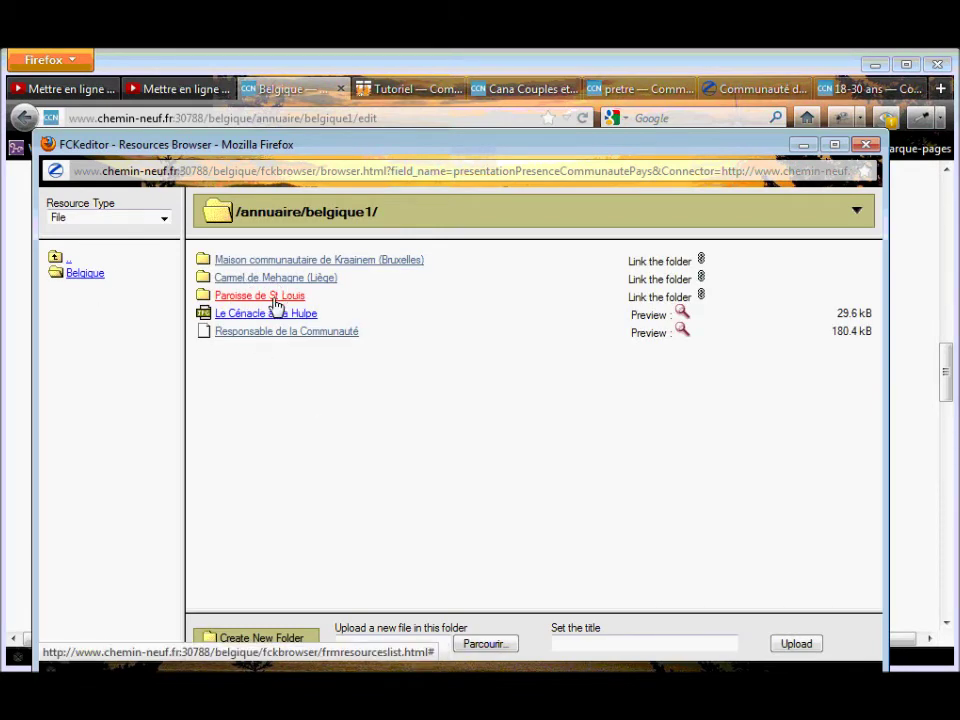
{"action": "left_click", "coordinate": [701, 298]}
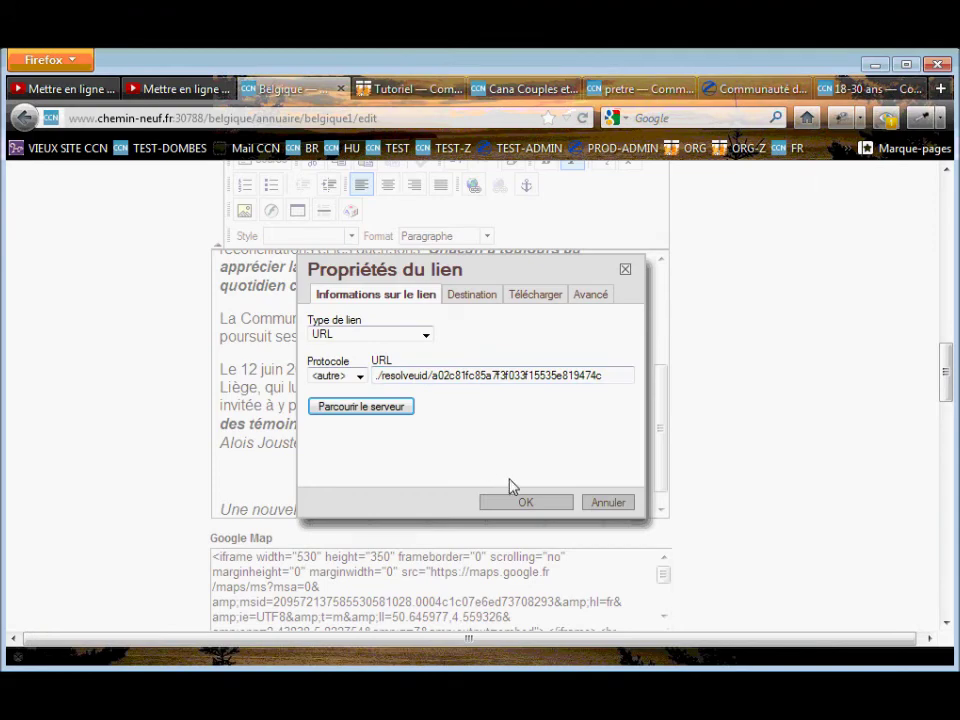
{"action": "left_click", "coordinate": [516, 503]}
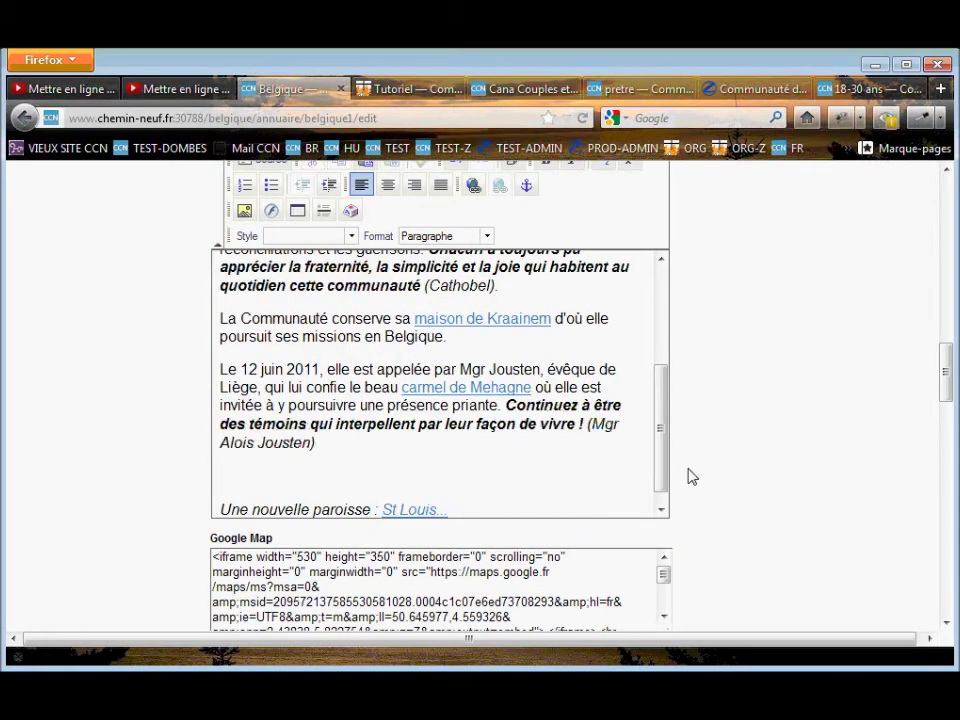
Save the edited Belgique country entry.
{"action": "scroll", "coordinate": [690, 476], "scroll_direction": "down", "scroll_amount": 5}
{"action": "scroll", "coordinate": [690, 480], "scroll_direction": "down", "scroll_amount": 12}
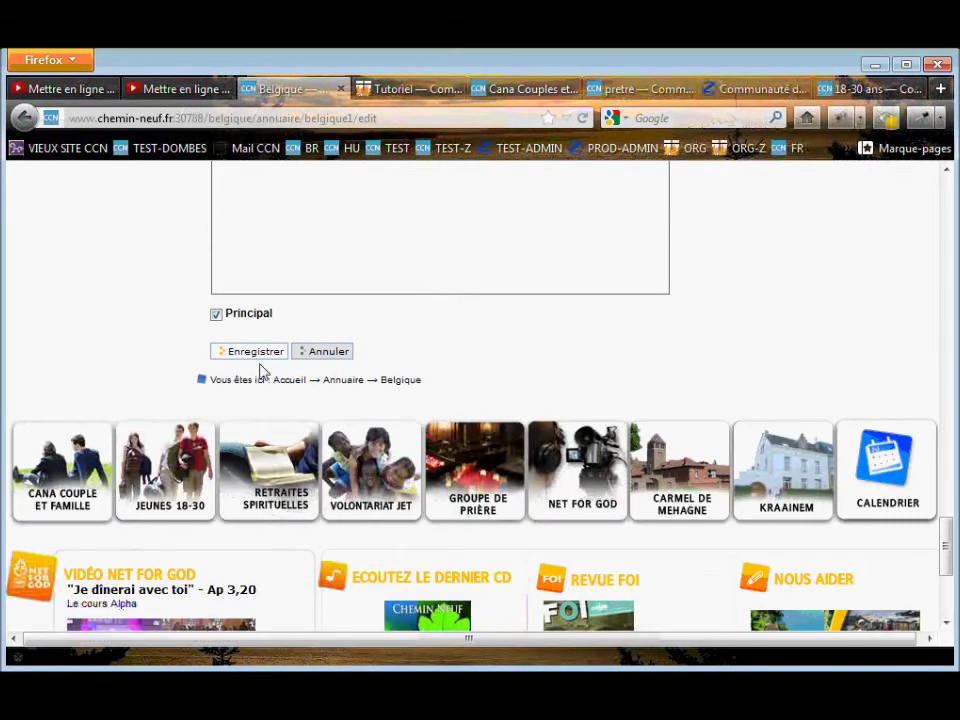
{"action": "left_click", "coordinate": [250, 355]}
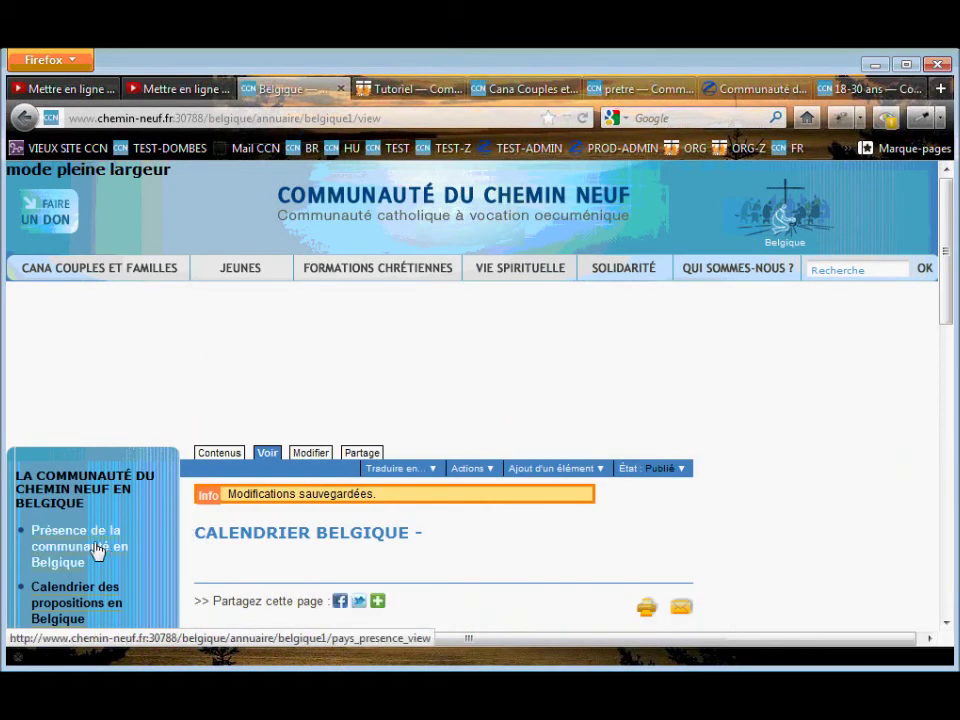
Check the new paragraph on the "Présence de la communauté en Belgique" page and follow its St Louis link to the parish page.
{"action": "left_click", "coordinate": [93, 548]}
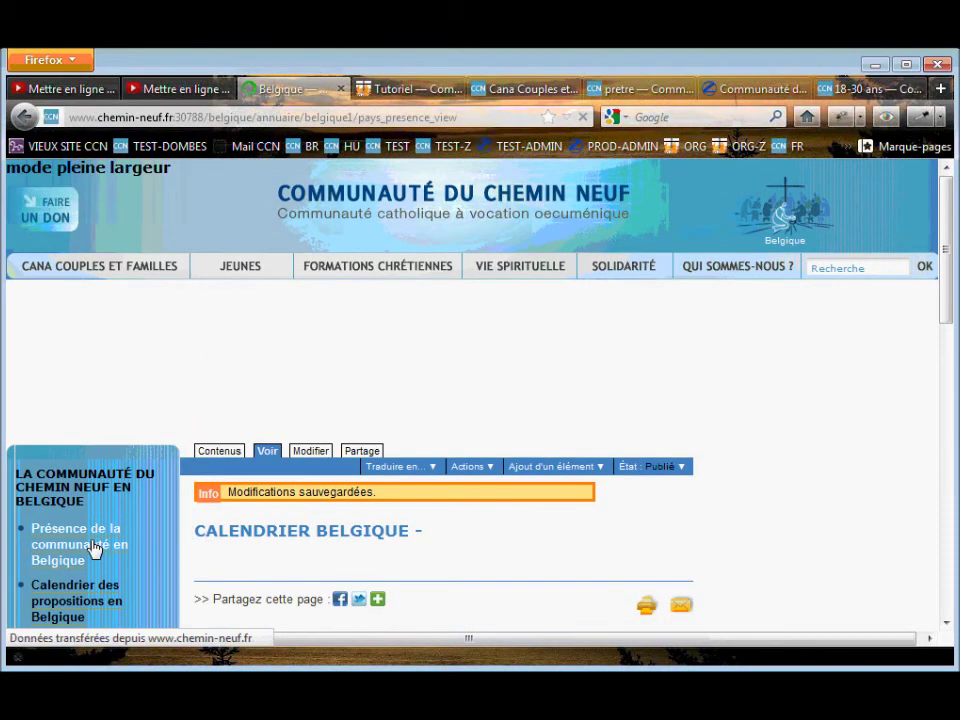
{"action": "scroll", "coordinate": [540, 550], "scroll_direction": "down", "scroll_amount": 4}
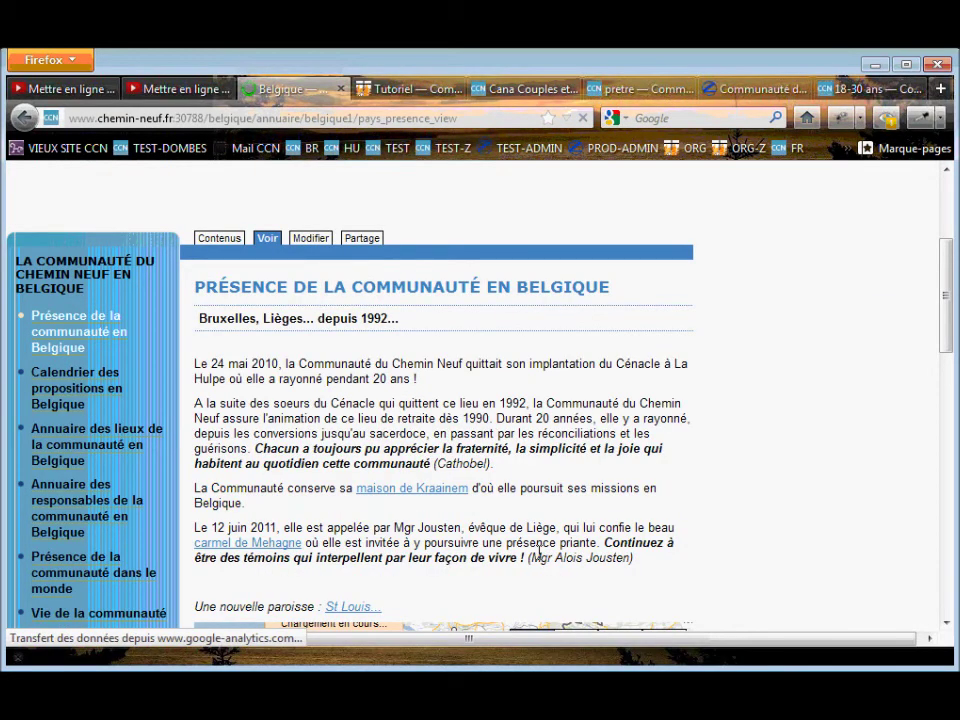
{"action": "scroll", "coordinate": [540, 550], "scroll_direction": "down", "scroll_amount": 4}
{"action": "left_click", "coordinate": [350, 395]}
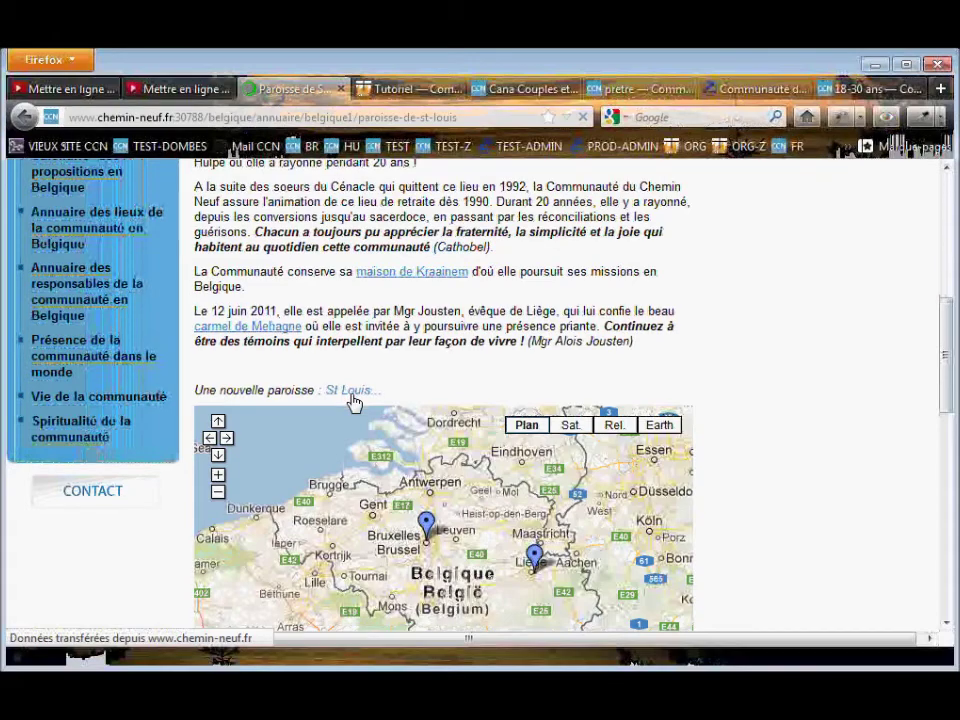
{"action": "scroll", "coordinate": [411, 454], "scroll_direction": "down", "scroll_amount": 4}
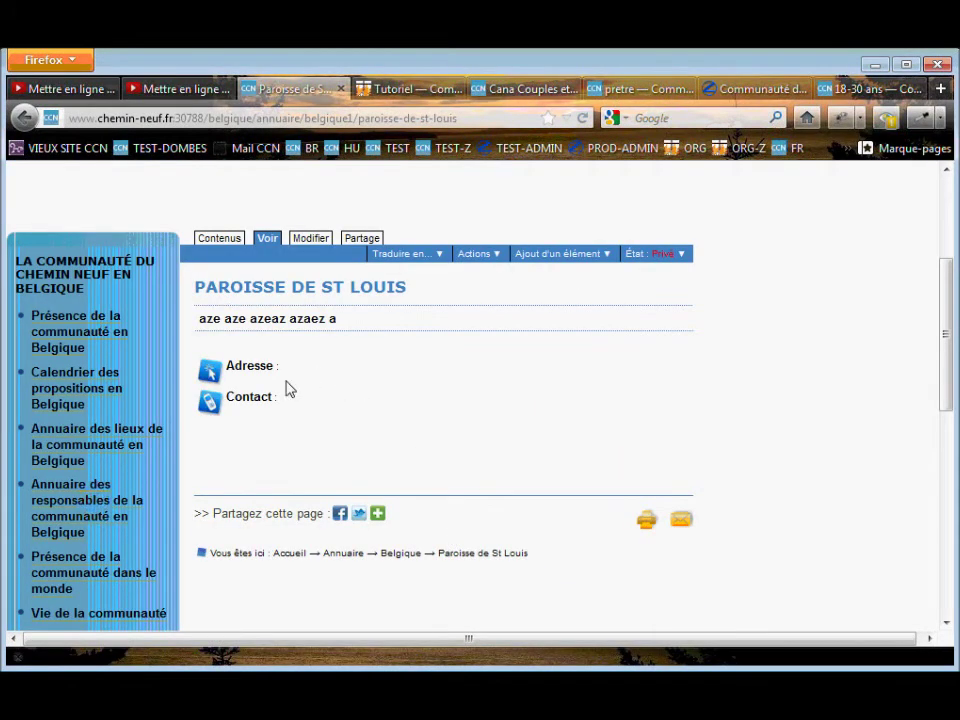
Inspect the Maison de Kraainem and Carmel de Mehagne markers on the Belgian presence map and follow the "Découvrez le carmel de Mehagne" link.
{"action": "left_click", "coordinate": [80, 341]}
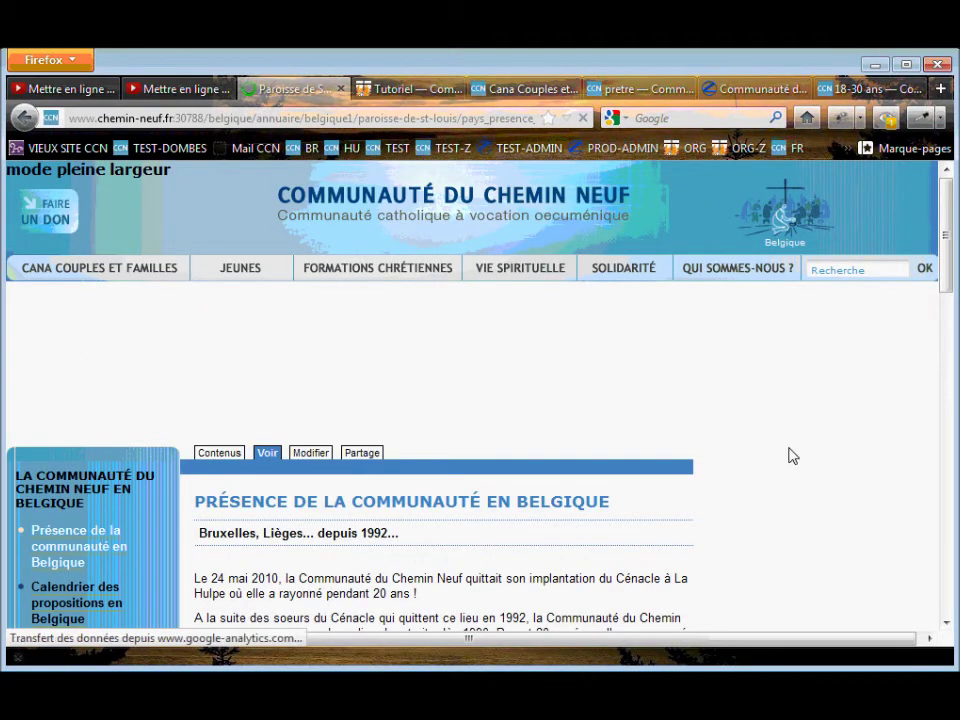
{"action": "left_click_drag", "start_coordinate": [945, 274], "coordinate": [950, 438]}
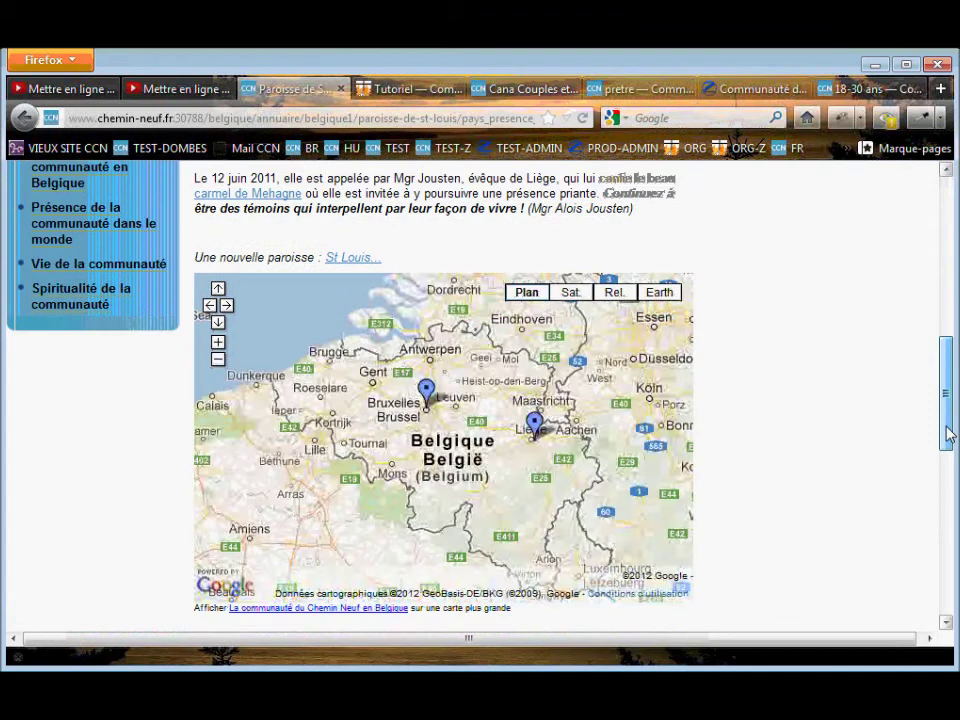
{"action": "left_click", "coordinate": [427, 393]}
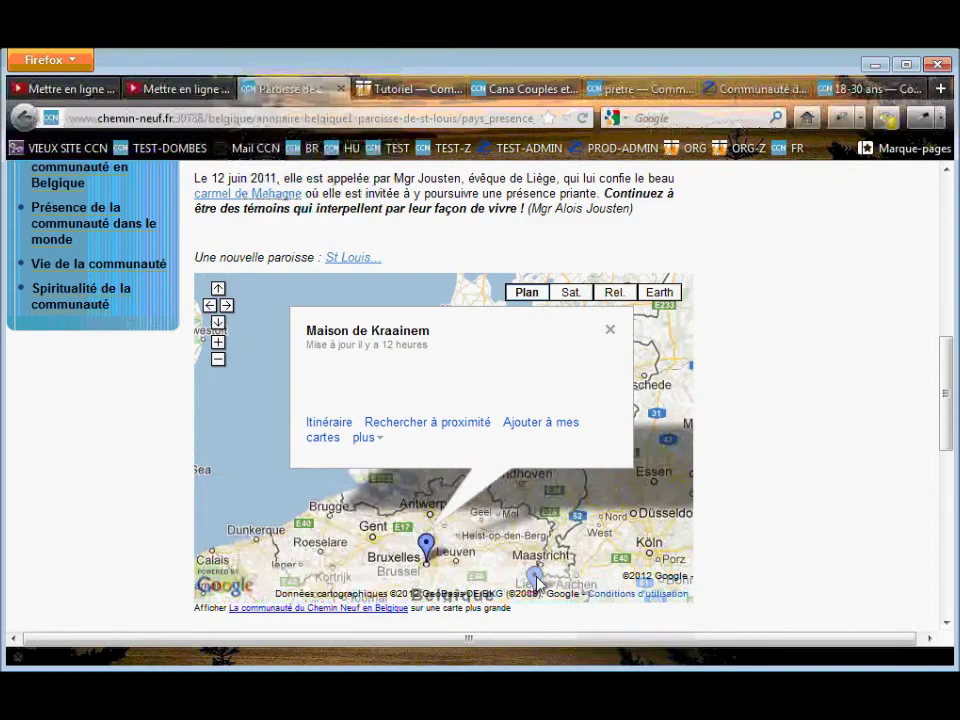
{"action": "left_click", "coordinate": [611, 331]}
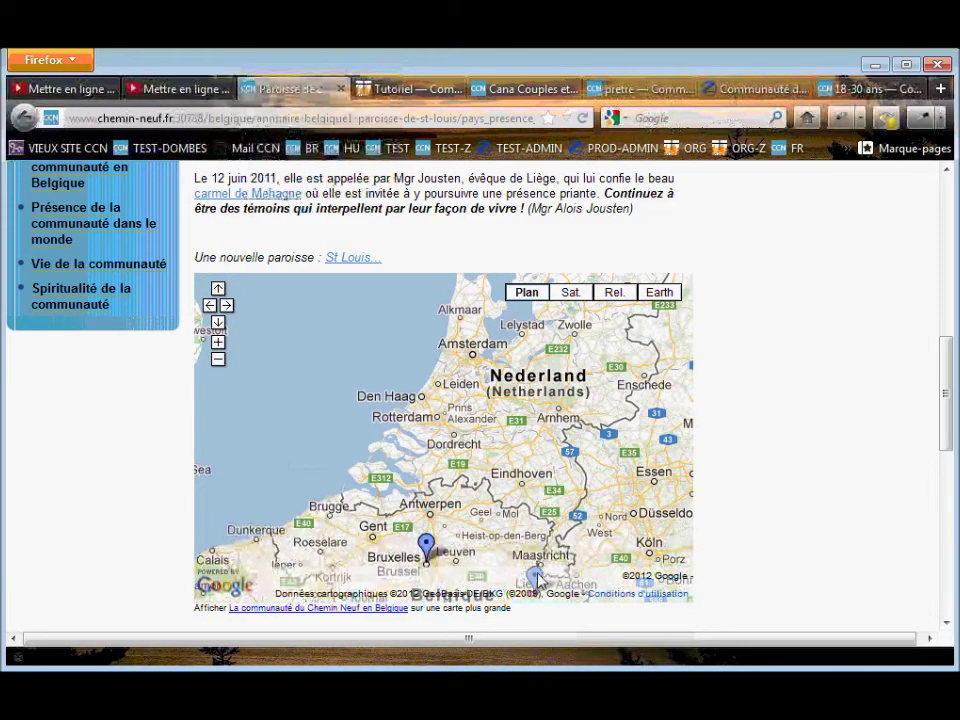
{"action": "scroll", "coordinate": [455, 392], "scroll_direction": "down", "scroll_amount": 3}
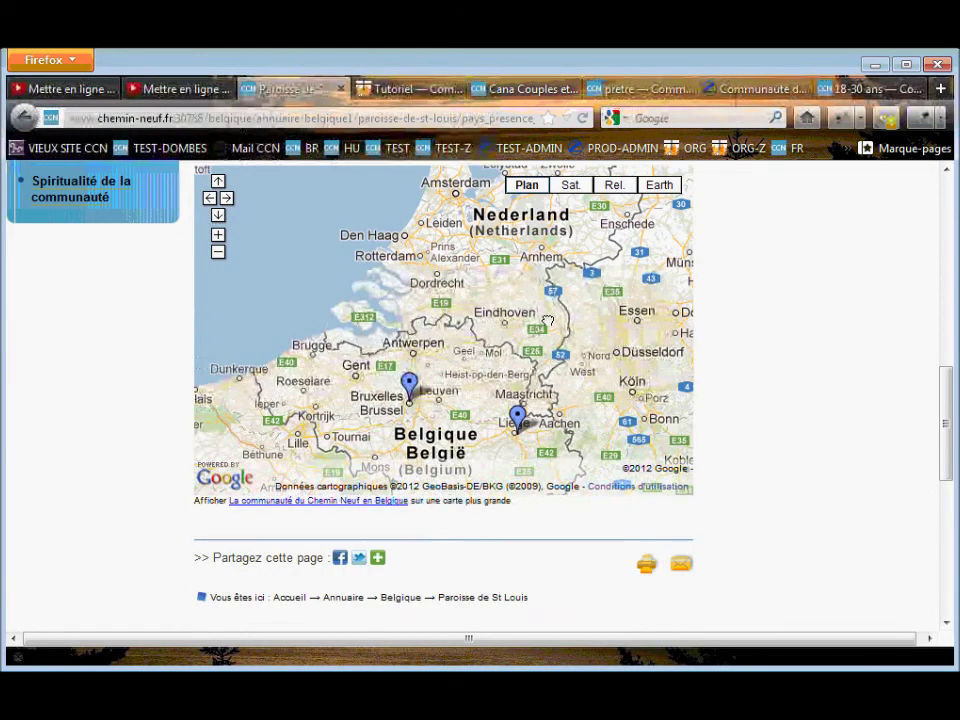
{"action": "left_click", "coordinate": [500, 382]}
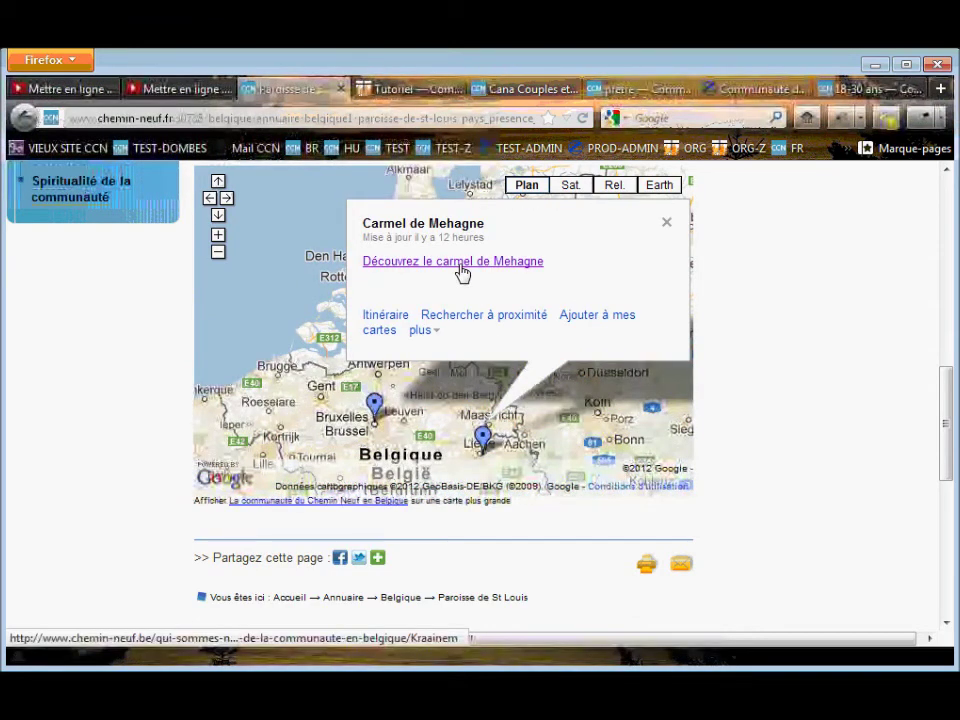
{"action": "left_click", "coordinate": [461, 270]}
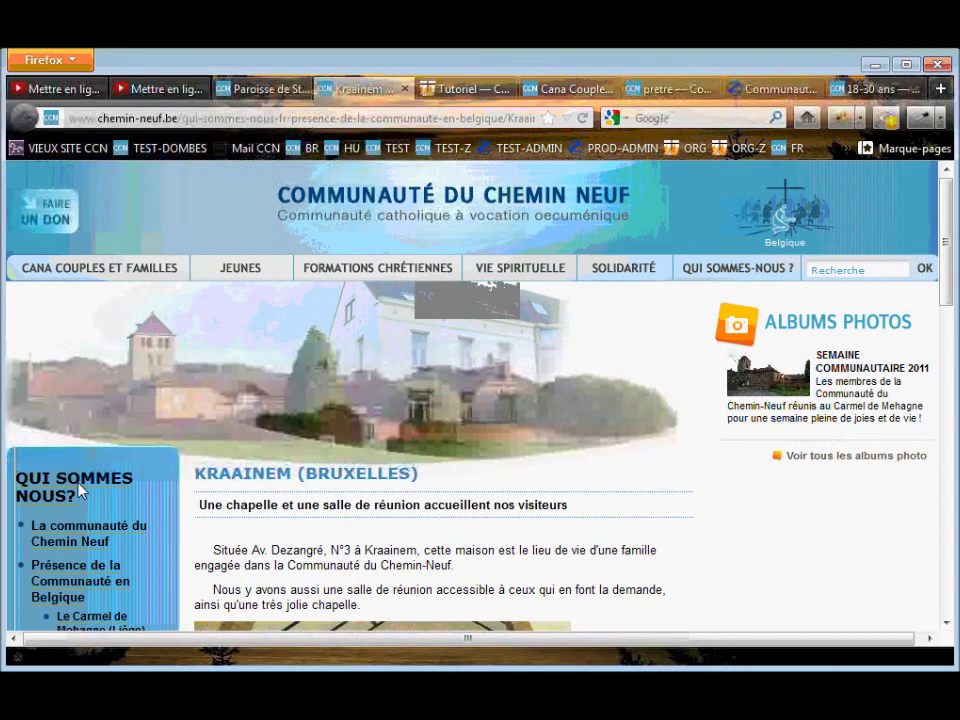
Review the chemin-neuf.be home page and its "Qui sommes-nous ?" entries, and open that section.
{"action": "left_click", "coordinate": [444, 219]}
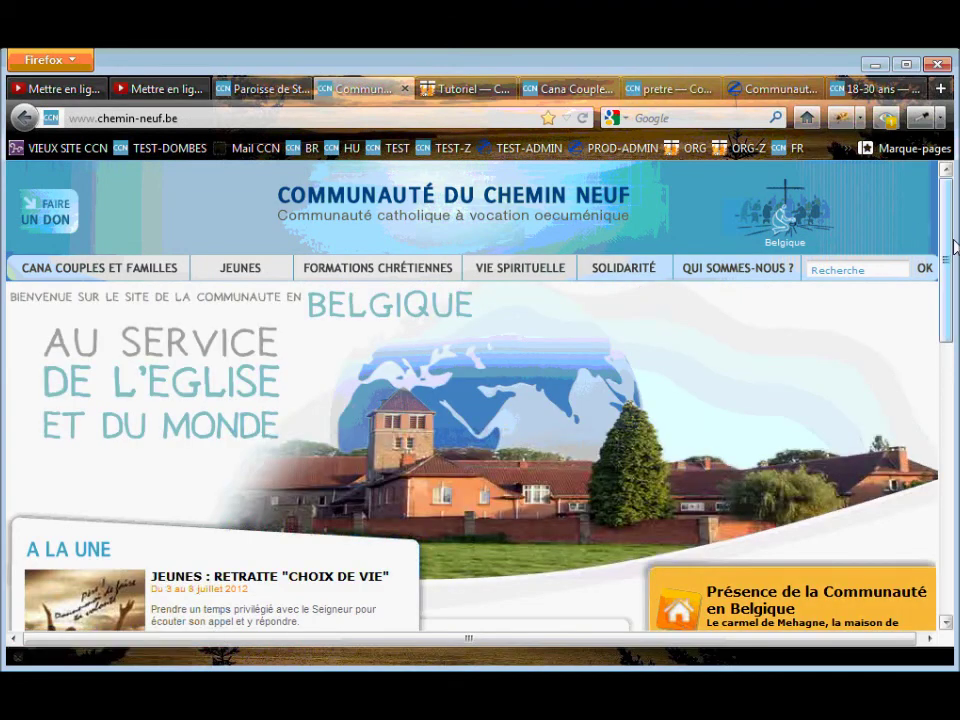
{"action": "scroll", "coordinate": [952, 305], "scroll_direction": "down", "scroll_amount": 2}
{"action": "scroll", "coordinate": [952, 305], "scroll_direction": "up", "scroll_amount": 2}
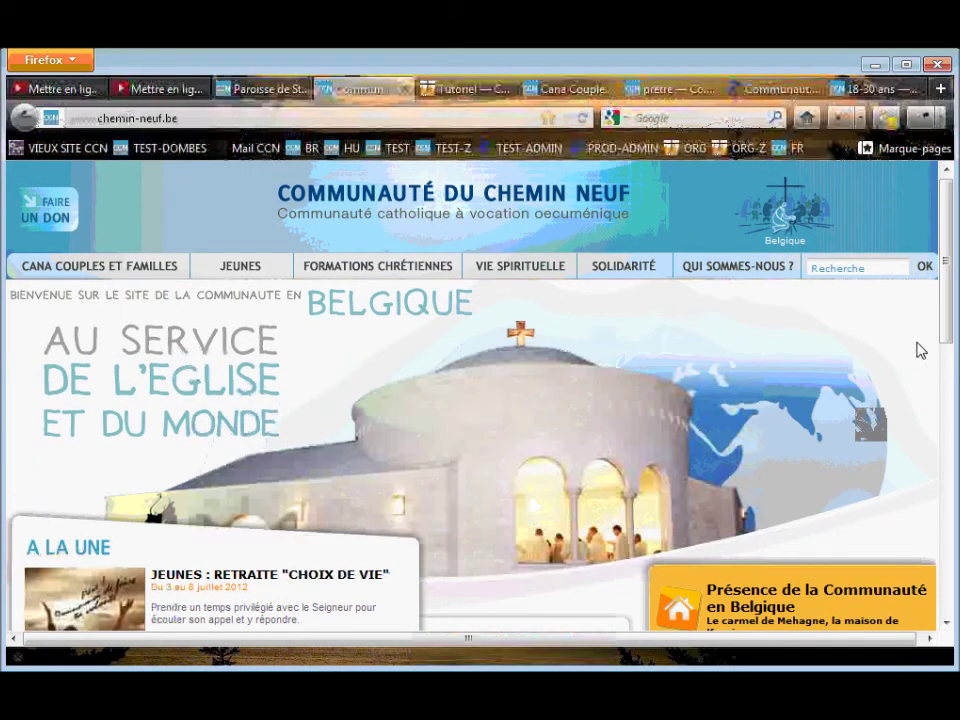
{"action": "scroll", "coordinate": [920, 350], "scroll_direction": "down", "scroll_amount": 3}
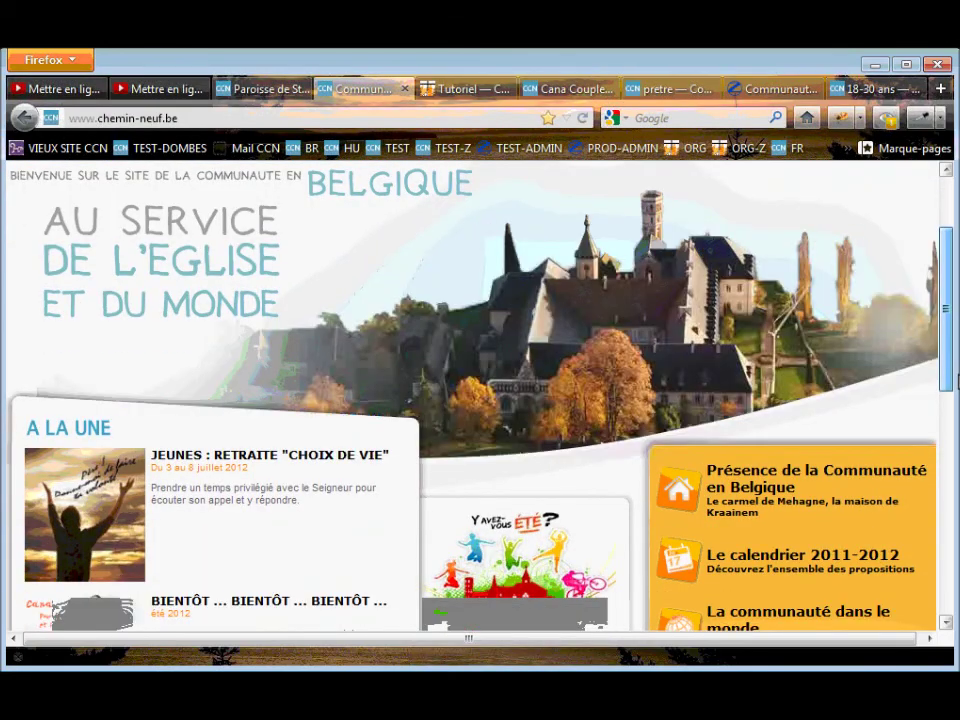
{"action": "scroll", "coordinate": [470, 395], "scroll_direction": "up", "scroll_amount": 2}
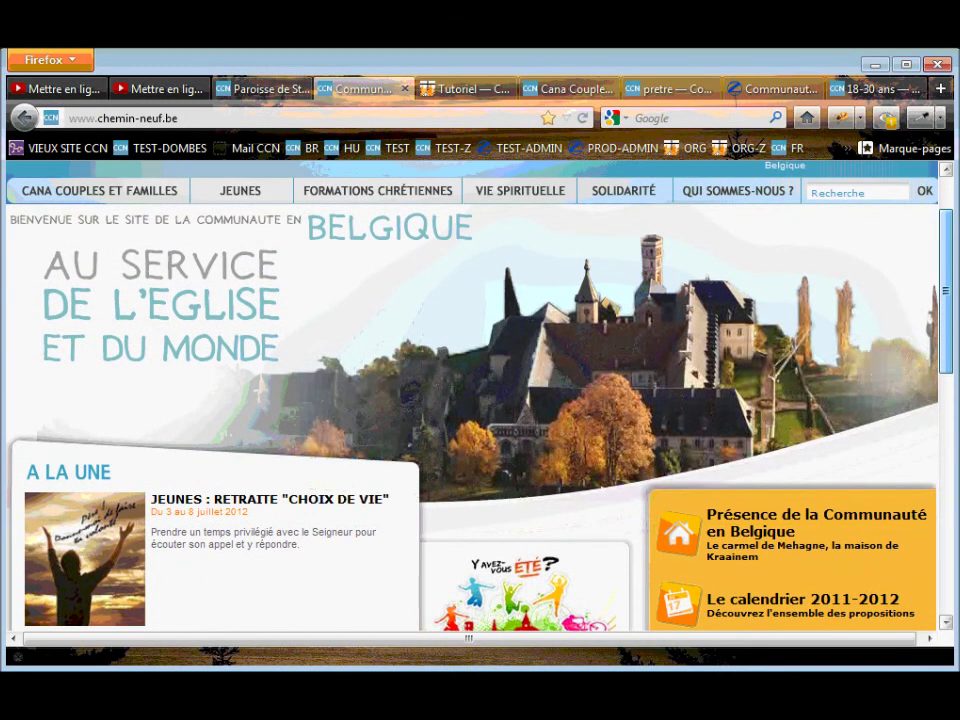
{"action": "scroll", "coordinate": [582, 305], "scroll_direction": "up", "scroll_amount": 1}
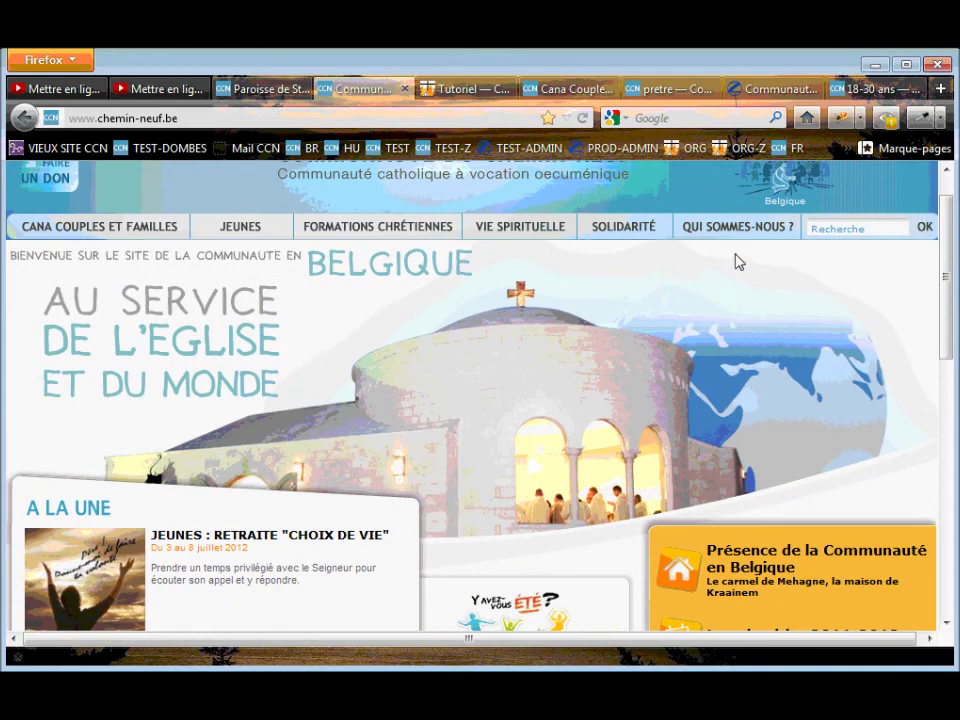
{"action": "mouse_move", "coordinate": [745, 236]}
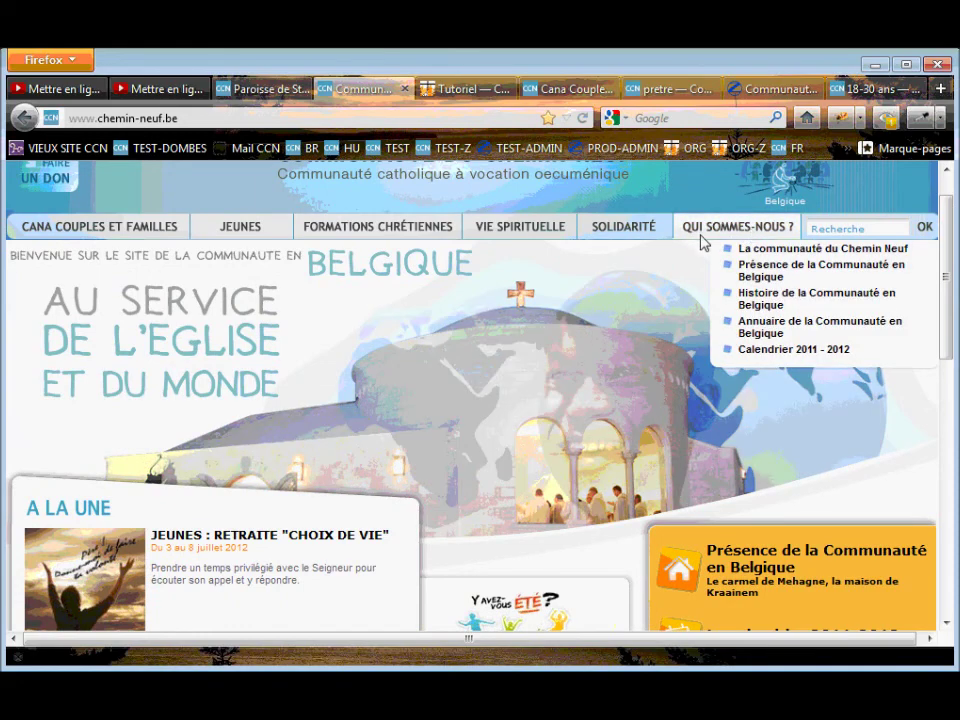
{"action": "left_click", "coordinate": [700, 236]}
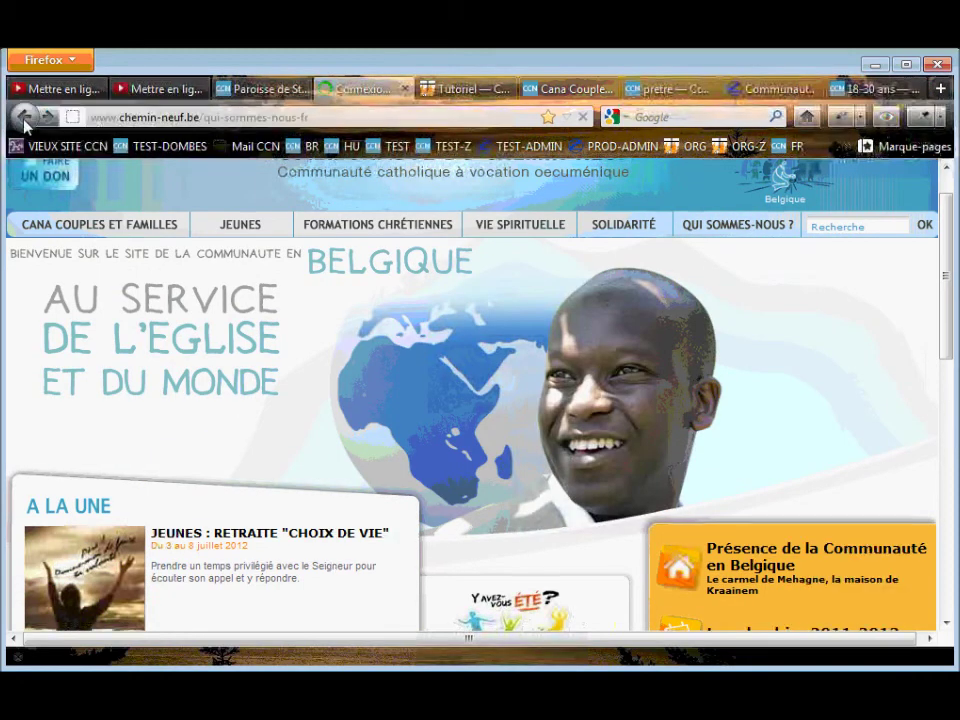
Return to the Belgian presence page on the test site and review its "Annuaire des lieux de la communauté en Belgique" listing.
{"action": "left_click", "coordinate": [255, 89]}
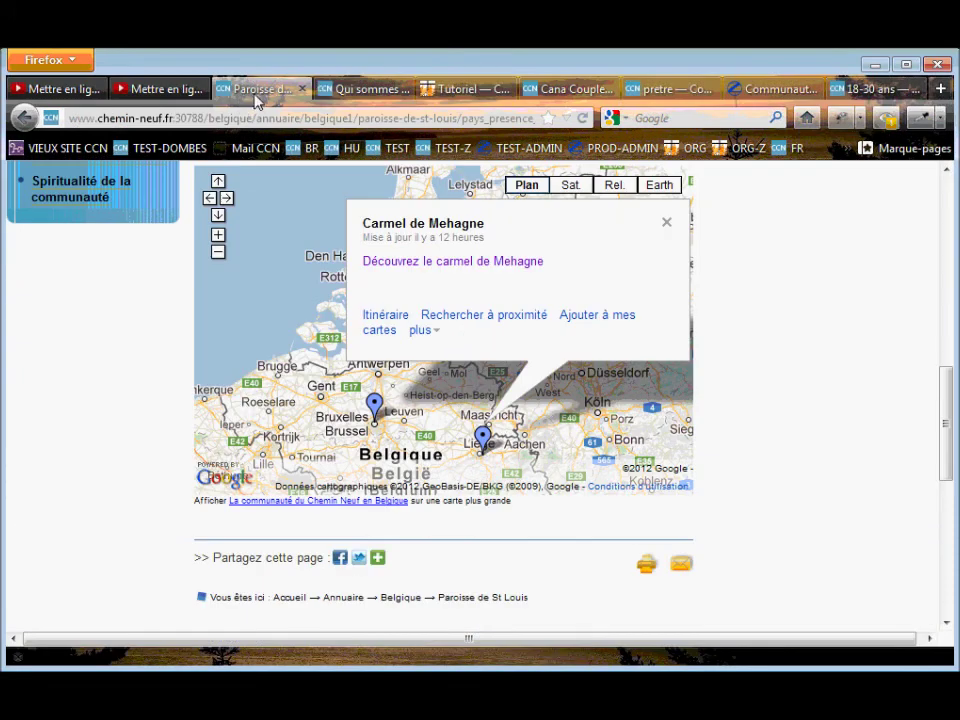
{"action": "scroll", "coordinate": [876, 441], "scroll_direction": "up", "scroll_amount": 5}
{"action": "scroll", "coordinate": [90, 271], "scroll_direction": "up", "scroll_amount": 4}
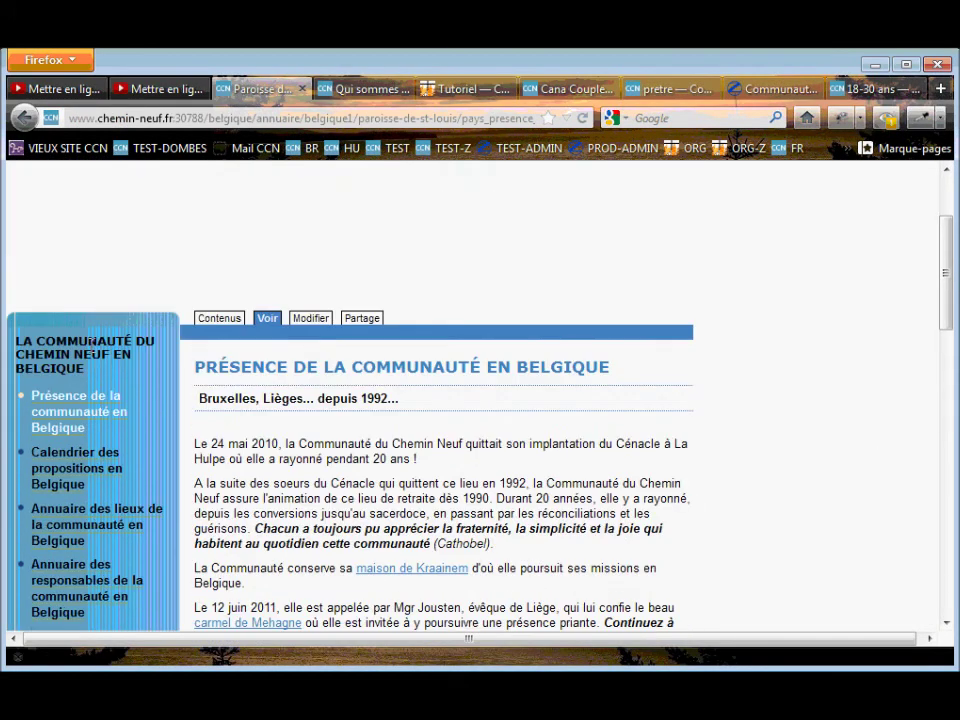
{"action": "scroll", "coordinate": [75, 412], "scroll_direction": "up", "scroll_amount": 2}
{"action": "mouse_move", "coordinate": [738, 268]}
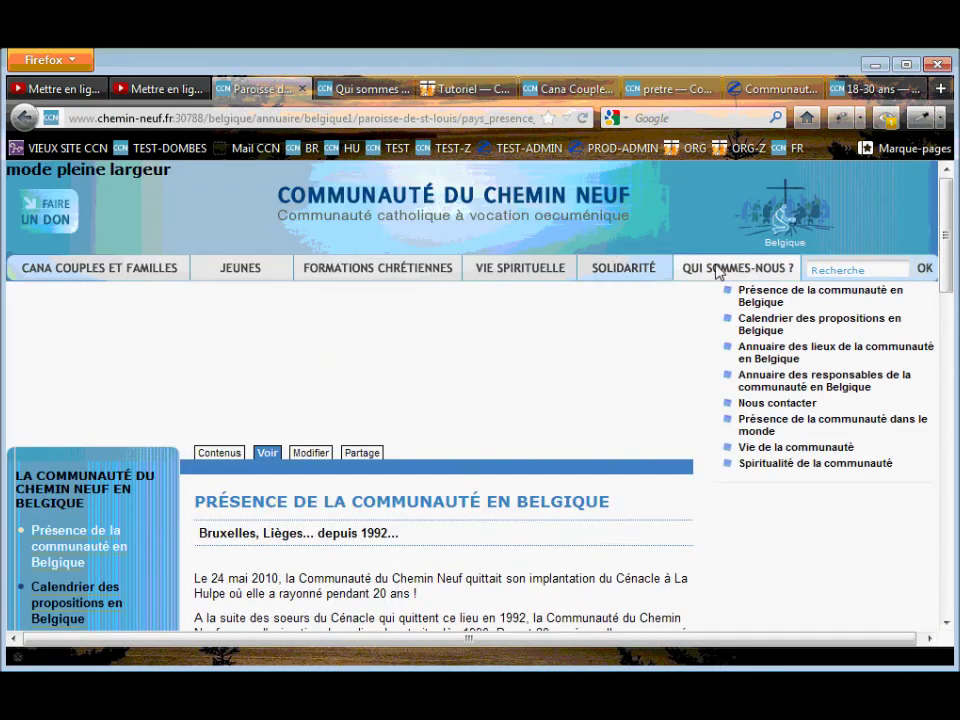
{"action": "left_click", "coordinate": [779, 356]}
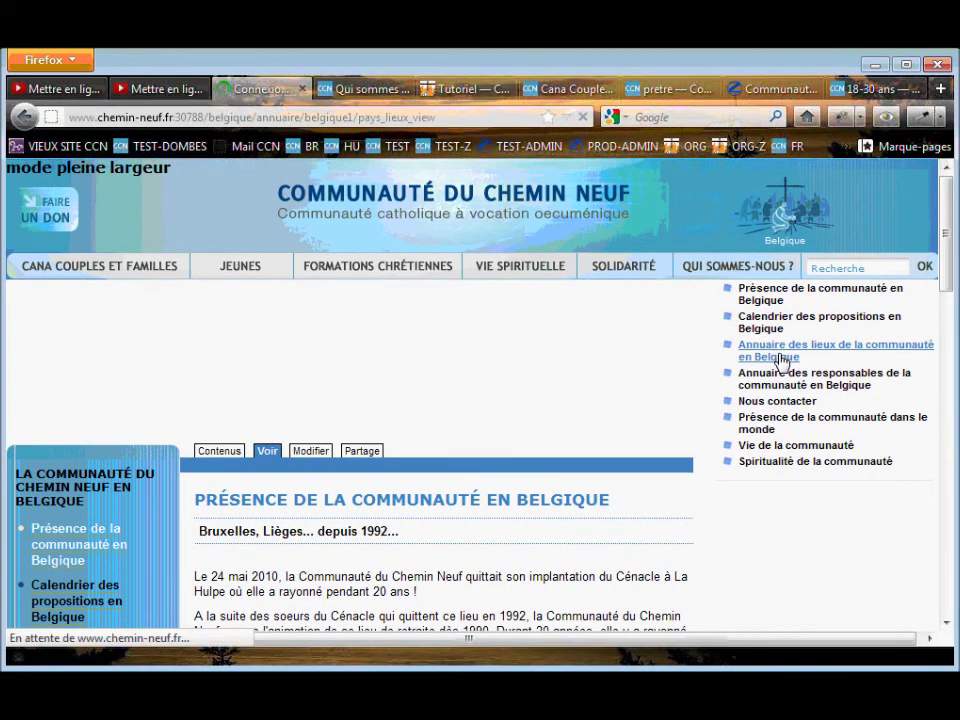
{"action": "scroll", "coordinate": [560, 430], "scroll_direction": "down", "scroll_amount": 5}
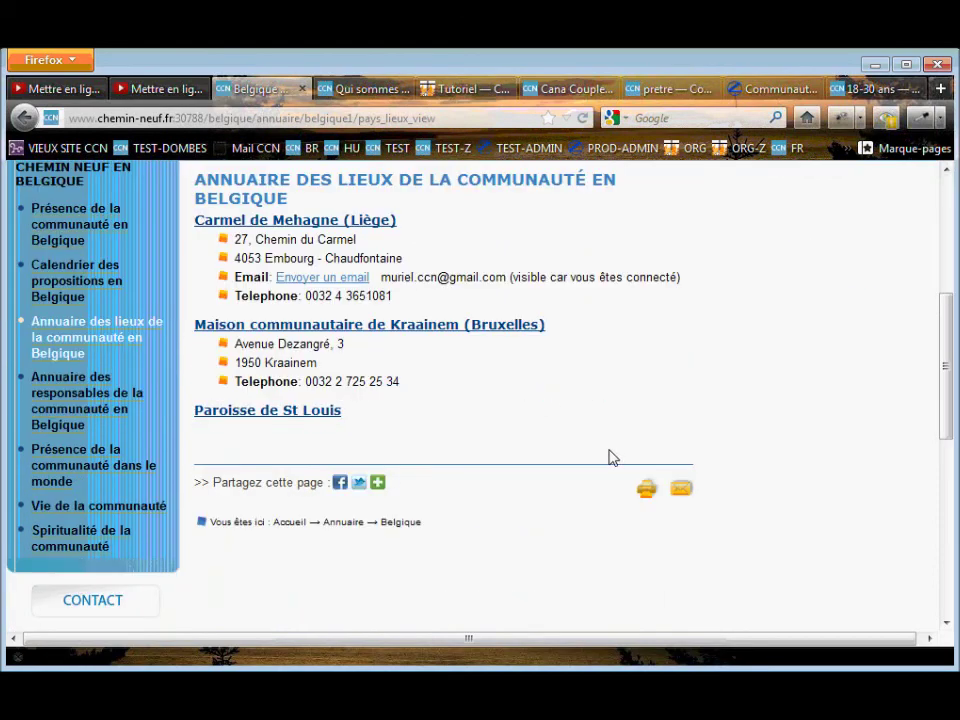
{"action": "scroll", "coordinate": [219, 235], "scroll_direction": "up", "scroll_amount": 2}
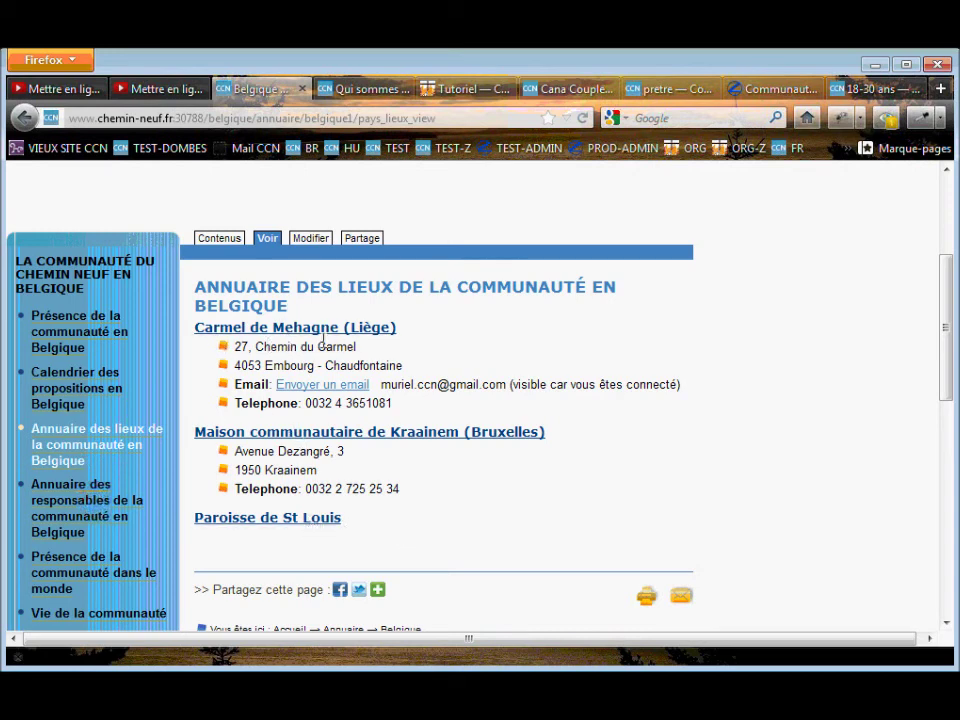
Open "Annuaire des responsables de la communauté en Belgique" and examine the contacts under its Cana Couples et Familles and 18-30 ans headings.
{"action": "left_click_drag", "start_coordinate": [199, 290], "coordinate": [290, 290]}
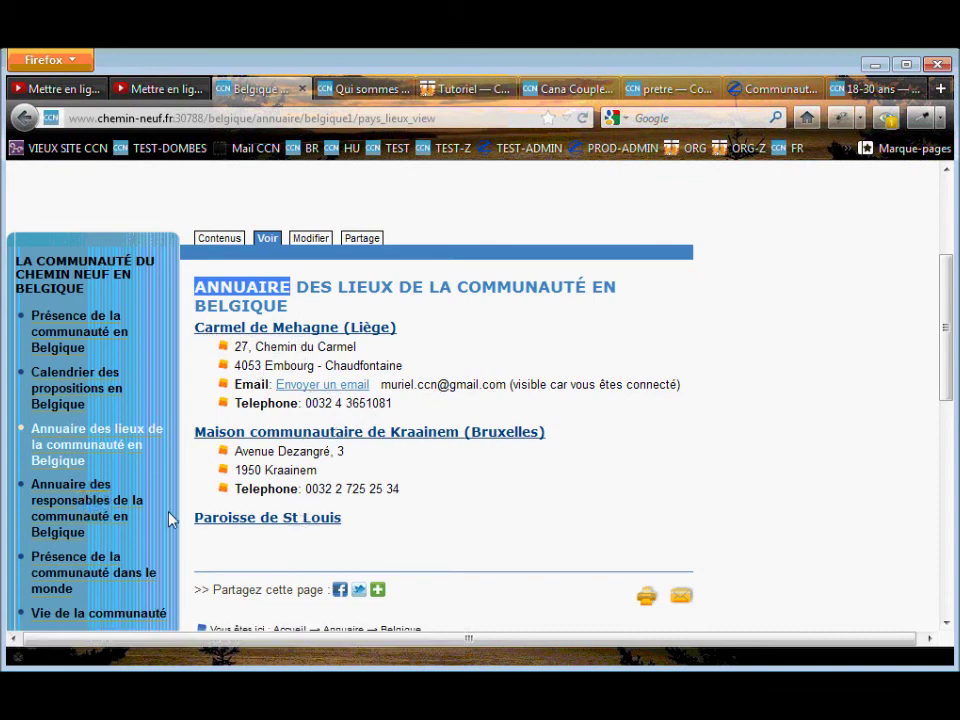
{"action": "left_click", "coordinate": [68, 512]}
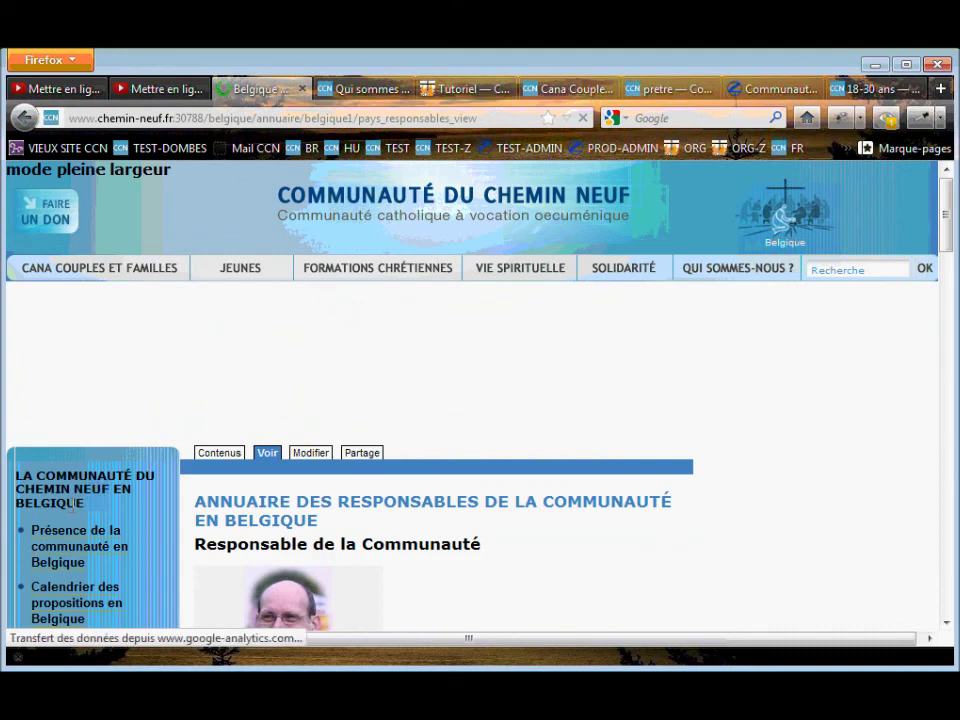
{"action": "scroll", "coordinate": [602, 553], "scroll_direction": "down", "scroll_amount": 2}
{"action": "scroll", "coordinate": [440, 420], "scroll_direction": "down", "scroll_amount": 6}
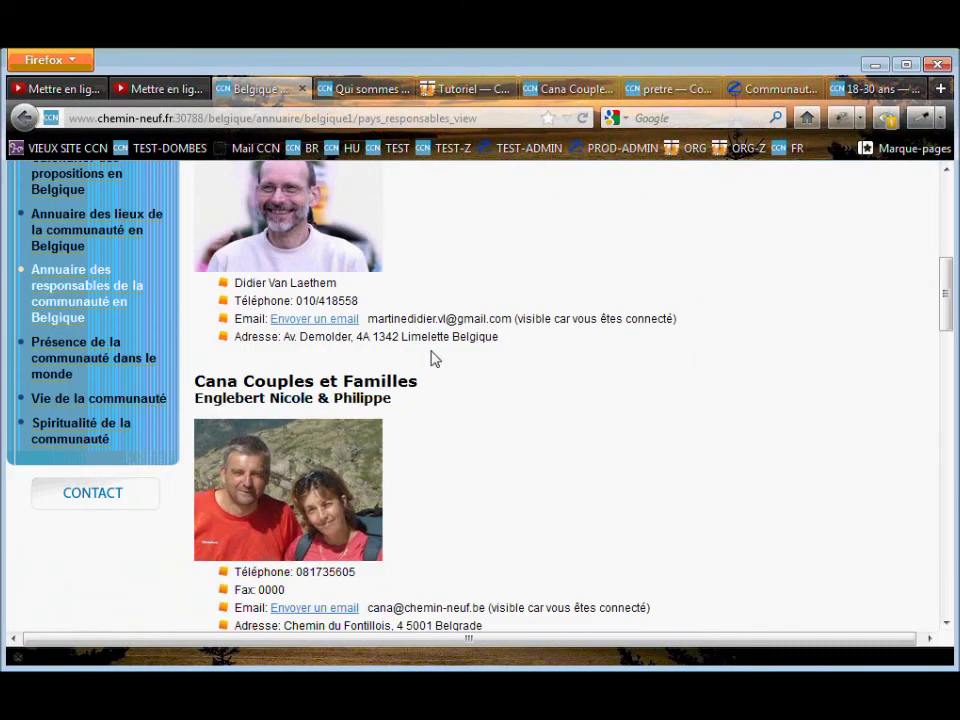
{"action": "scroll", "coordinate": [497, 424], "scroll_direction": "up", "scroll_amount": 2}
{"action": "left_click_drag", "start_coordinate": [191, 499], "coordinate": [418, 490]}
{"action": "scroll", "coordinate": [480, 492], "scroll_direction": "down", "scroll_amount": 4}
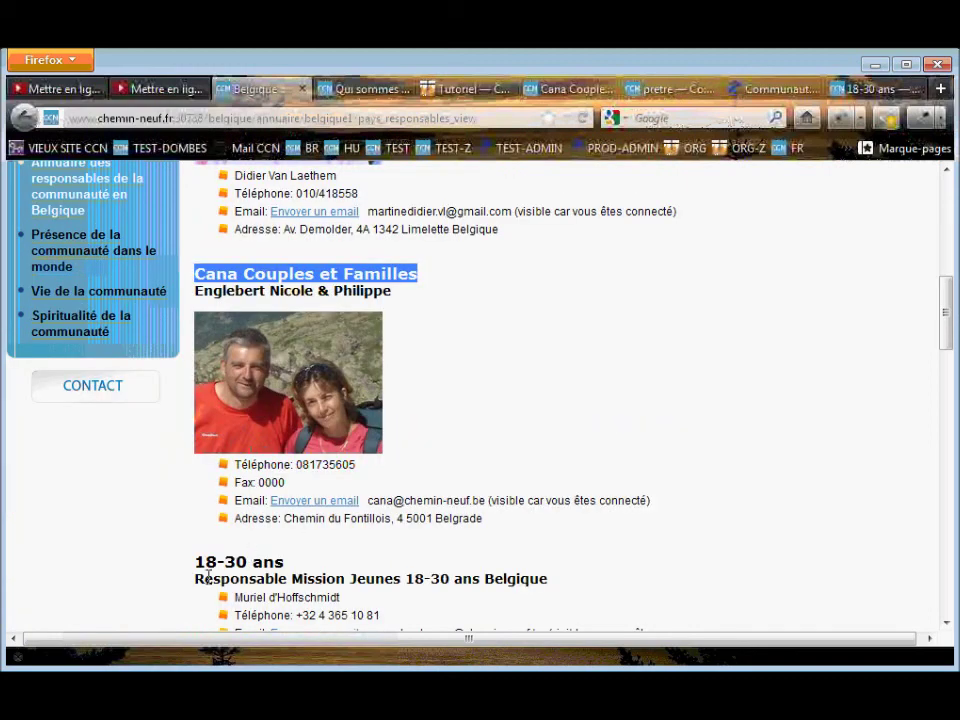
{"action": "left_click_drag", "start_coordinate": [193, 565], "coordinate": [311, 563]}
Compare the site's main mission categories with the responsables directory headings, from Cana Couples et Familles through Siloé, SiloéPro and Avance au Large.
{"action": "scroll", "coordinate": [502, 483], "scroll_direction": "up", "scroll_amount": 2}
{"action": "scroll", "coordinate": [470, 465], "scroll_direction": "up", "scroll_amount": 8}
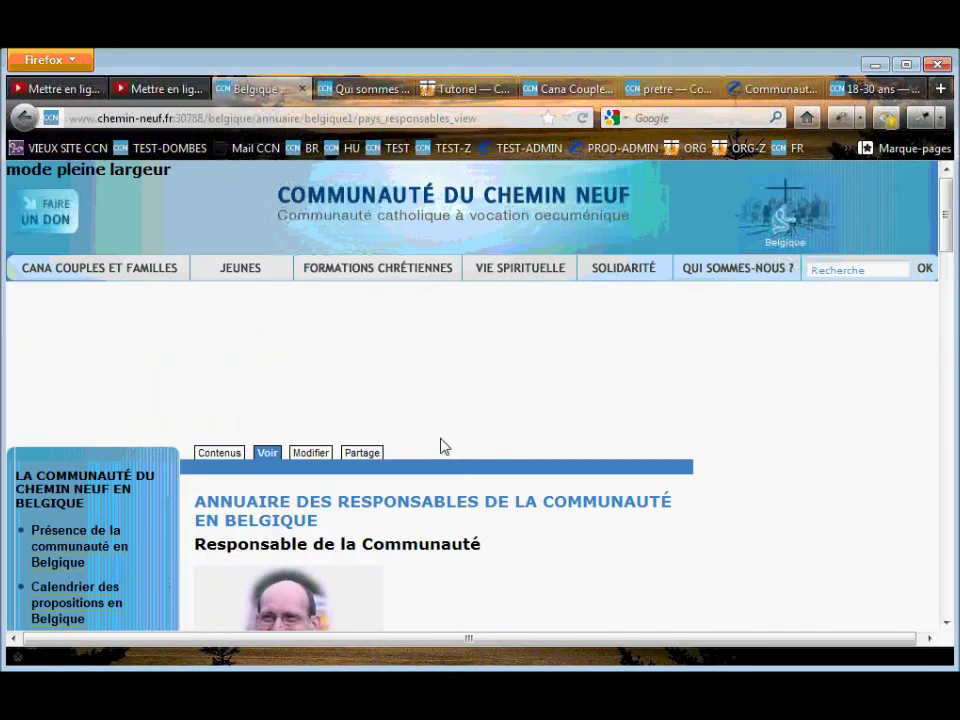
{"action": "mouse_move", "coordinate": [333, 277]}
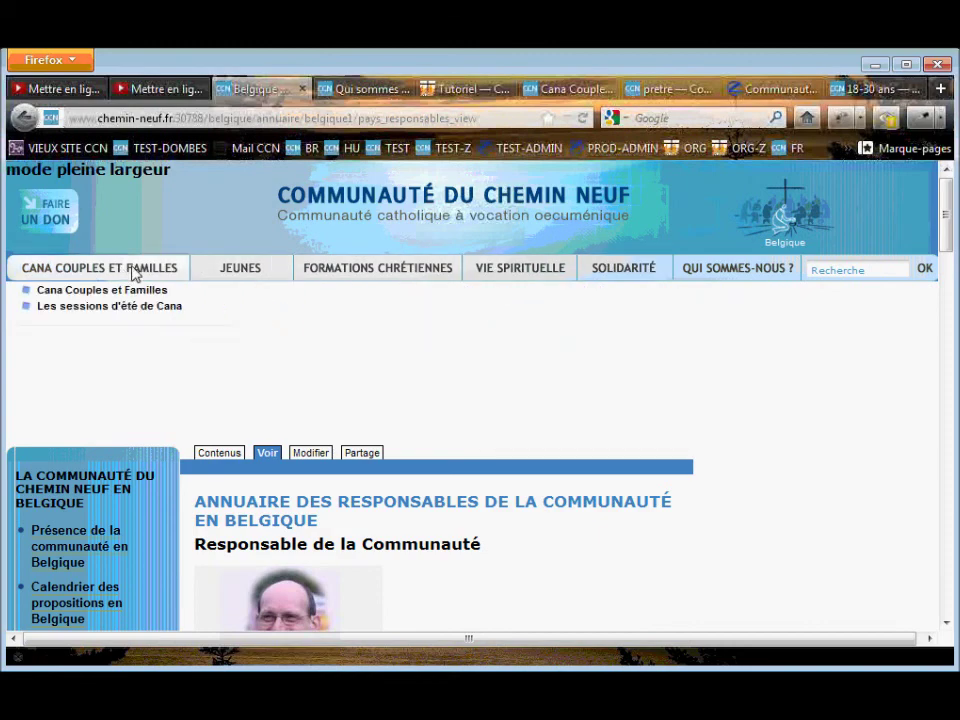
{"action": "scroll", "coordinate": [458, 425], "scroll_direction": "down", "scroll_amount": 8}
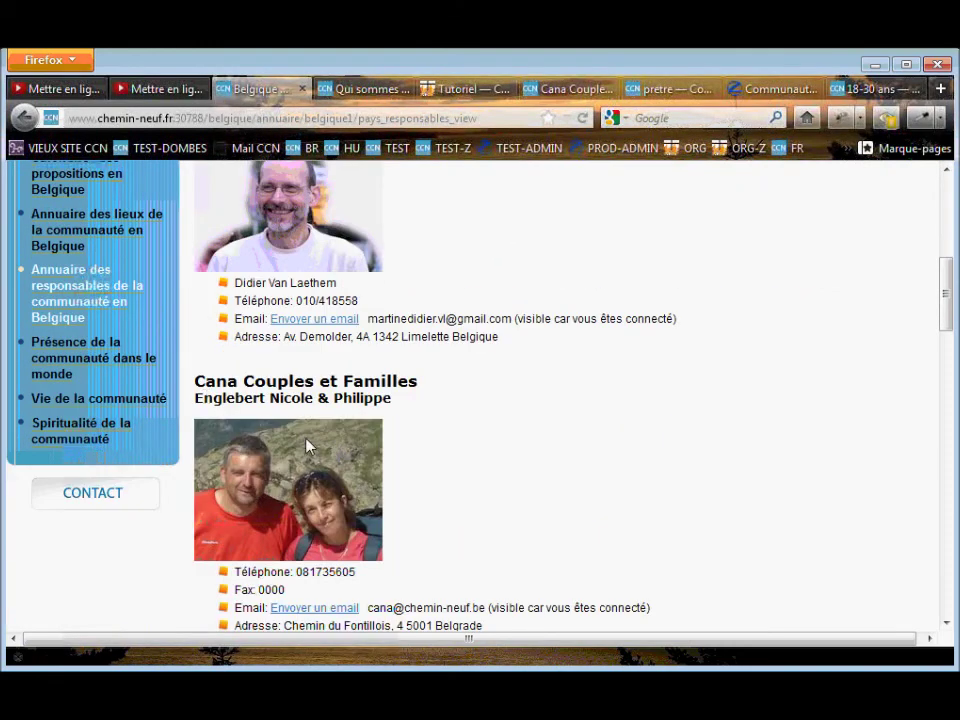
{"action": "scroll", "coordinate": [305, 443], "scroll_direction": "down", "scroll_amount": 4}
{"action": "scroll", "coordinate": [450, 517], "scroll_direction": "down", "scroll_amount": 2}
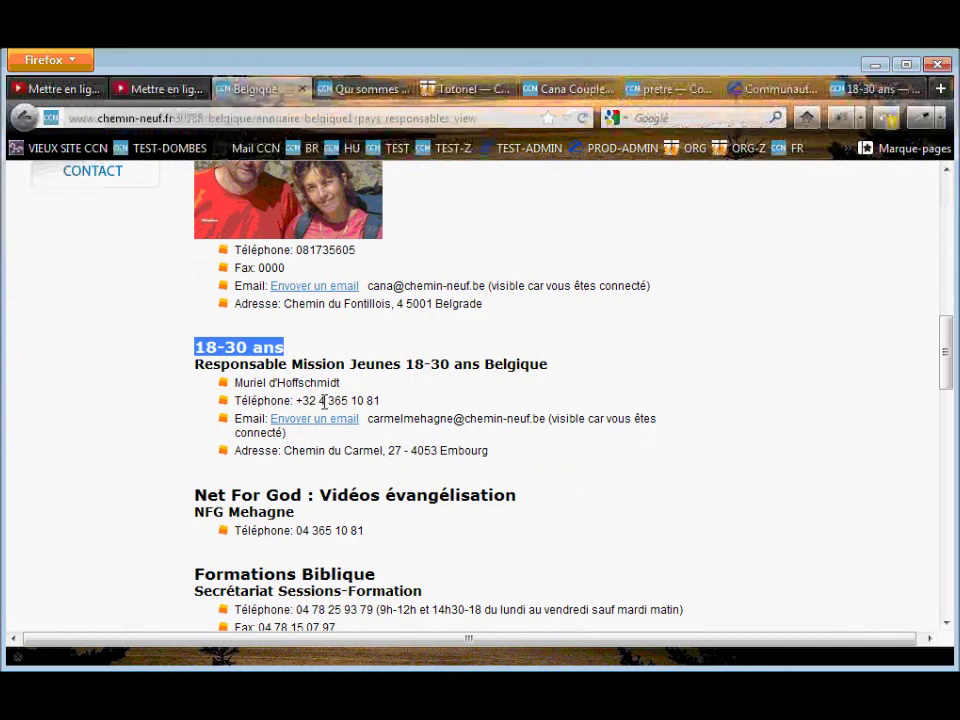
{"action": "scroll", "coordinate": [565, 472], "scroll_direction": "down", "scroll_amount": 4}
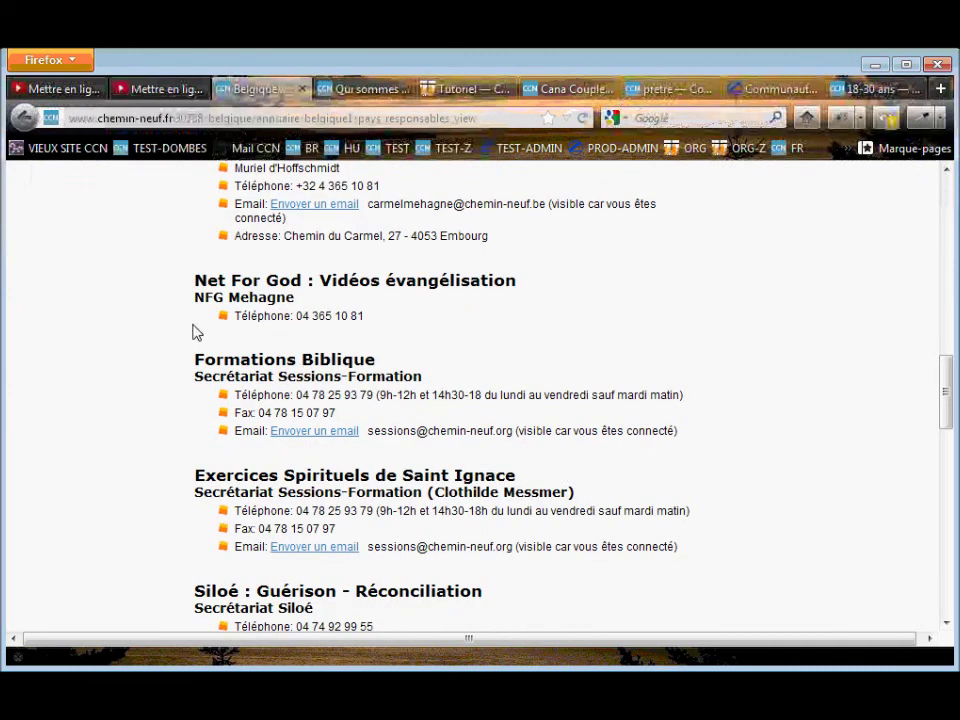
{"action": "scroll", "coordinate": [358, 313], "scroll_direction": "down", "scroll_amount": 6}
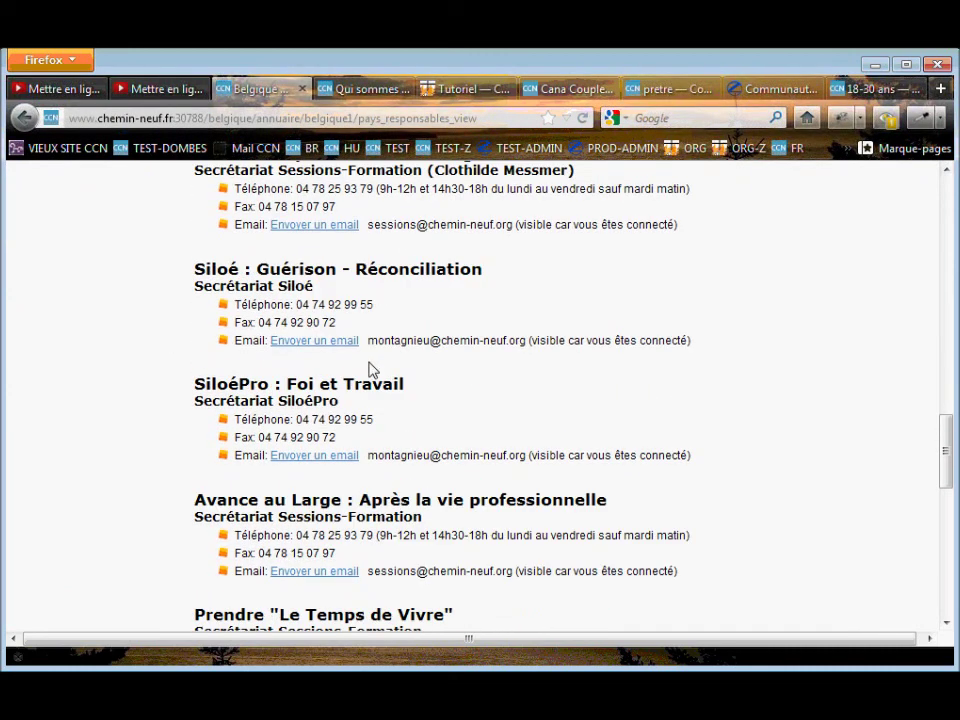
{"action": "scroll", "coordinate": [472, 460], "scroll_direction": "down", "scroll_amount": 4}
{"action": "scroll", "coordinate": [475, 460], "scroll_direction": "up", "scroll_amount": 4}
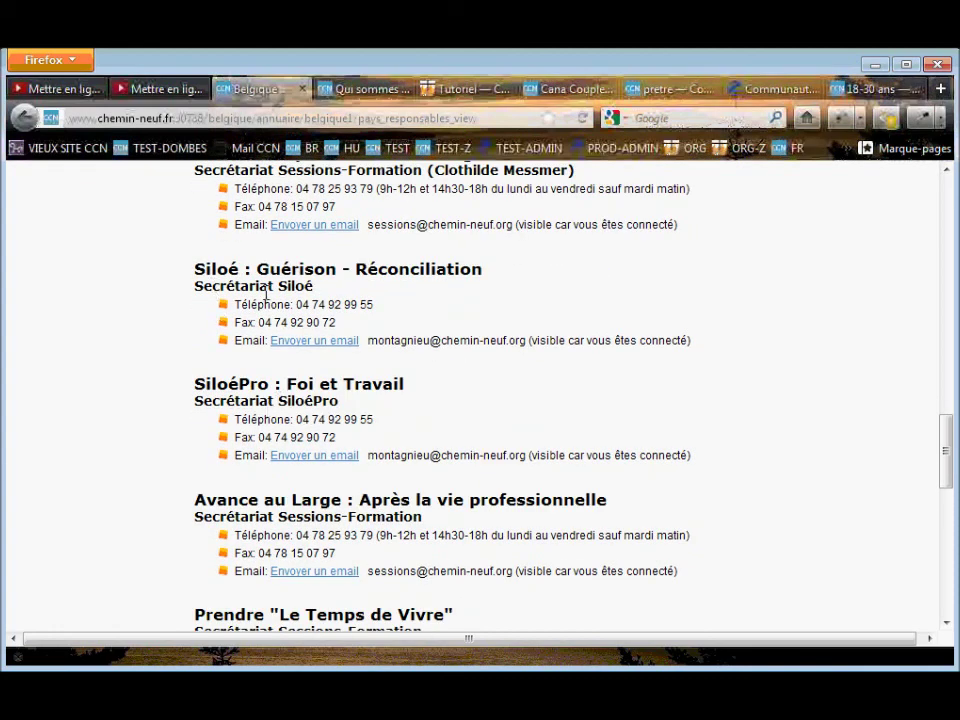
{"action": "scroll", "coordinate": [577, 357], "scroll_direction": "up", "scroll_amount": 10}
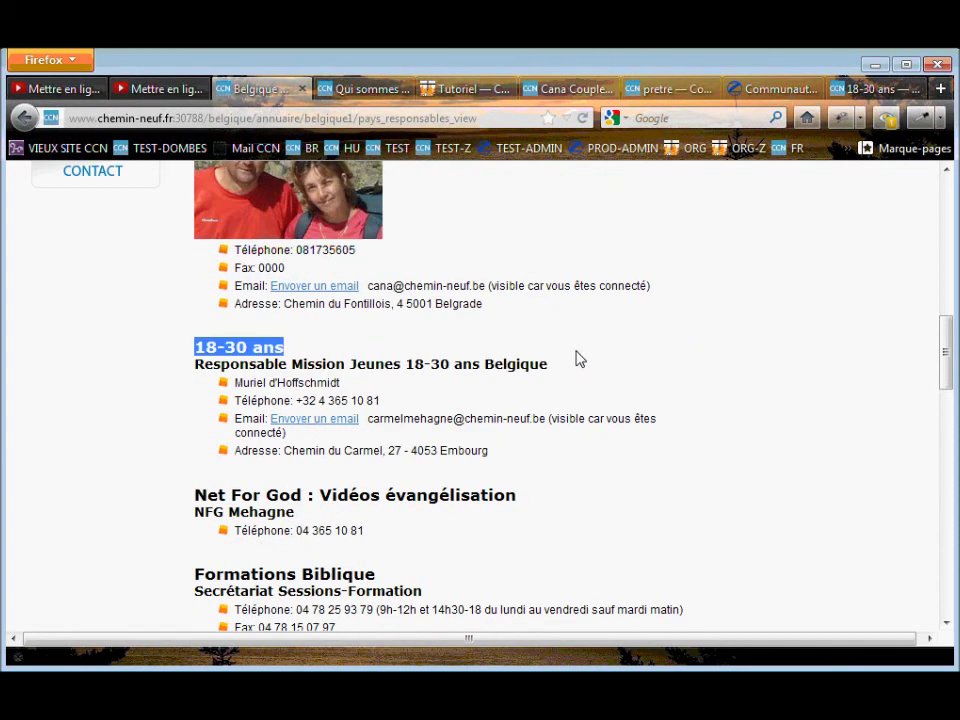